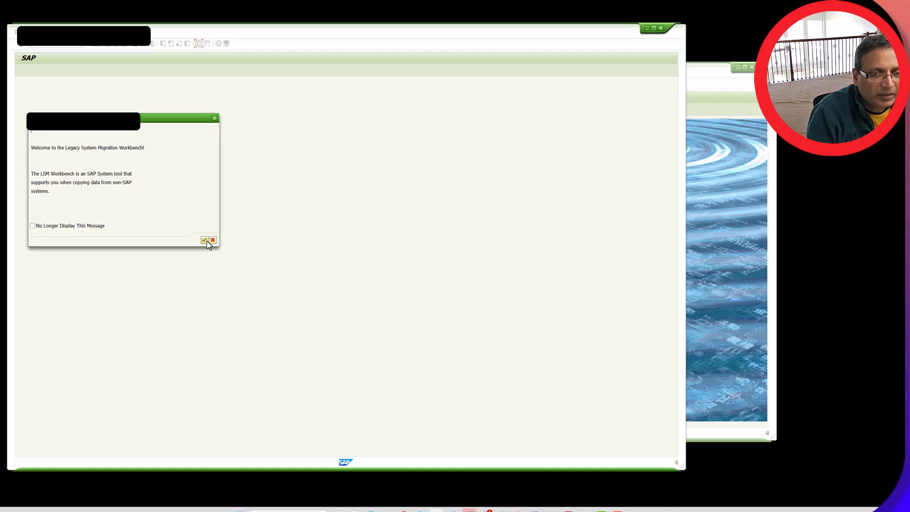
# Create a new migration project CTEST_MM01 with the description CTEST_MM01
pyautogui.click(204, 240)
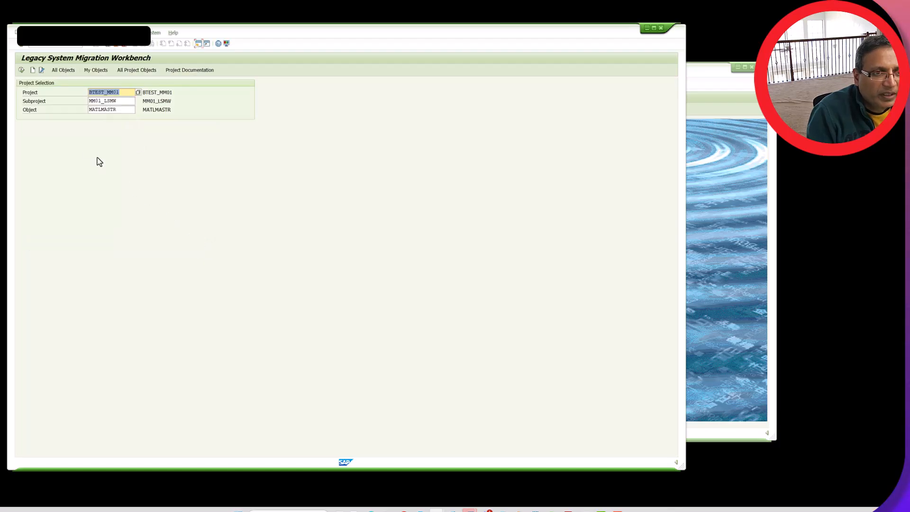
pyautogui.click(33, 69)
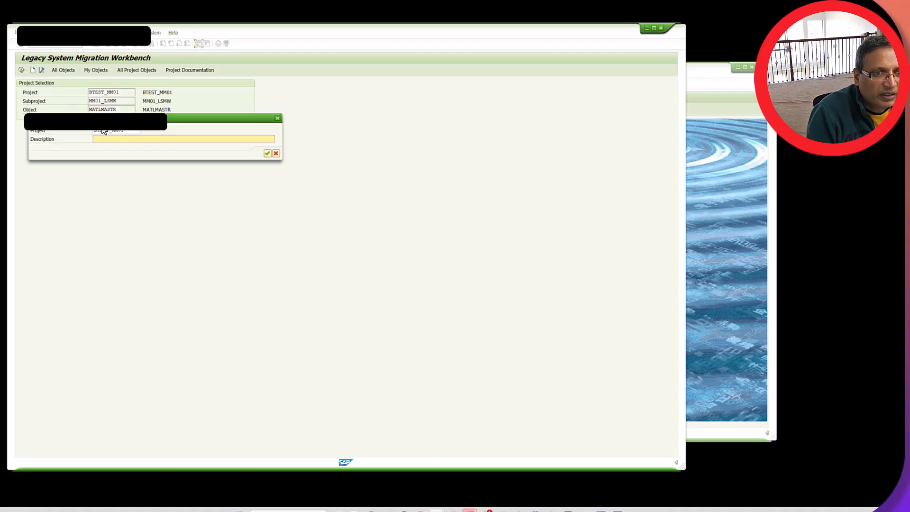
pyautogui.click(96, 132)
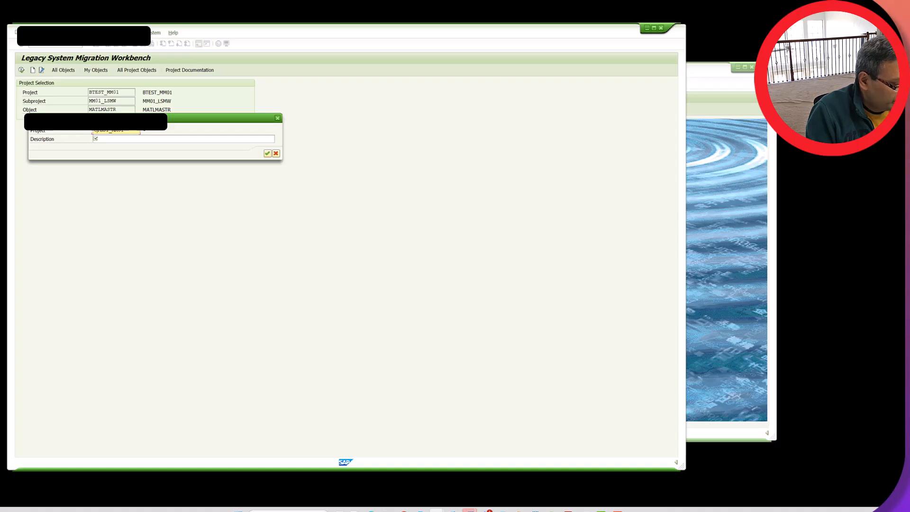
pyautogui.hotkey('ctrl', 'a')
pyautogui.hotkey('ctrl', 'c')
pyautogui.press('End')
pyautogui.click(137, 139)
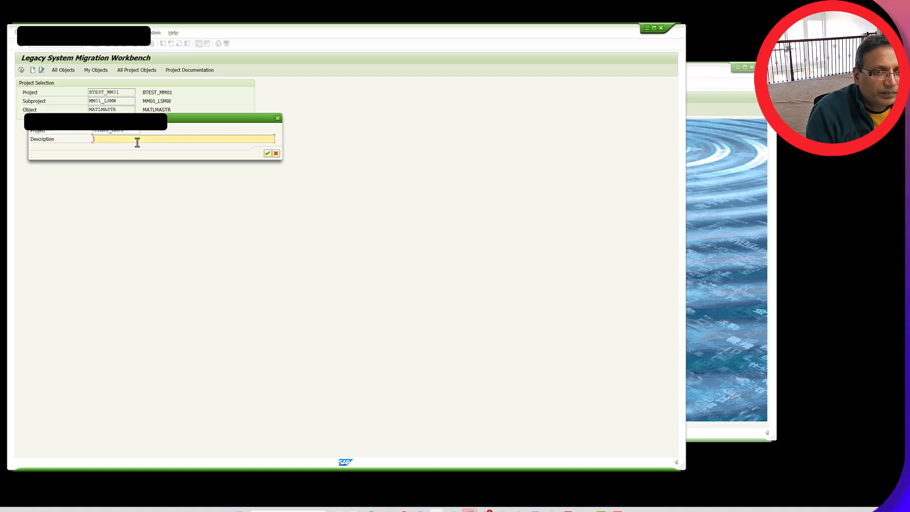
pyautogui.hotkey('ctrl', 'v')
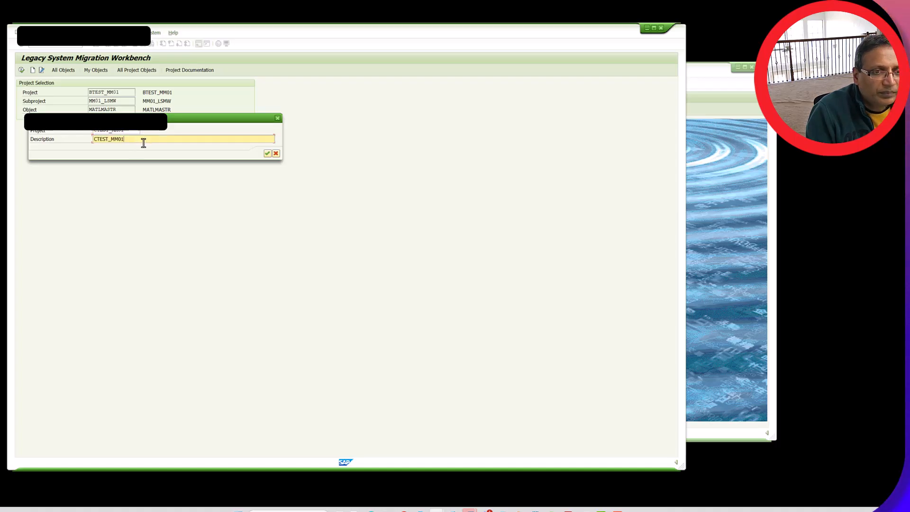
pyautogui.click(268, 154)
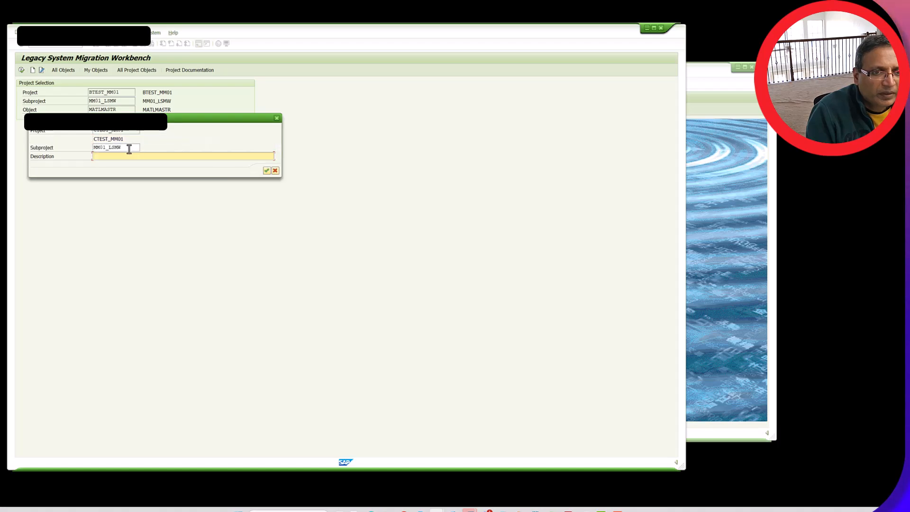
# Keep MM01_LSMW as the subproject and give it the description MM01_LSMW
pyautogui.moveTo(125, 150); pyautogui.dragTo(65, 154)
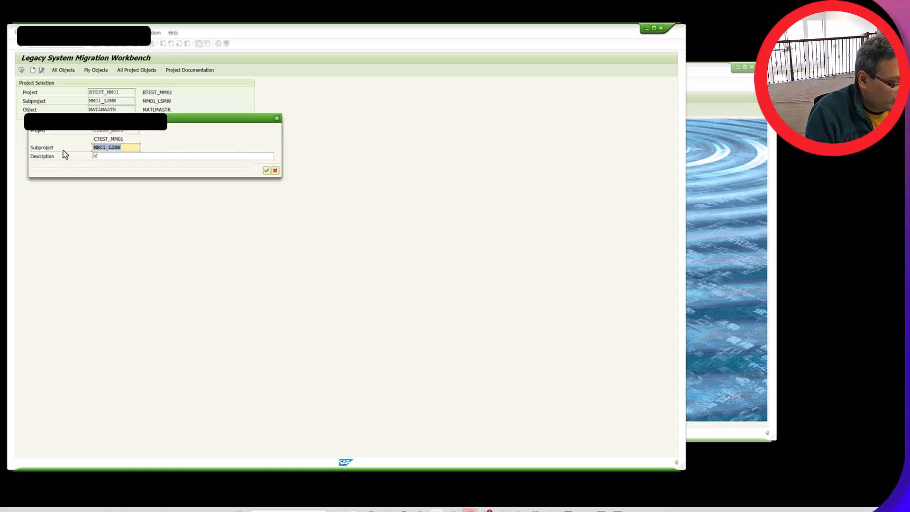
pyautogui.hotkey('ctrl', 'c')
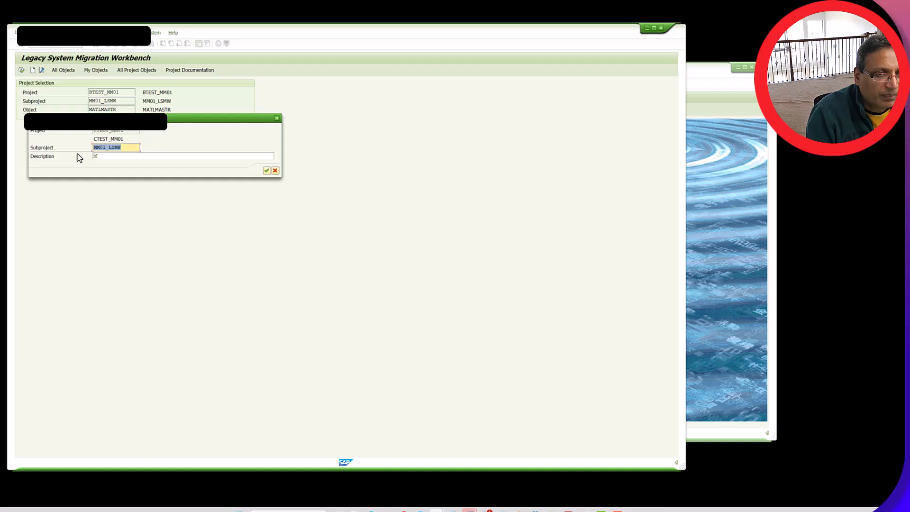
pyautogui.click(101, 157)
pyautogui.hotkey('ctrl', 'v')
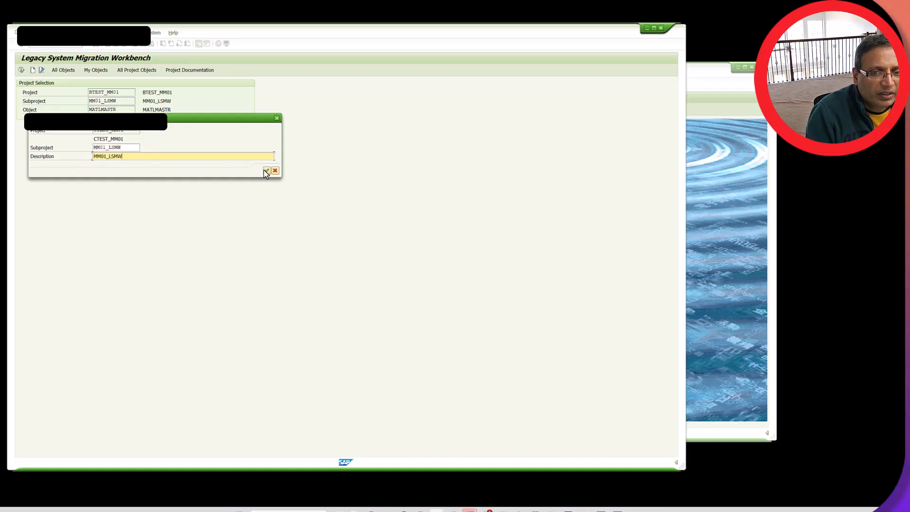
pyautogui.click(266, 170)
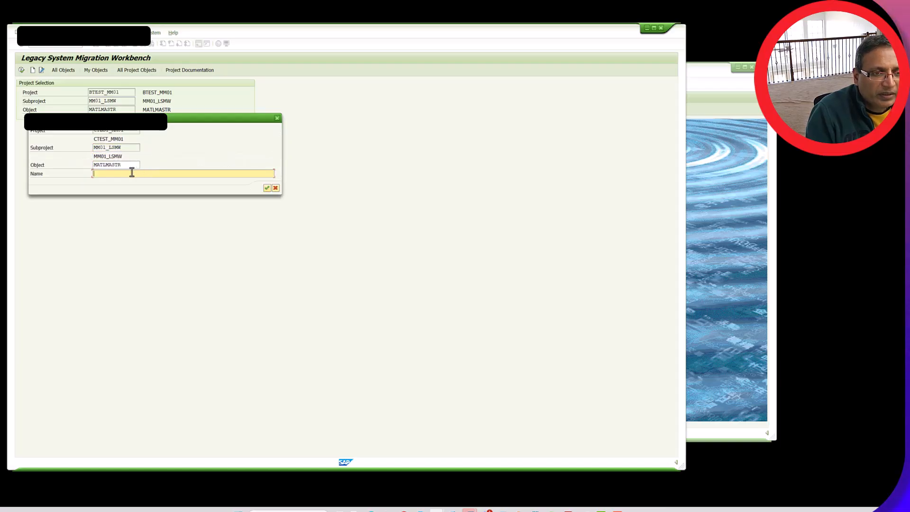
# Keep MATLMASTR as the object, name it MATLMASTR and finish creating the project
pyautogui.moveTo(126, 164); pyautogui.dragTo(56, 165)
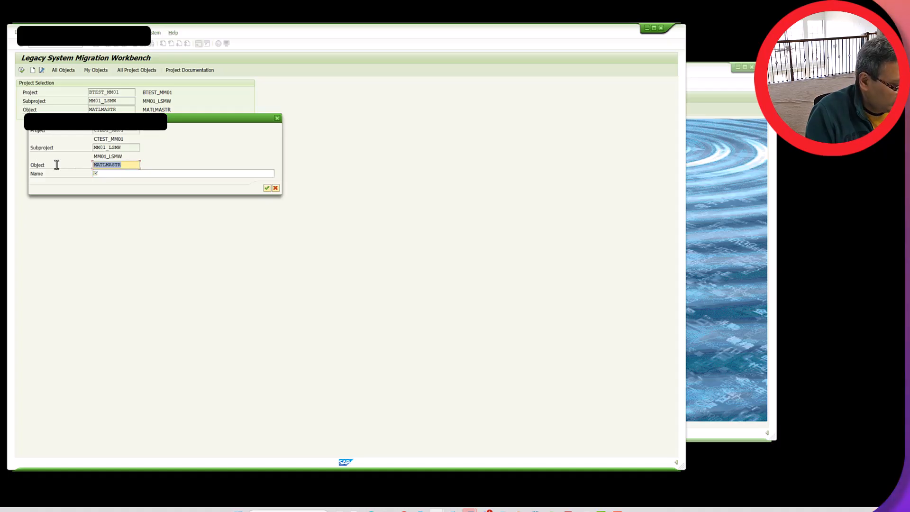
pyautogui.hotkey('ctrl', 'c')
pyautogui.click(116, 173)
pyautogui.hotkey('ctrl', 'v')
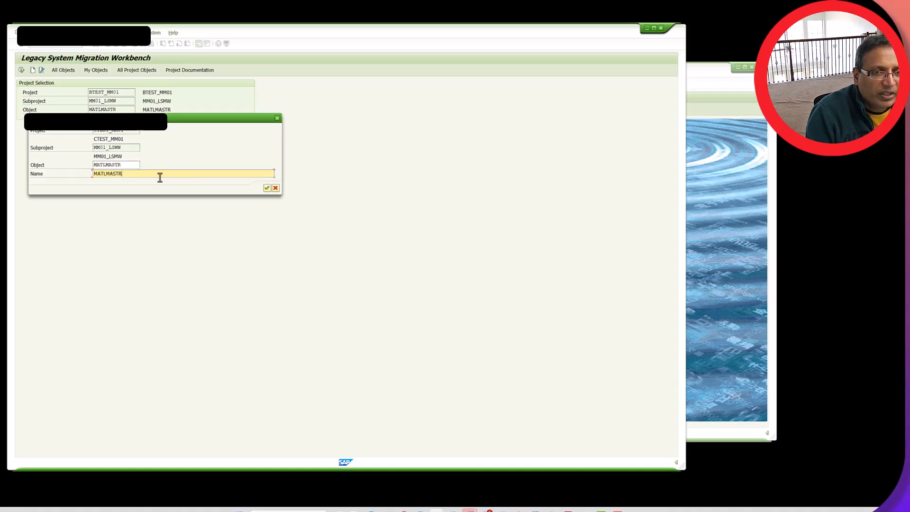
pyautogui.click(267, 188)
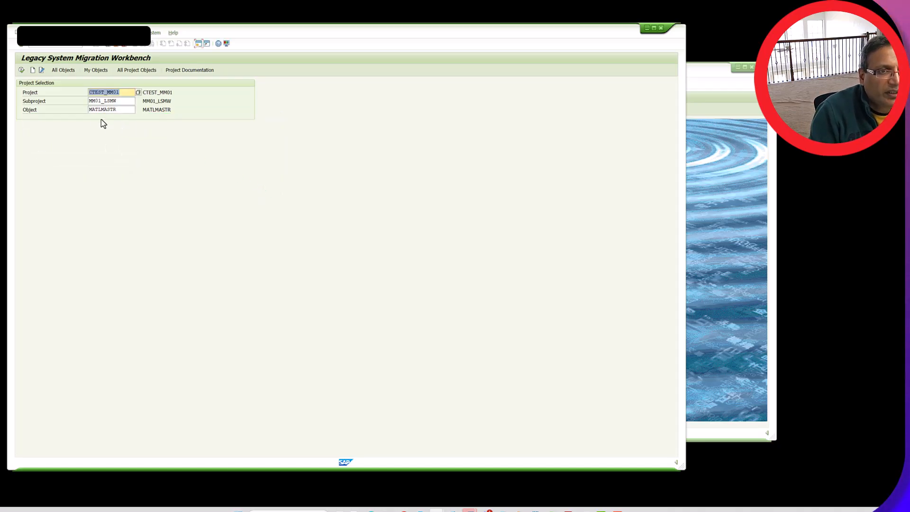
# Set the object attributes' import method to Batch Input Recording and open the overview of the project's recordings
pyautogui.click(22, 70)
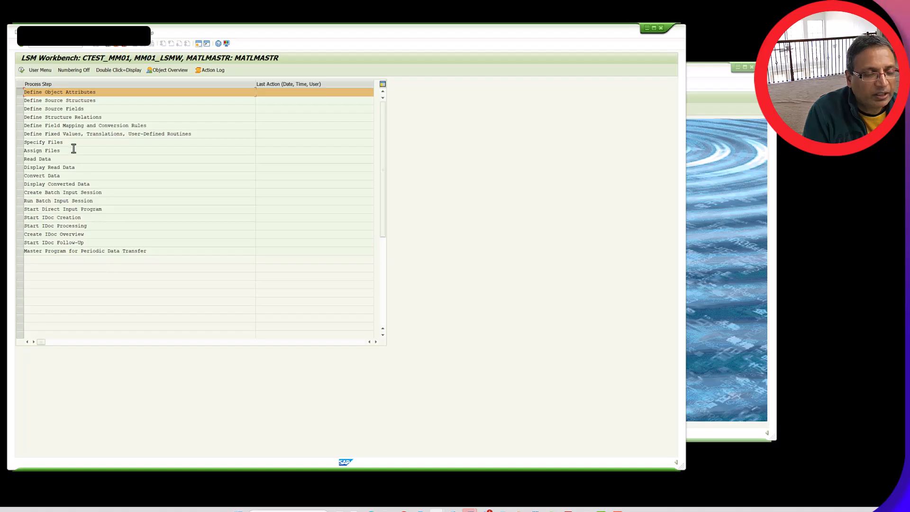
pyautogui.doubleClick(80, 93)
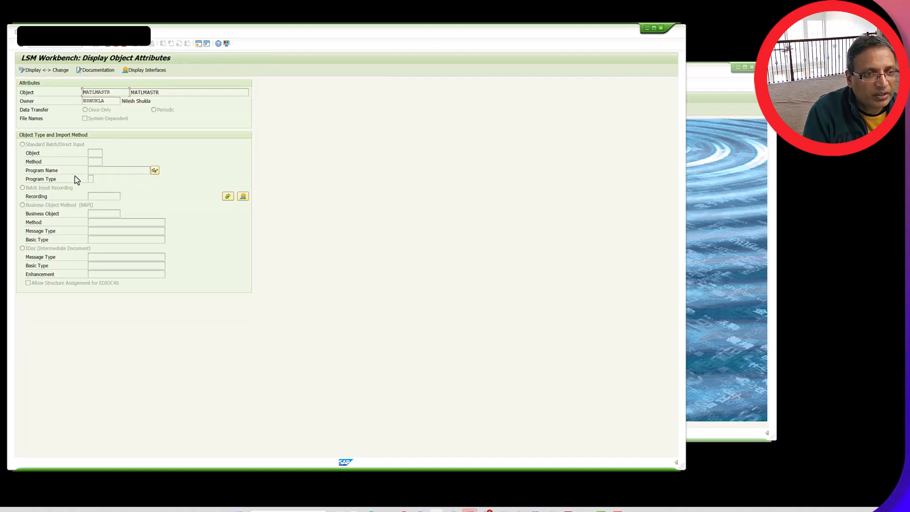
pyautogui.click(26, 70)
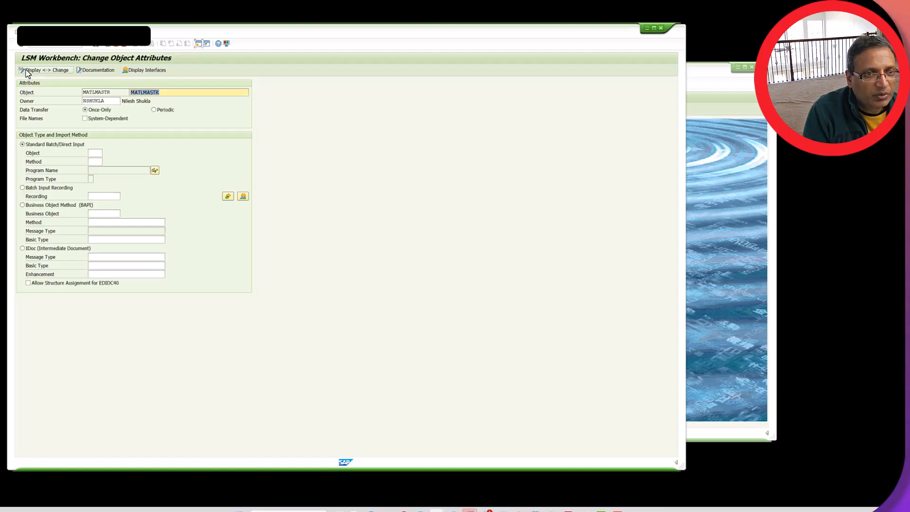
pyautogui.click(22, 188)
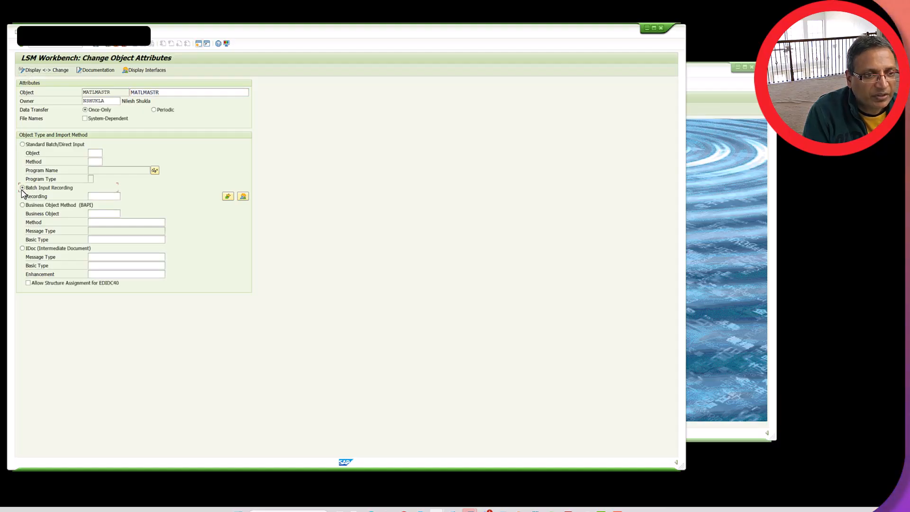
pyautogui.click(242, 197)
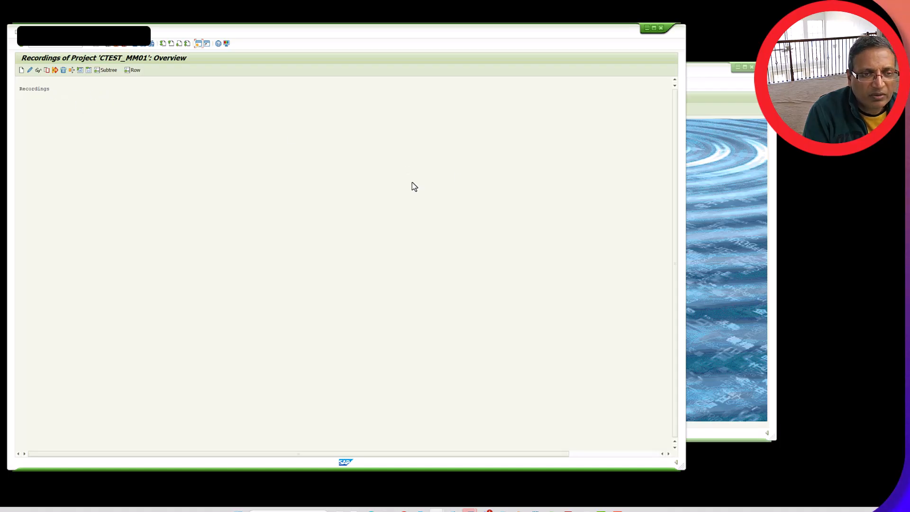
# In the other SAP session, run mm03 and display TESTMATERIAL23 with all views selected for plant 8000
pyautogui.click(695, 90)
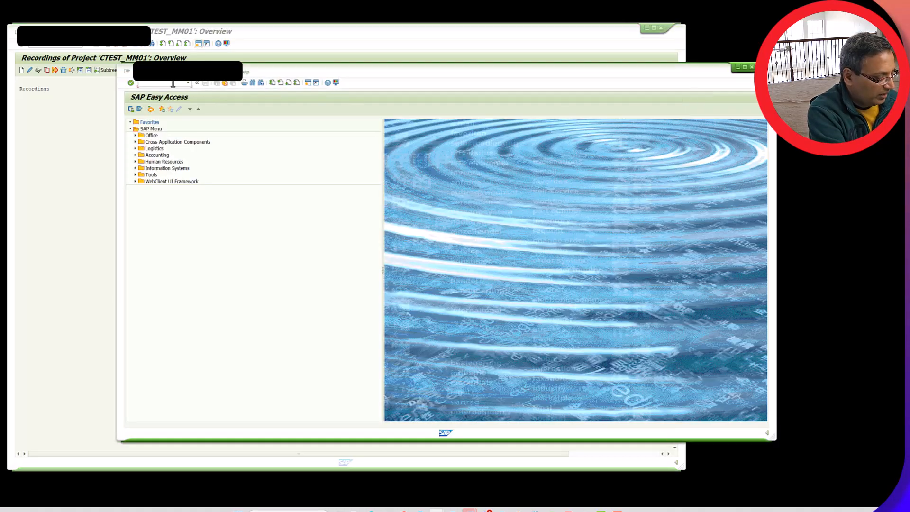
pyautogui.write('mm03')
pyautogui.press('Return')
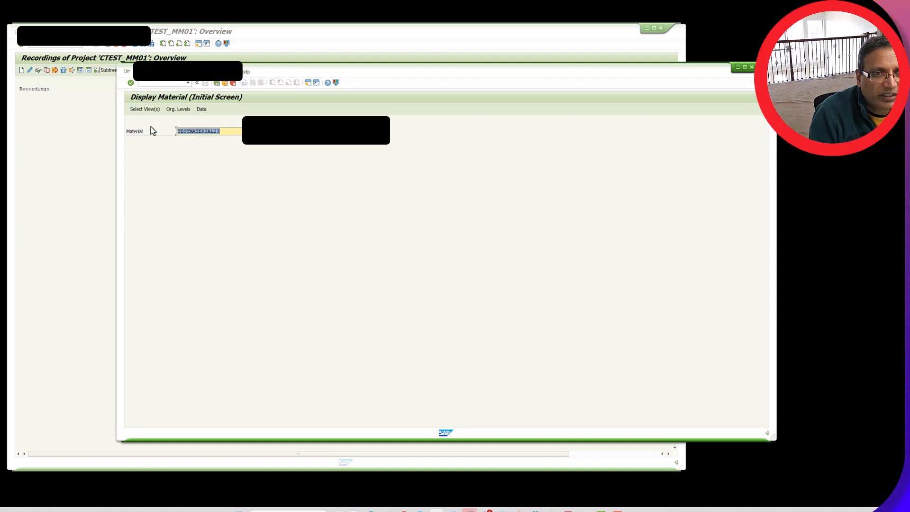
pyautogui.click(152, 110)
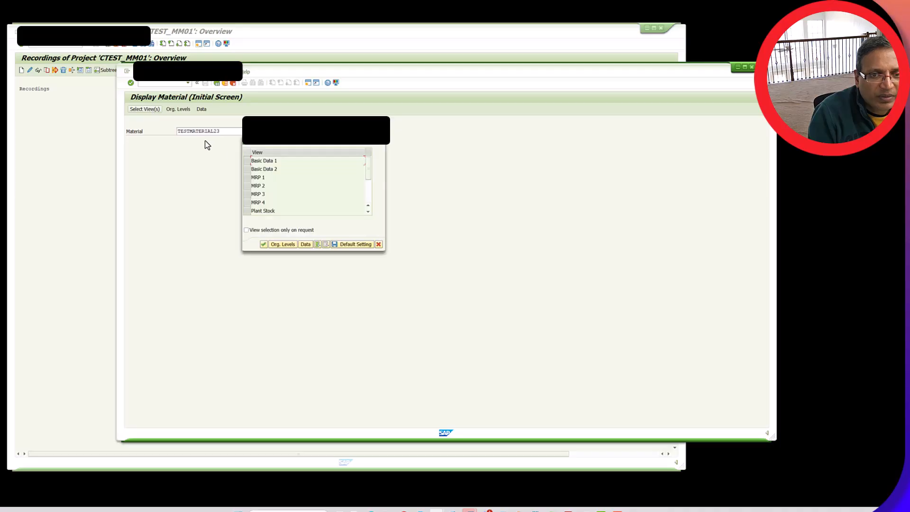
pyautogui.click(317, 244)
pyautogui.click(264, 244)
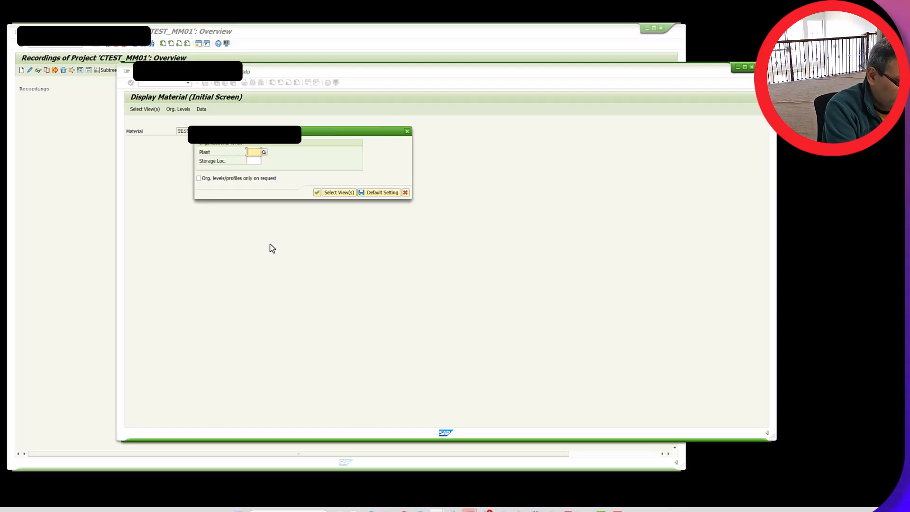
pyautogui.write('000')
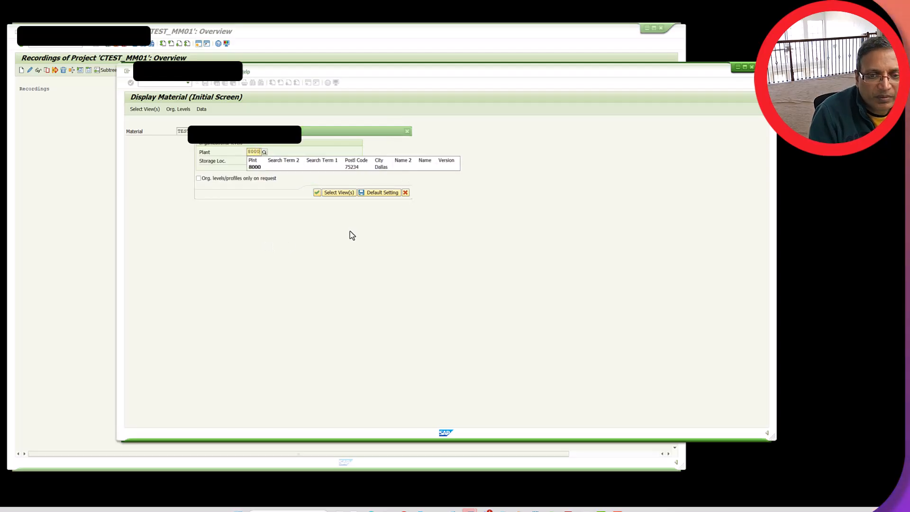
pyautogui.click(320, 193)
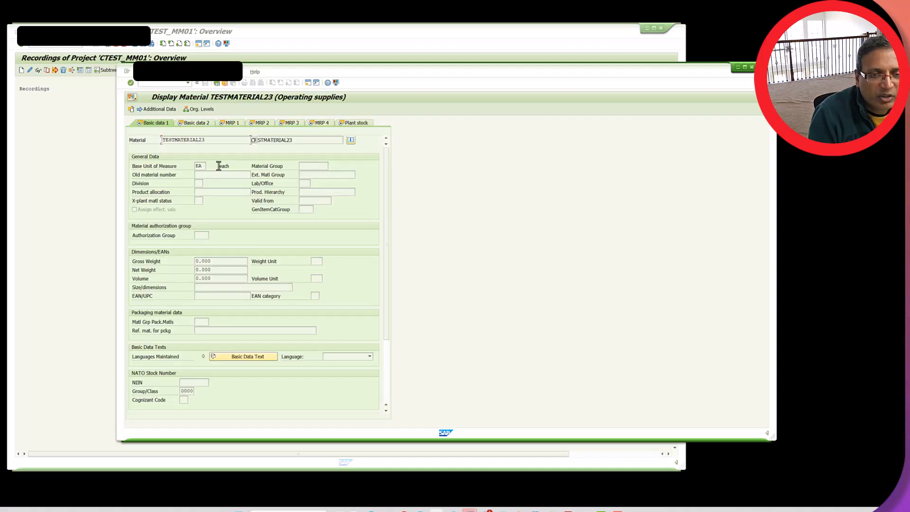
# Examine the material's base unit of measure and its MRP 1, MRP 2 and MRP 3 data
pyautogui.doubleClick(202, 166)
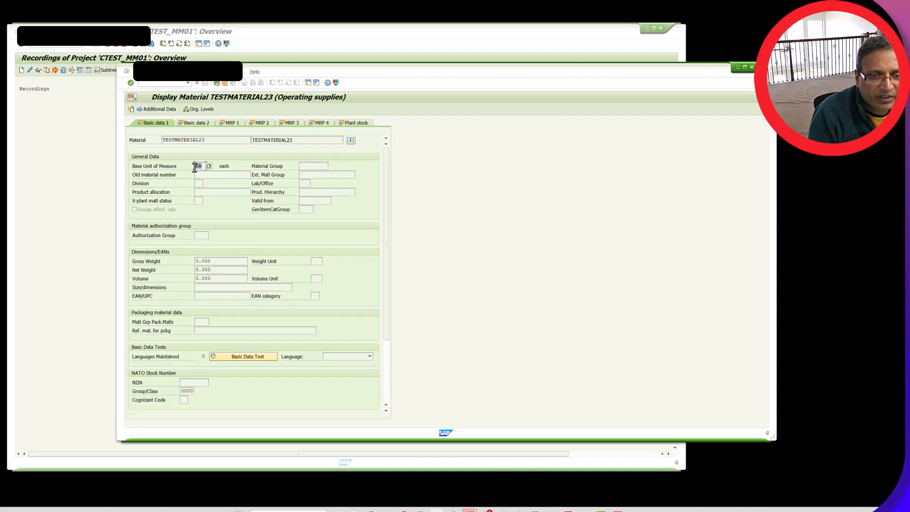
pyautogui.click(228, 123)
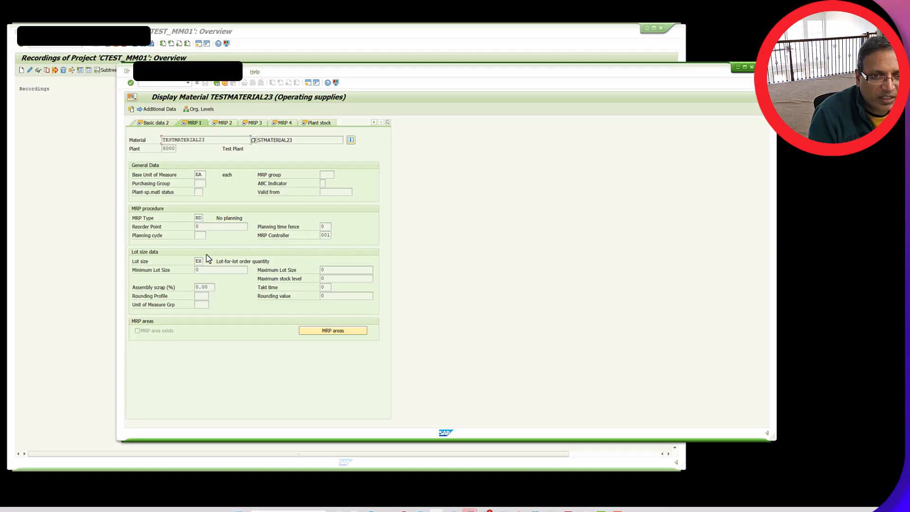
pyautogui.click(221, 123)
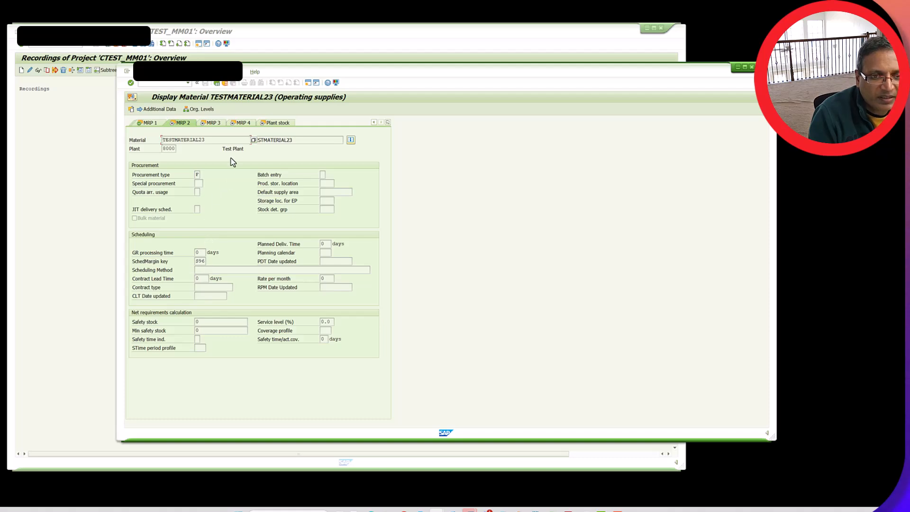
pyautogui.click(211, 124)
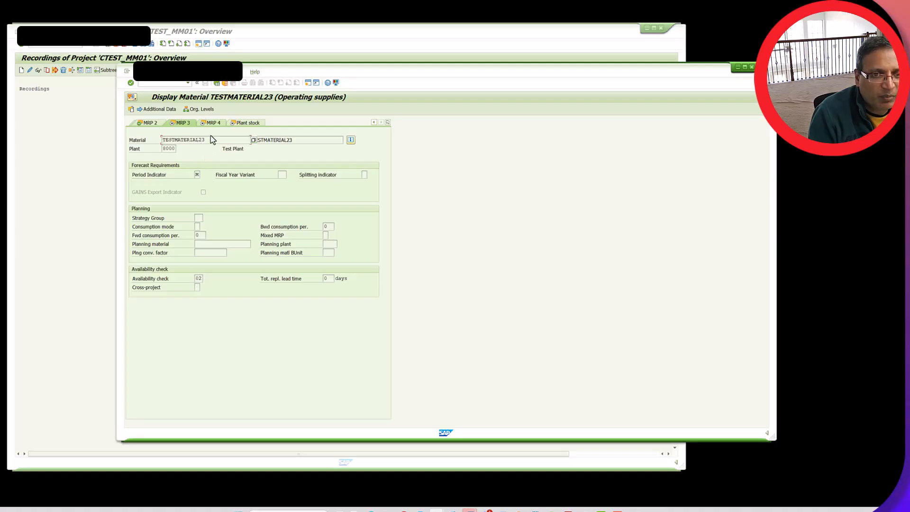
# Back in the recordings overview of project CTEST_MM01, create a new recording and name it MM02NEW01
pyautogui.click(97, 184)
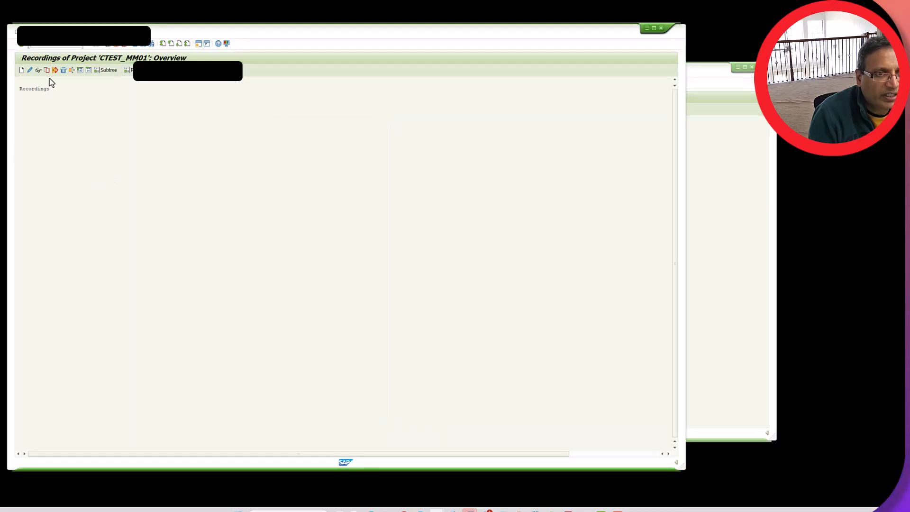
pyautogui.click(21, 72)
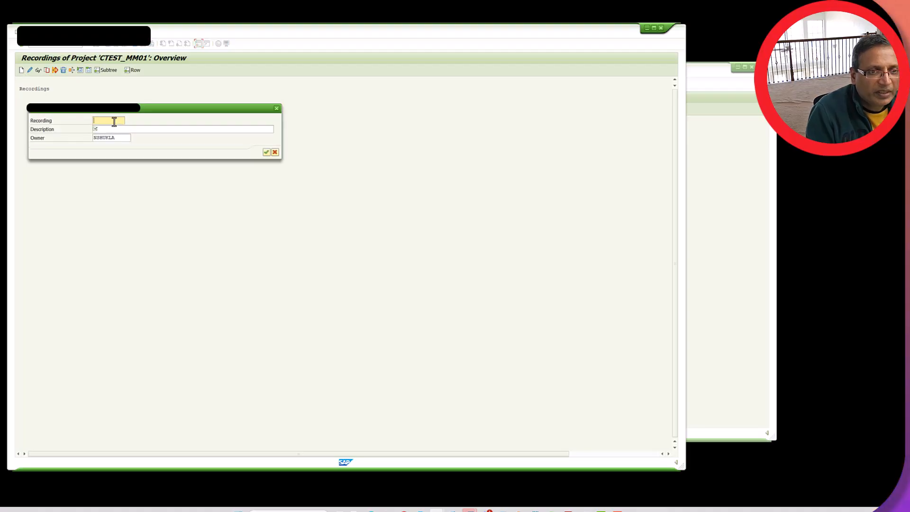
pyautogui.click(114, 120)
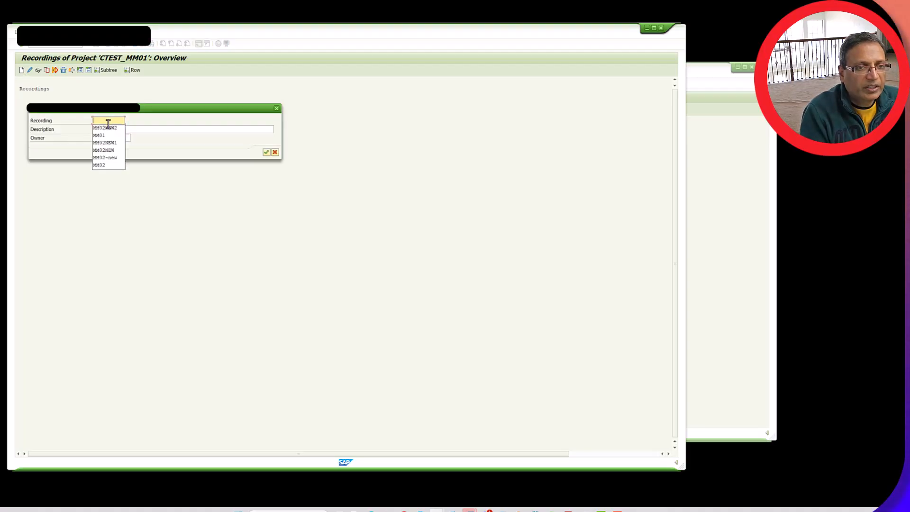
pyautogui.click(110, 129)
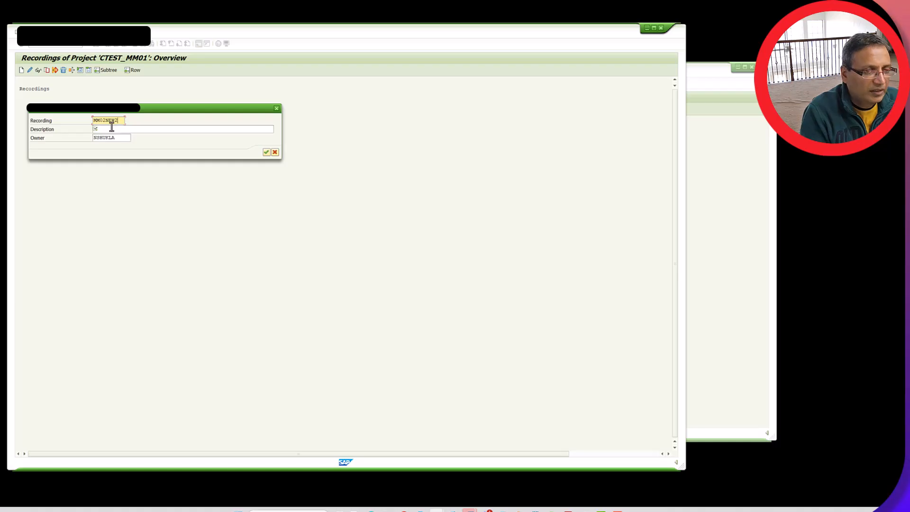
pyautogui.press('BackSpace')
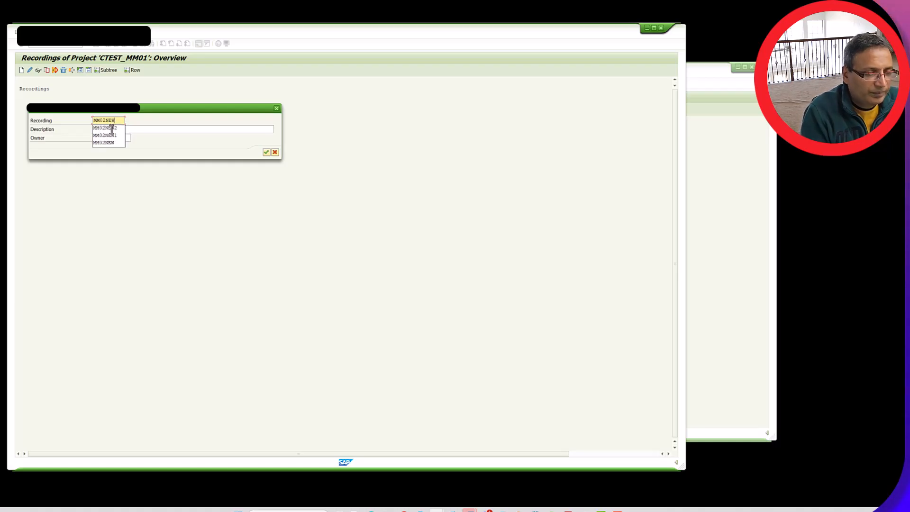
pyautogui.write('01')
pyautogui.click(112, 129)
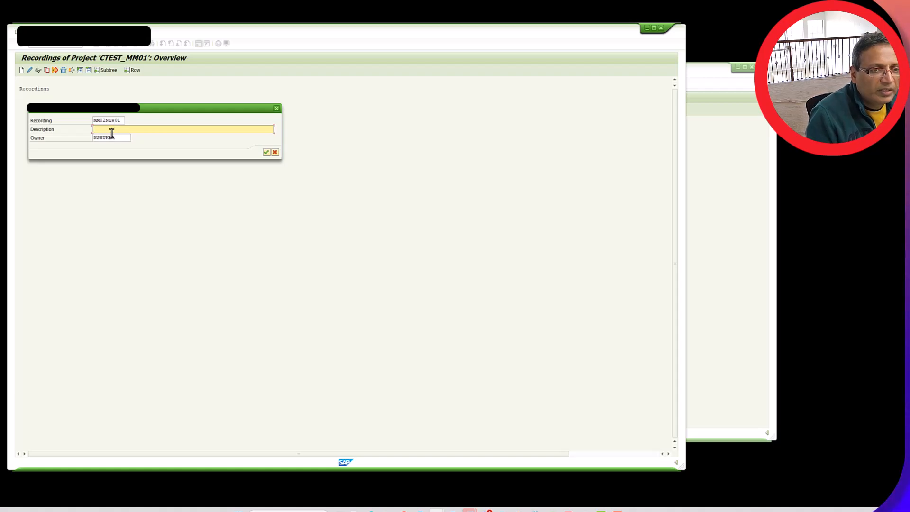
# Reuse the name MM02NEW01 as the recording's description and start recording transaction MM01
pyautogui.moveTo(120, 118); pyautogui.dragTo(81, 120)
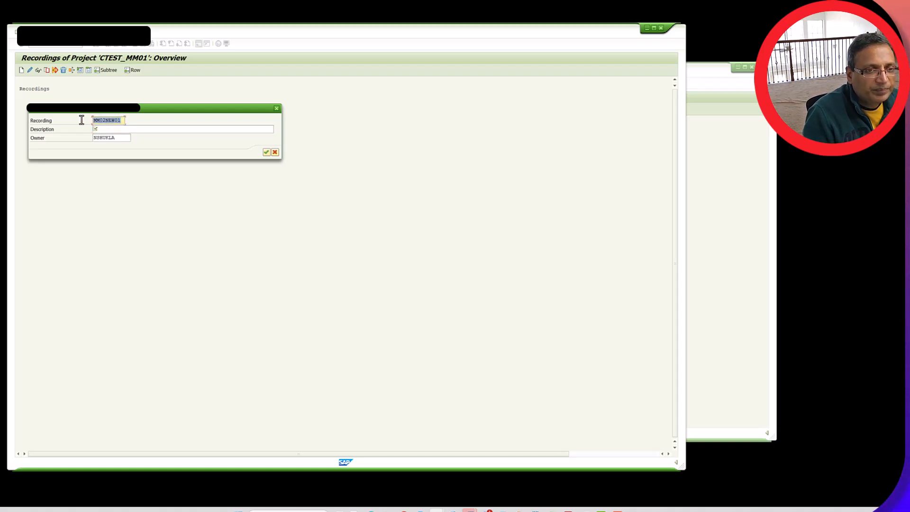
pyautogui.hotkey('ctrl', 'c')
pyautogui.click(127, 129)
pyautogui.hotkey('ctrl', 'v')
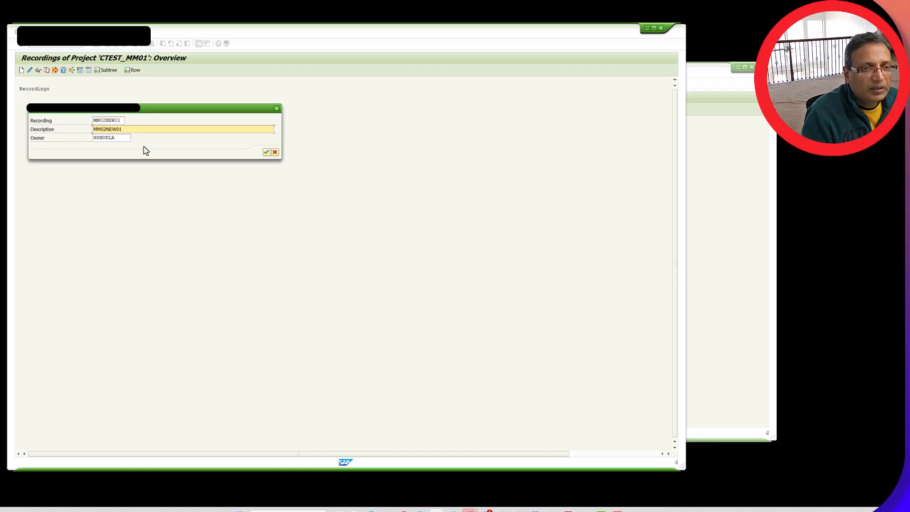
pyautogui.click(267, 152)
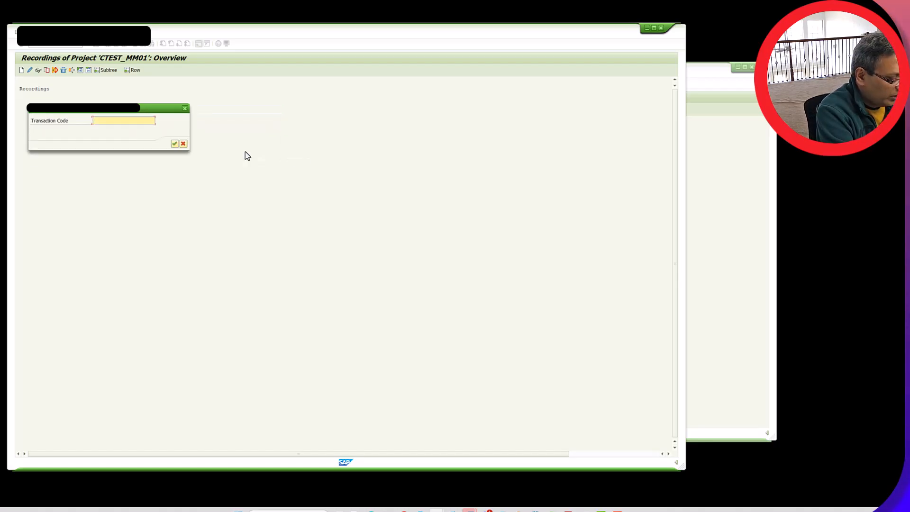
pyautogui.write('MM01')
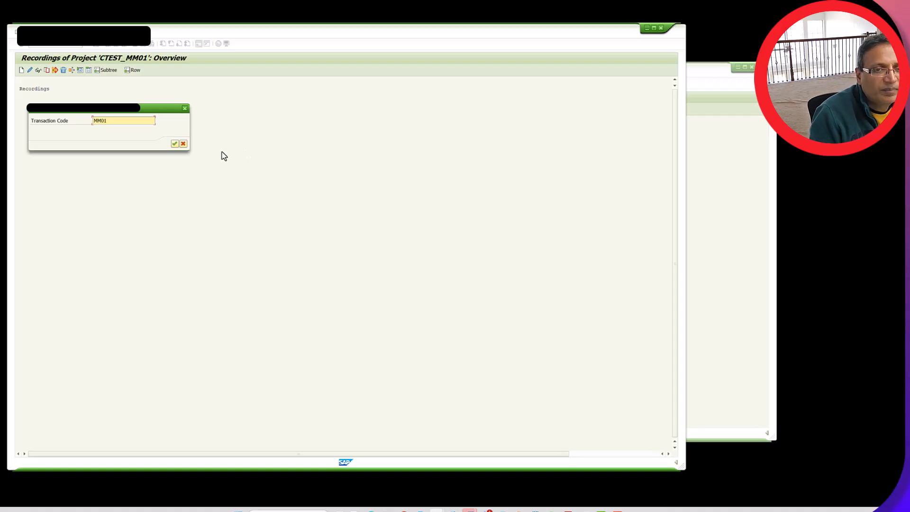
pyautogui.click(174, 144)
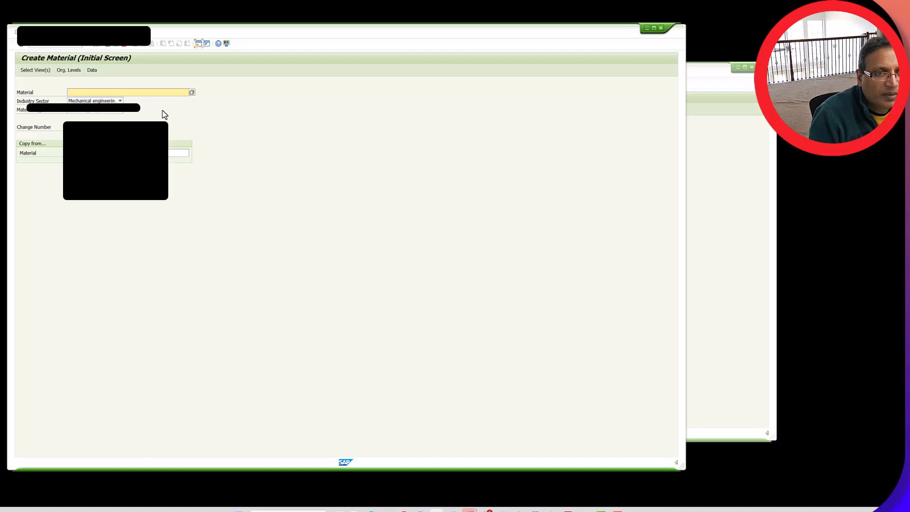
# Enter TESTMATERIAL30 as the number of the material to create
pyautogui.click(124, 93)
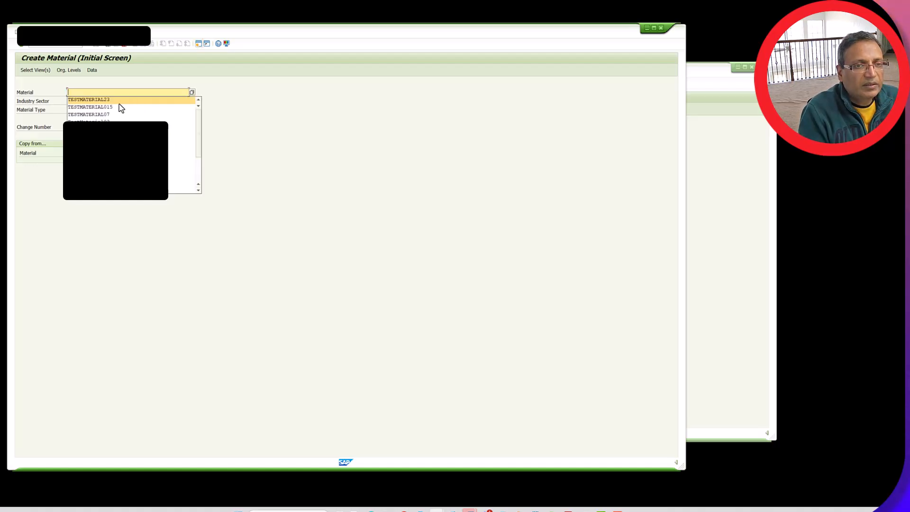
pyautogui.click(116, 100)
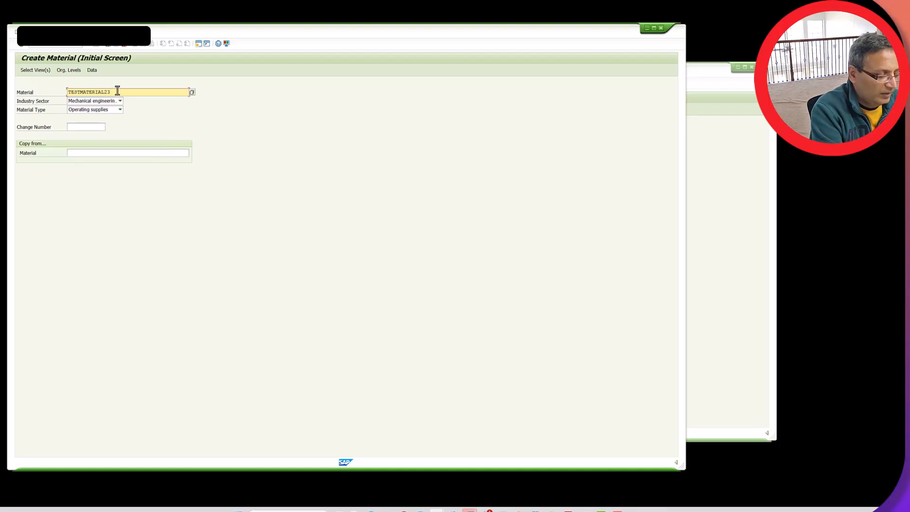
pyautogui.press('Delete')
pyautogui.press('Delete')
pyautogui.write('30')
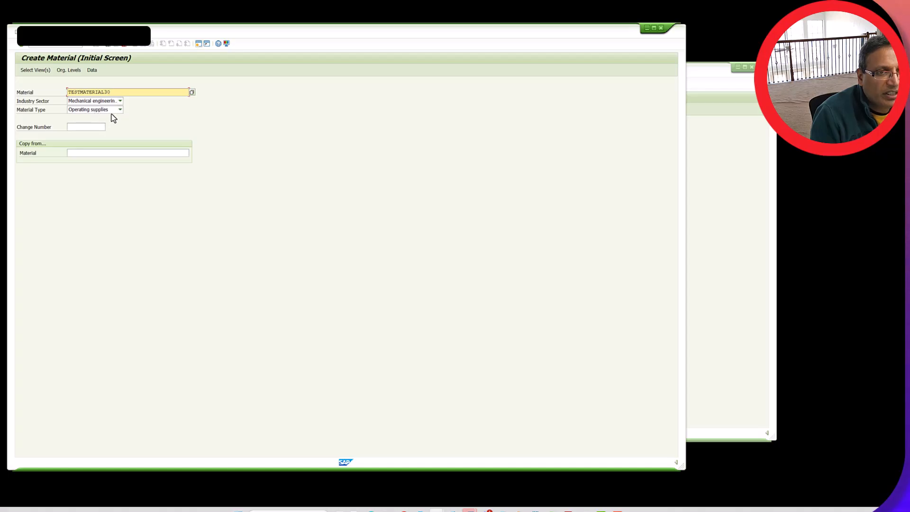
# Select the Basic Data 1, Basic Data 2, MRP 1, MRP 2 and MRP 3 views and set the plant to 8000
pyautogui.click(22, 44)
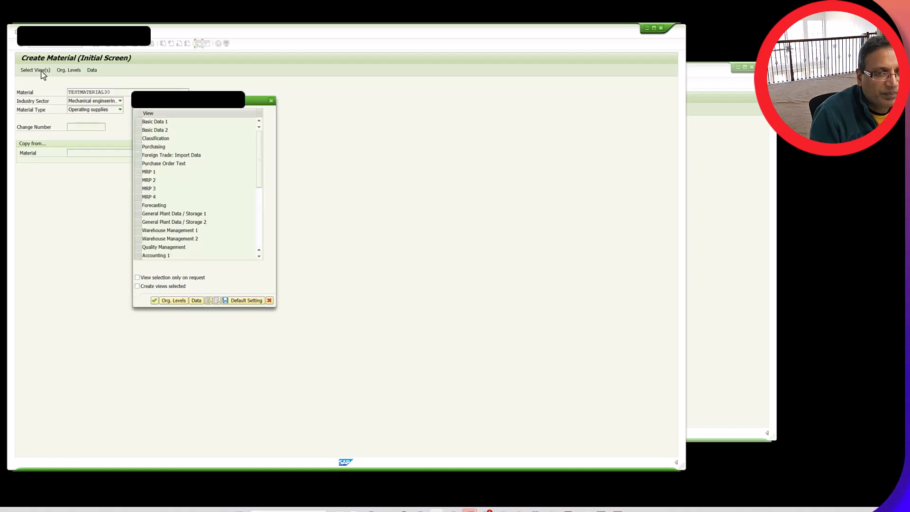
pyautogui.click(136, 122)
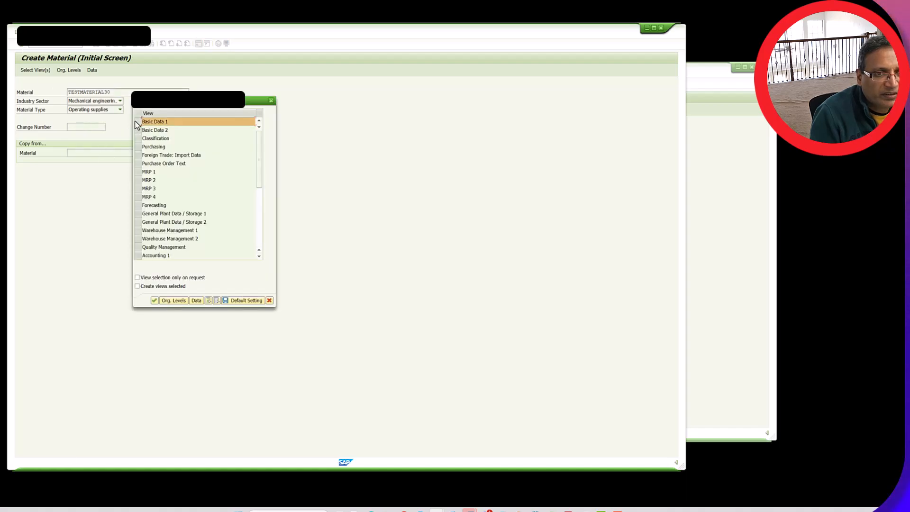
pyautogui.click(139, 130)
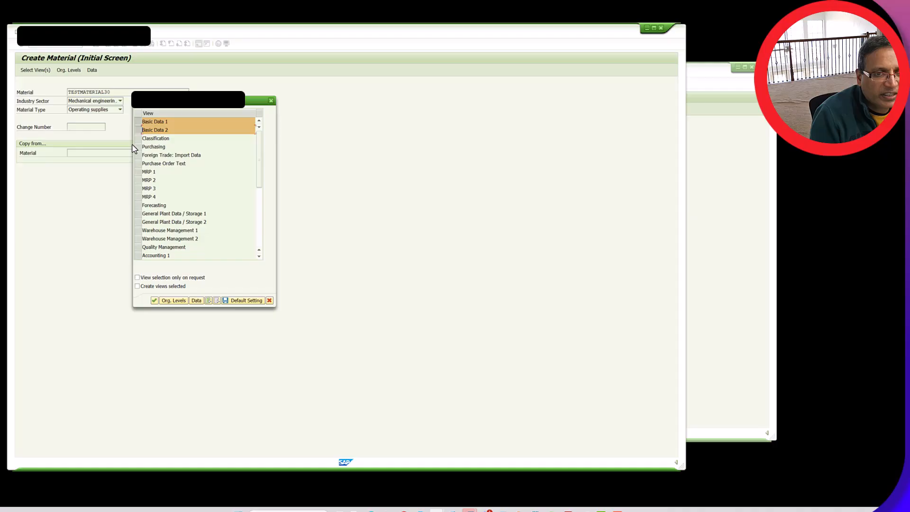
pyautogui.click(138, 174)
pyautogui.click(136, 181)
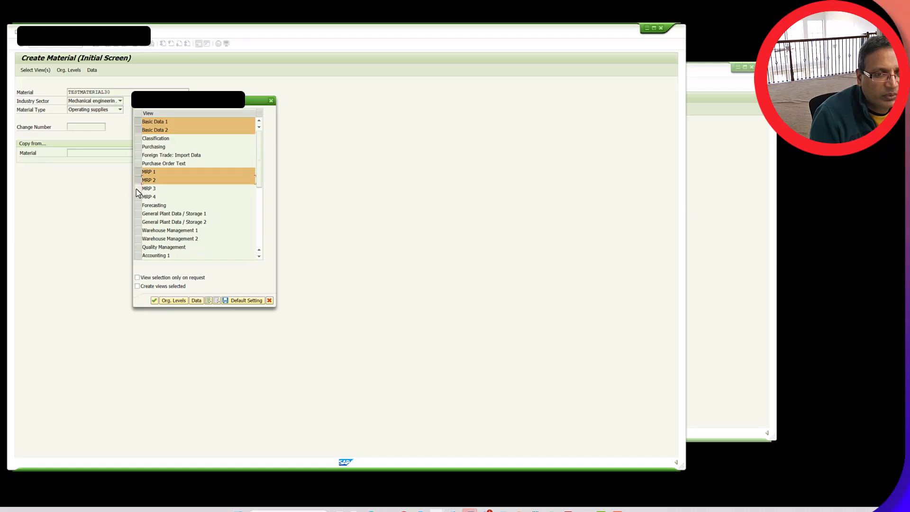
pyautogui.click(136, 189)
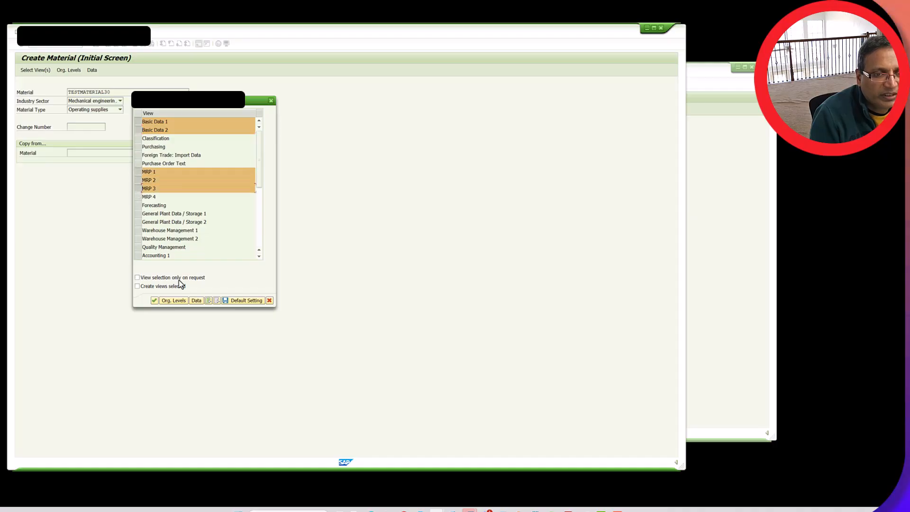
pyautogui.click(155, 301)
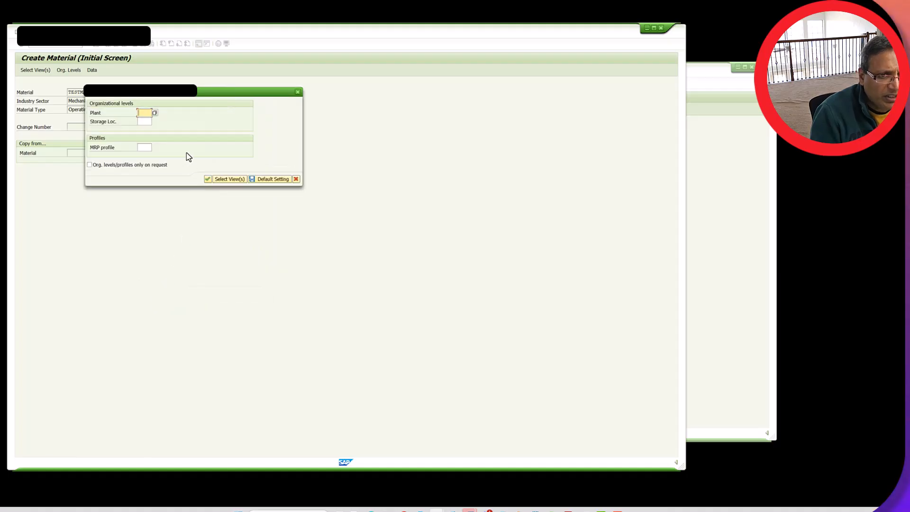
pyautogui.write('8000')
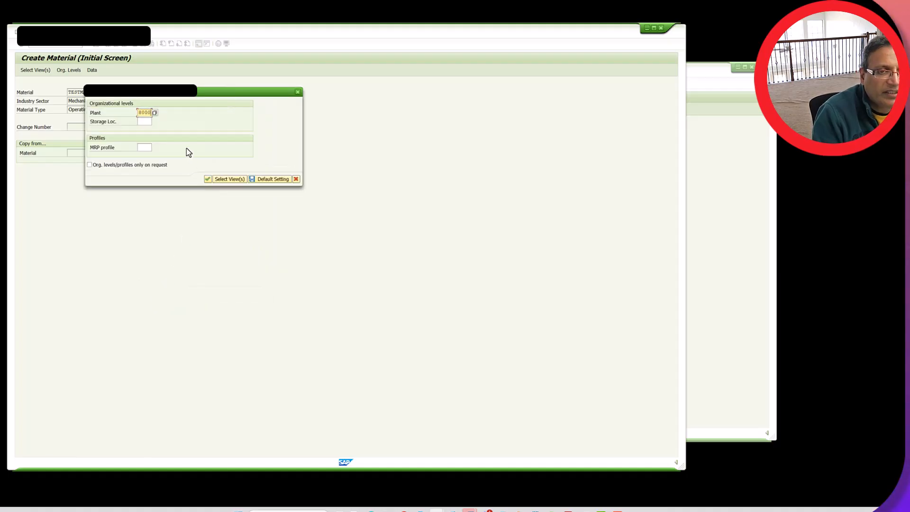
pyautogui.click(208, 180)
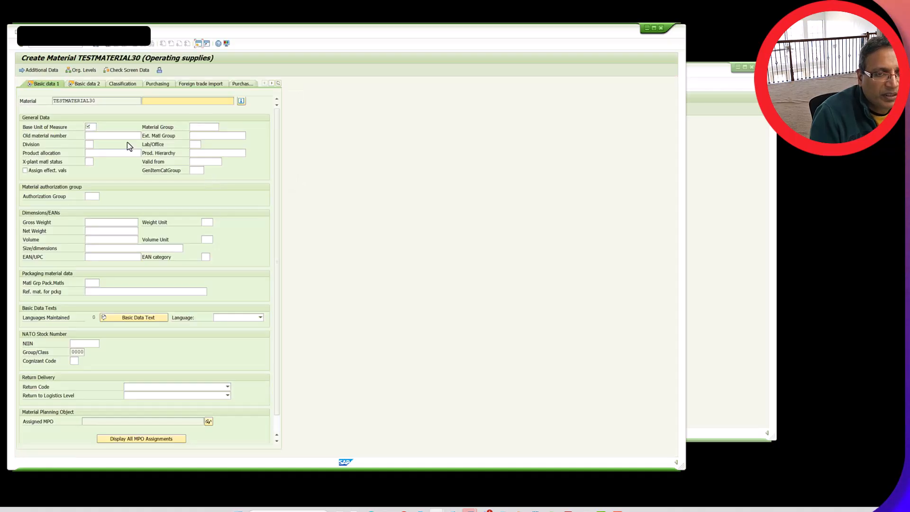
# Give the material the description TEST MATERIAL 30 and the base unit of measure EA in Basic data 1
pyautogui.click(160, 101)
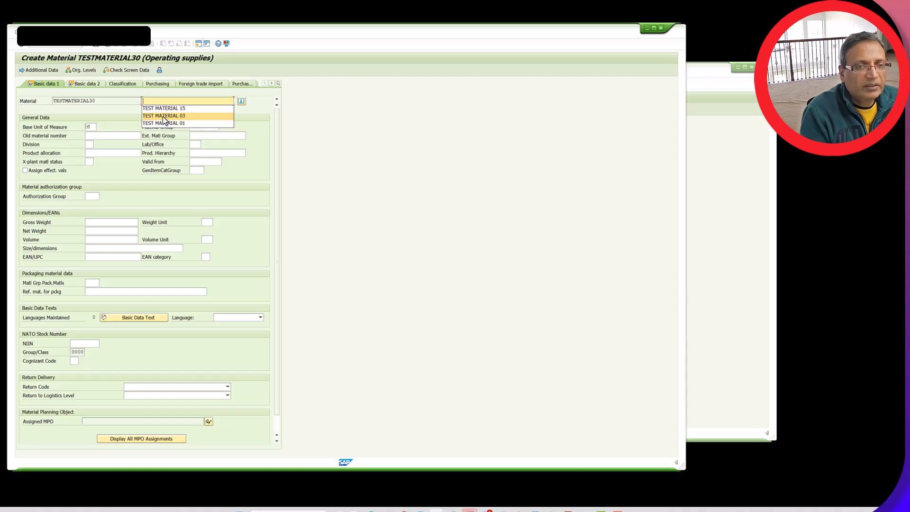
pyautogui.click(167, 116)
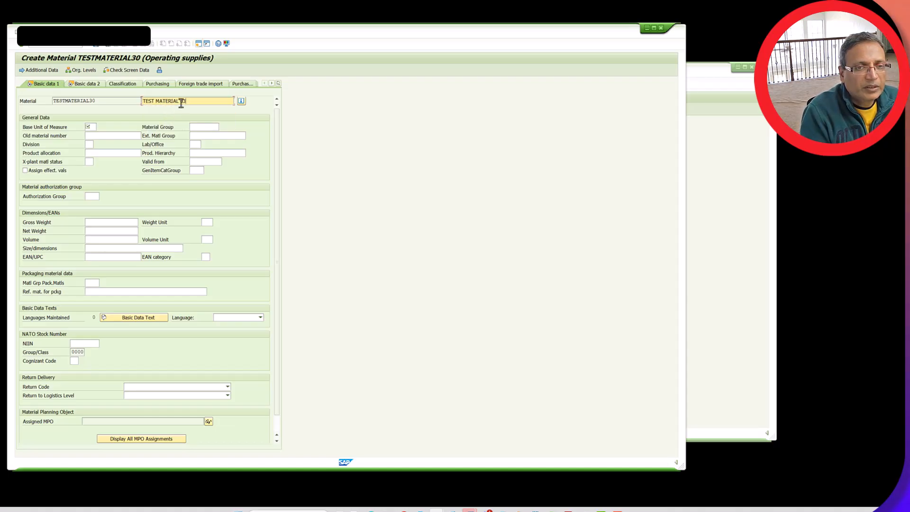
pyautogui.press('BackSpace')
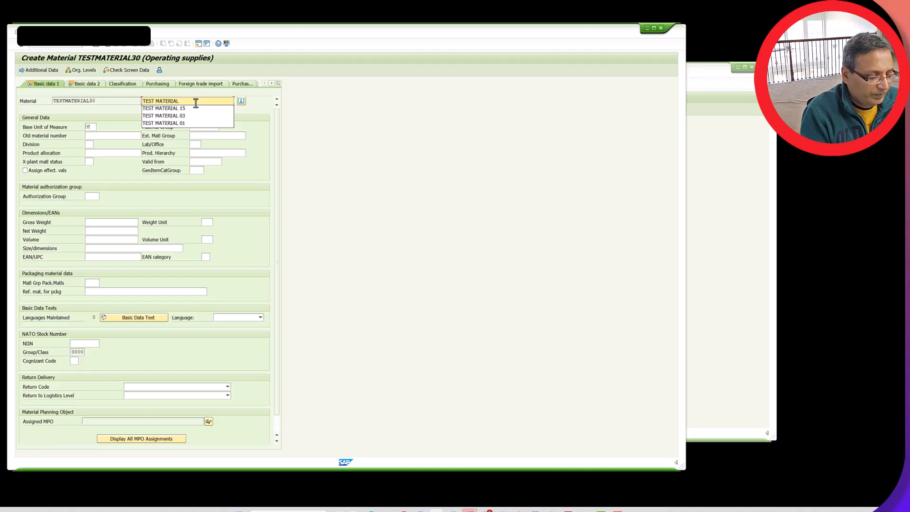
pyautogui.write('30')
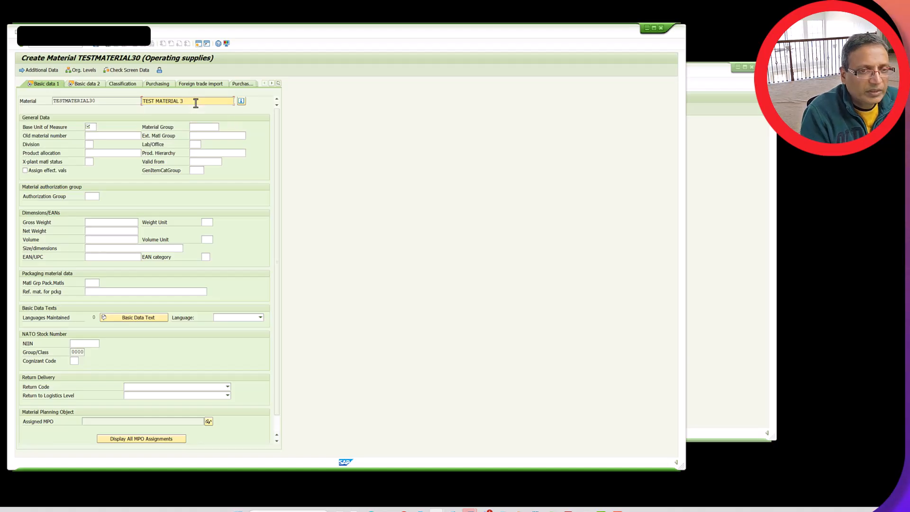
pyautogui.click(94, 126)
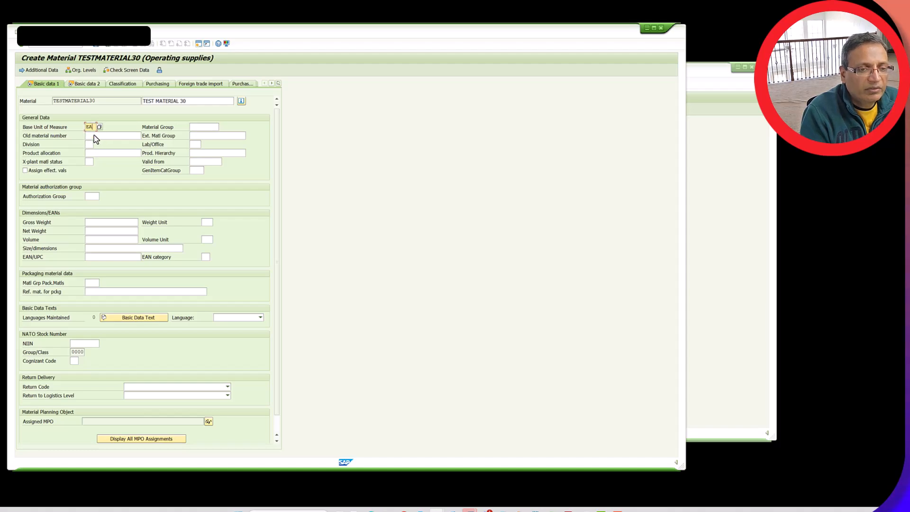
pyautogui.click(94, 135)
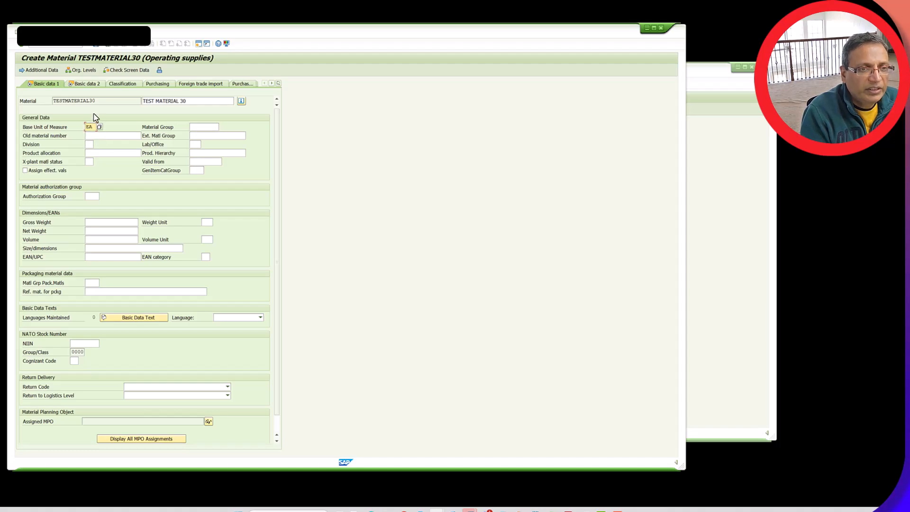
# Pass through Basic data 2 to MRP 1 and set MRP type ND, MRP controller 001 and lot size EX
pyautogui.click(91, 86)
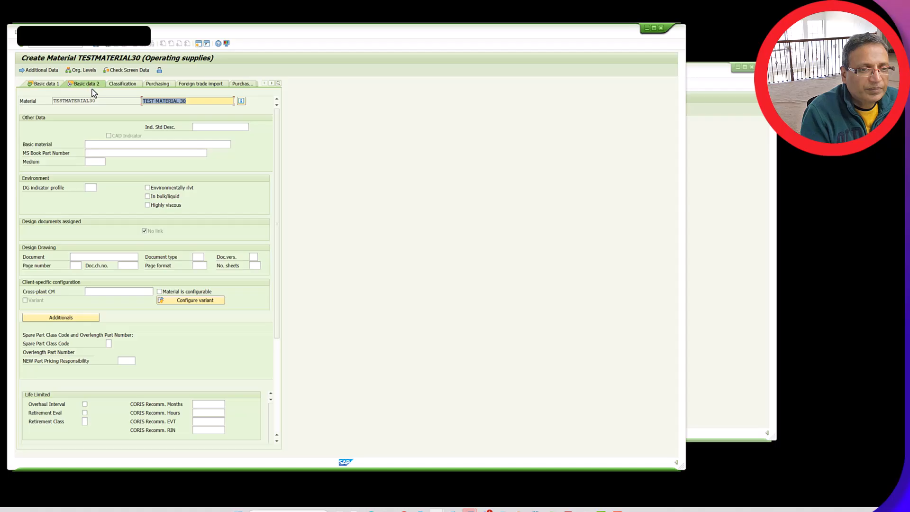
pyautogui.click(279, 84)
pyautogui.click(298, 146)
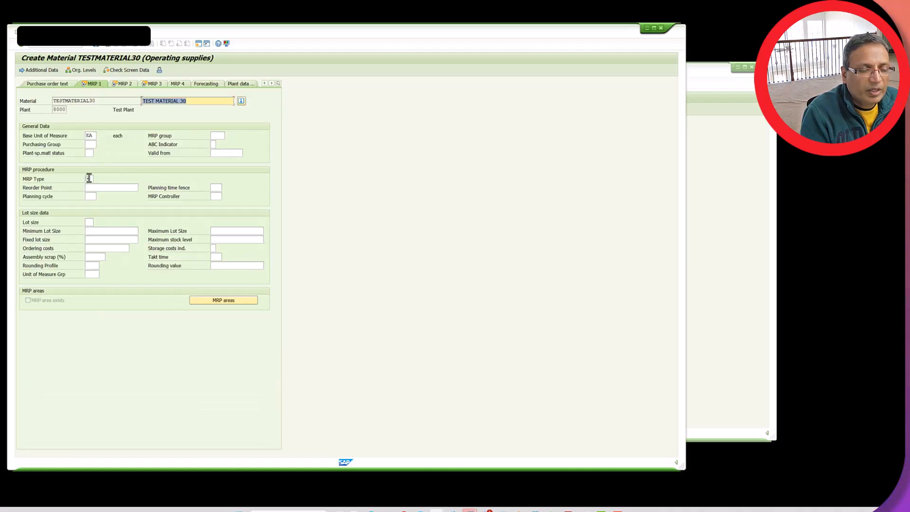
pyautogui.click(89, 178)
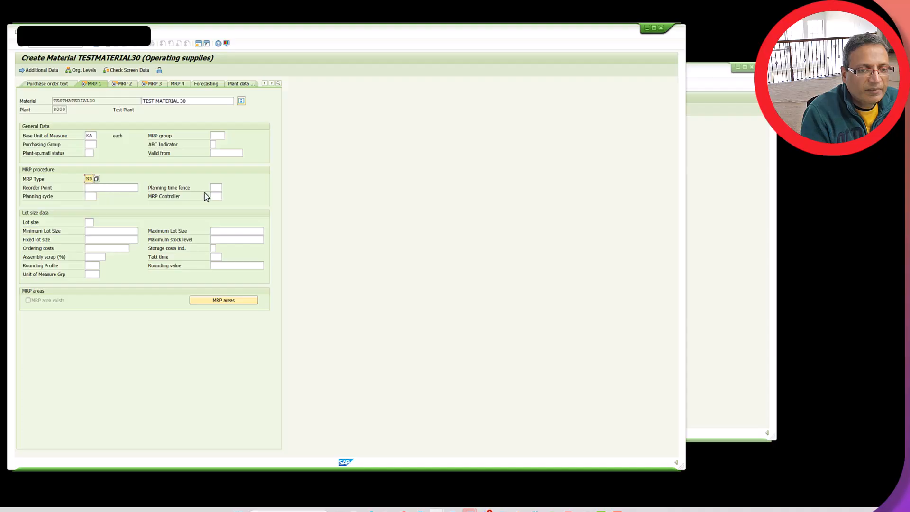
pyautogui.click(217, 197)
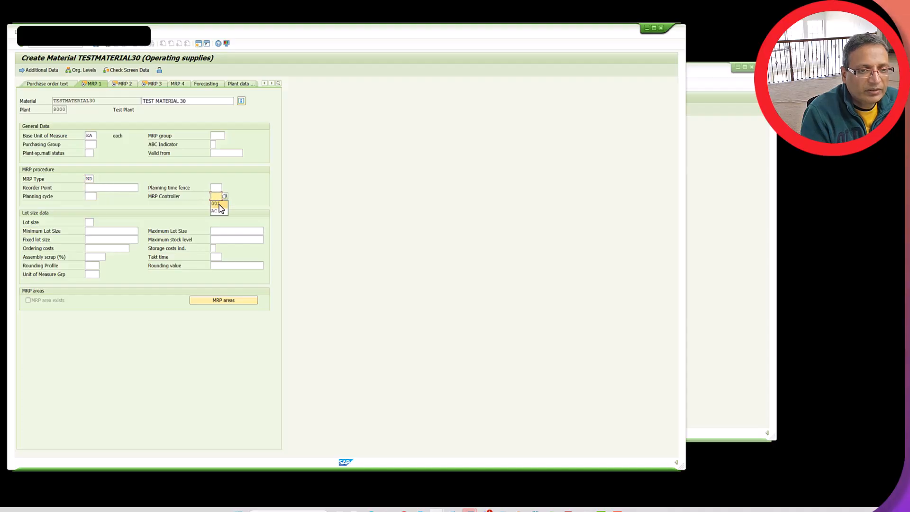
pyautogui.click(215, 203)
pyautogui.click(90, 223)
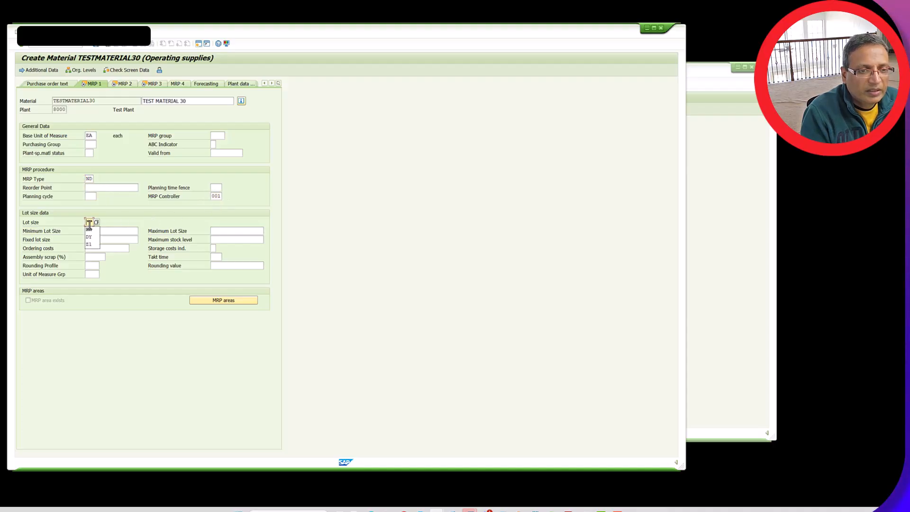
pyautogui.click(89, 230)
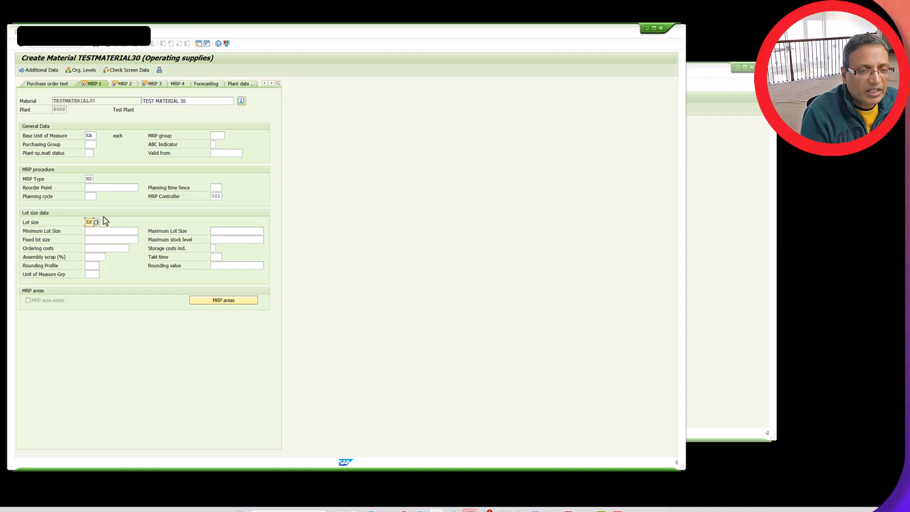
# Set the scheduling margin key of the material to S96 in MRP 2
pyautogui.click(124, 85)
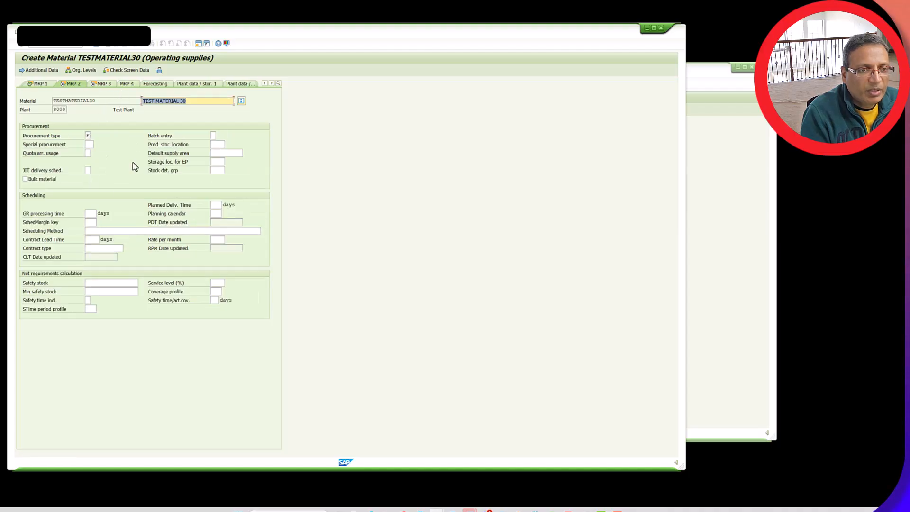
pyautogui.click(90, 222)
pyautogui.click(96, 230)
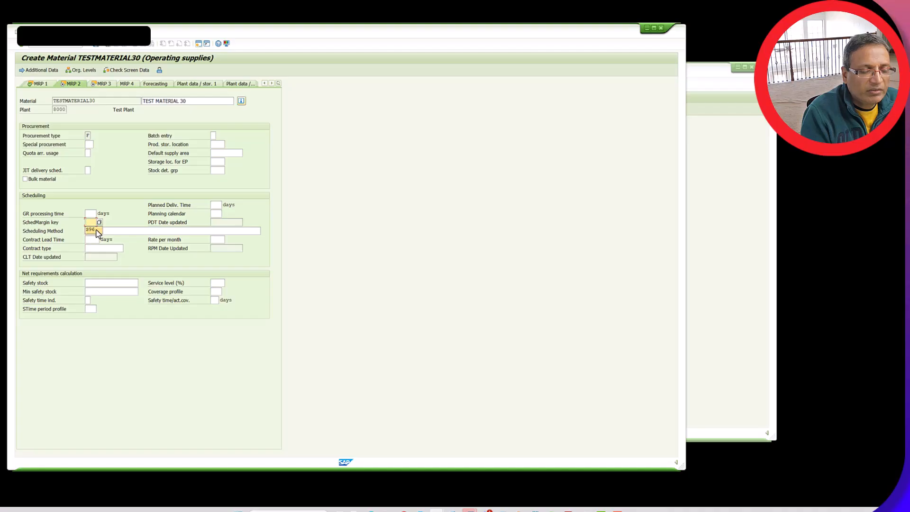
# Set the availability check to 02 in MRP 3 and save the new material to end the recording
pyautogui.click(105, 84)
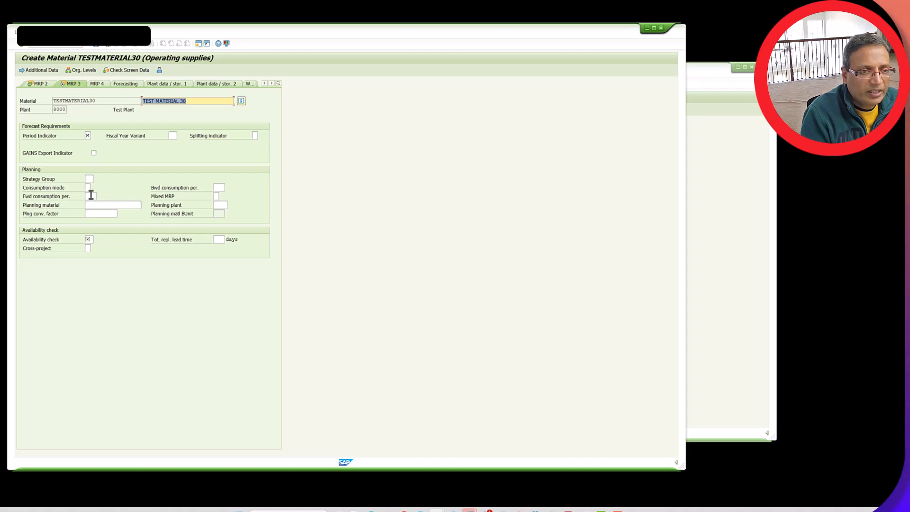
pyautogui.click(91, 239)
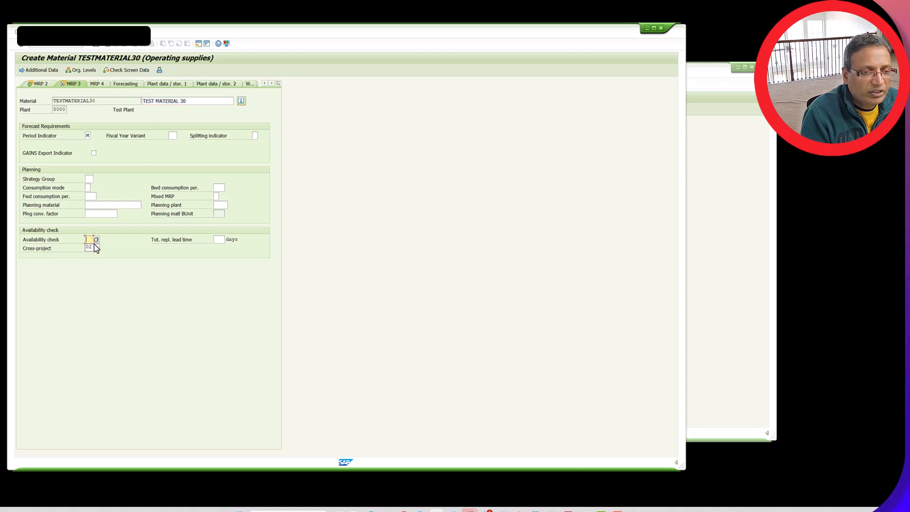
pyautogui.click(95, 247)
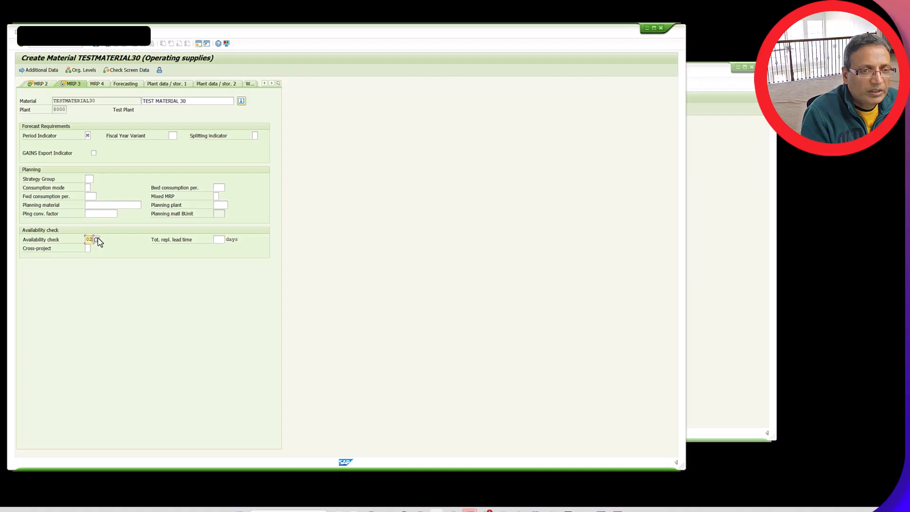
pyautogui.click(95, 46)
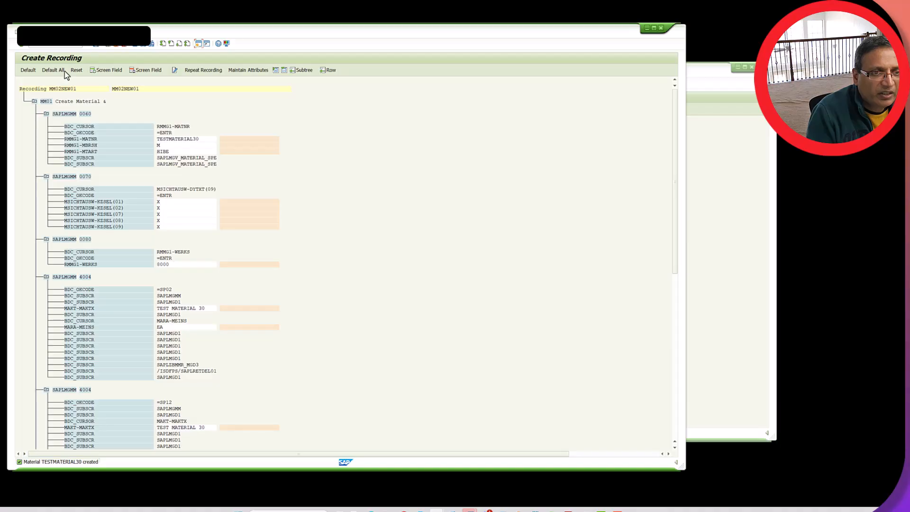
# Assign default names and descriptions to all fields of the MM02NEW01 recording
pyautogui.click(59, 72)
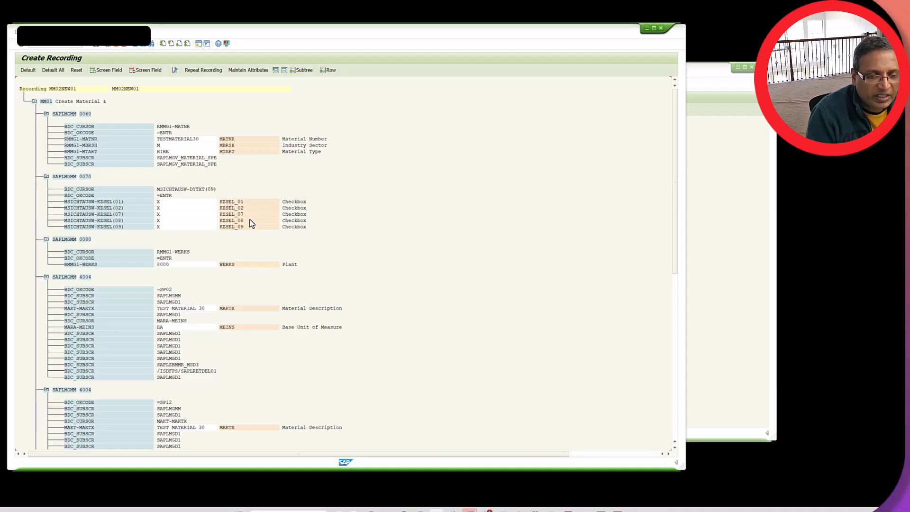
# Review the field names and descriptions assigned on each recorded screen, down to the availability check field
pyautogui.scroll(-2, 362, 260)
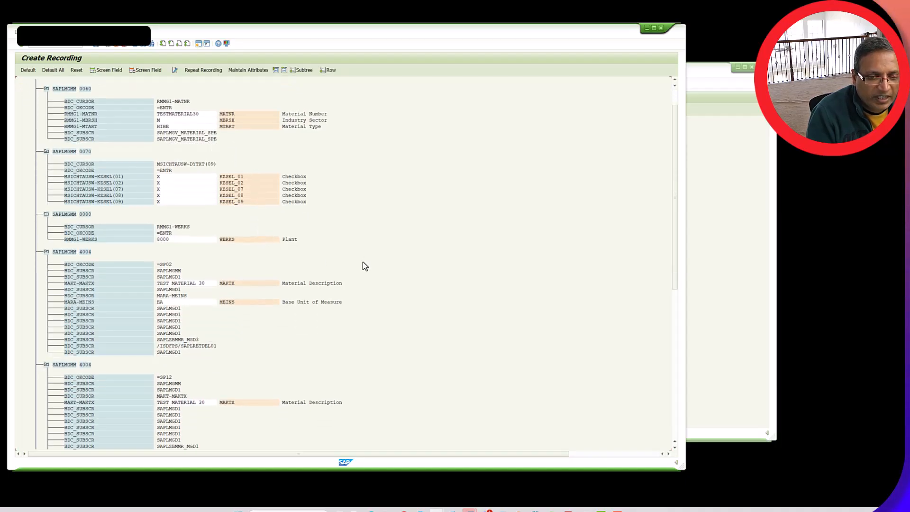
pyautogui.scroll(-1, 361, 285)
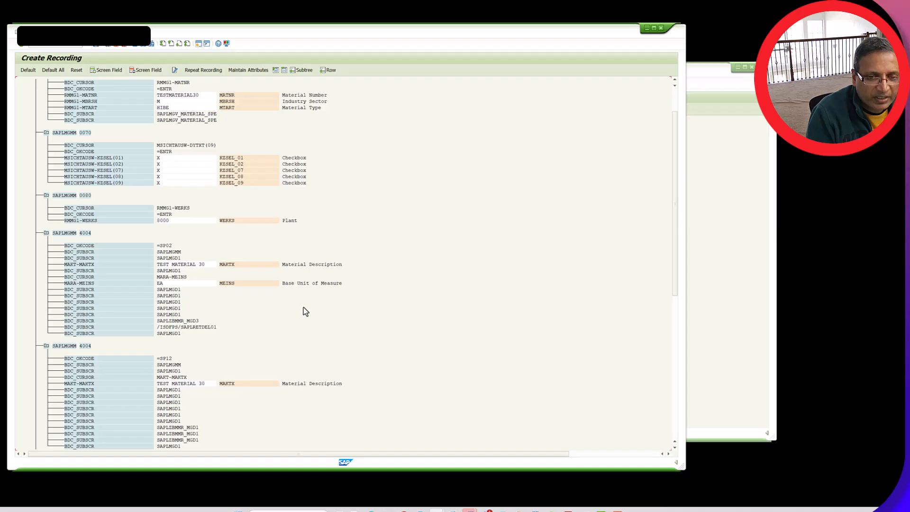
pyautogui.scroll(-3, 381, 309)
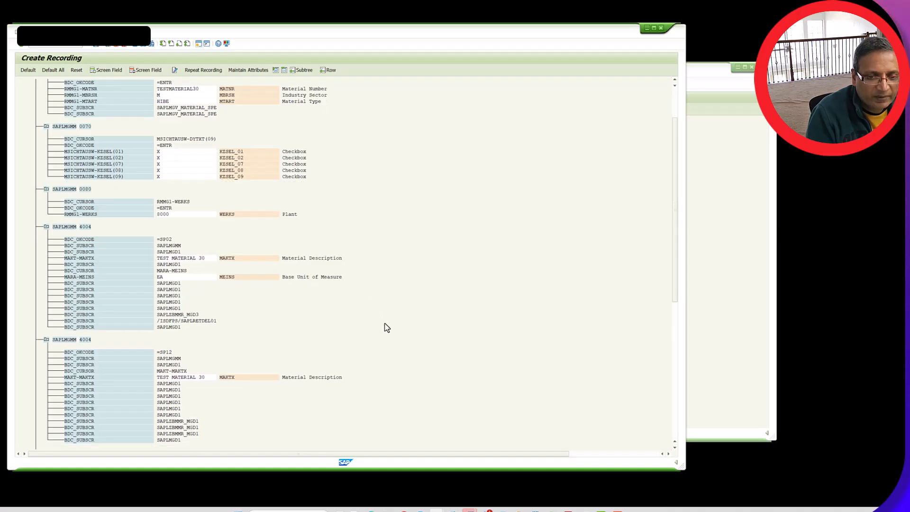
pyautogui.scroll(-4, 387, 327)
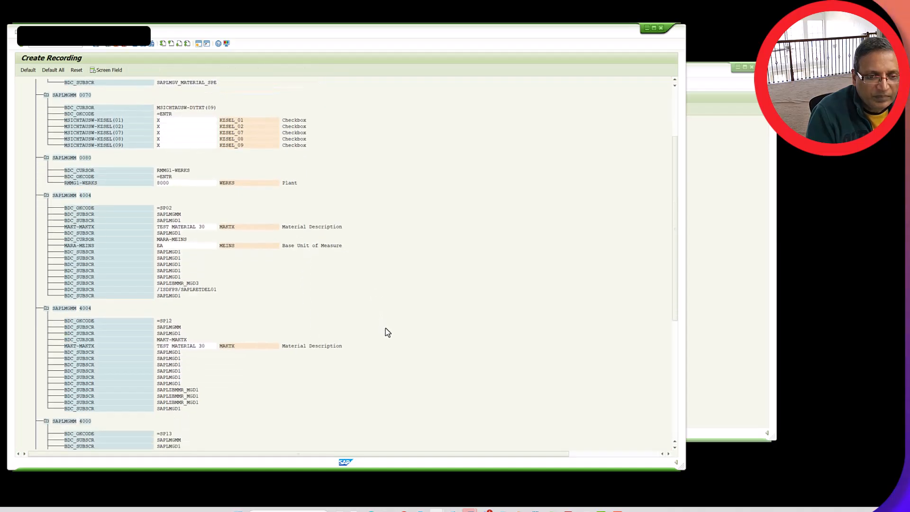
pyautogui.scroll(-3, 392, 362)
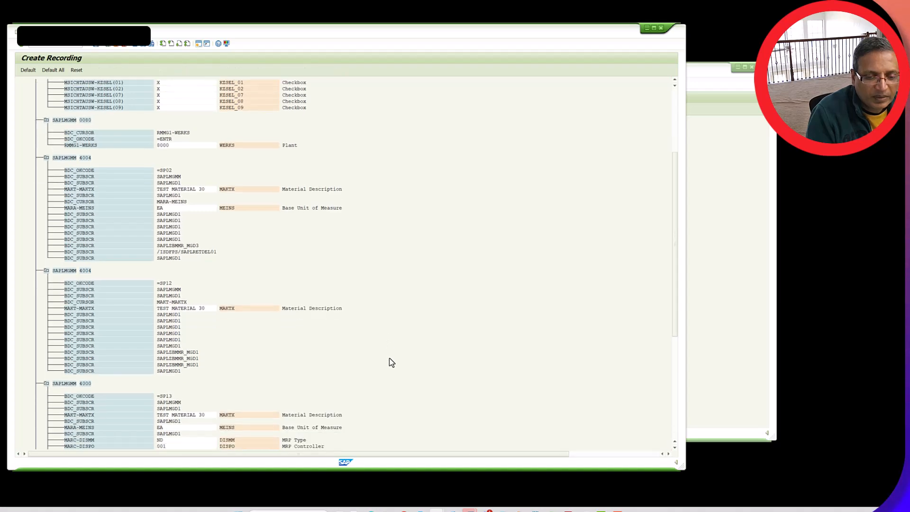
pyautogui.scroll(-6, 391, 363)
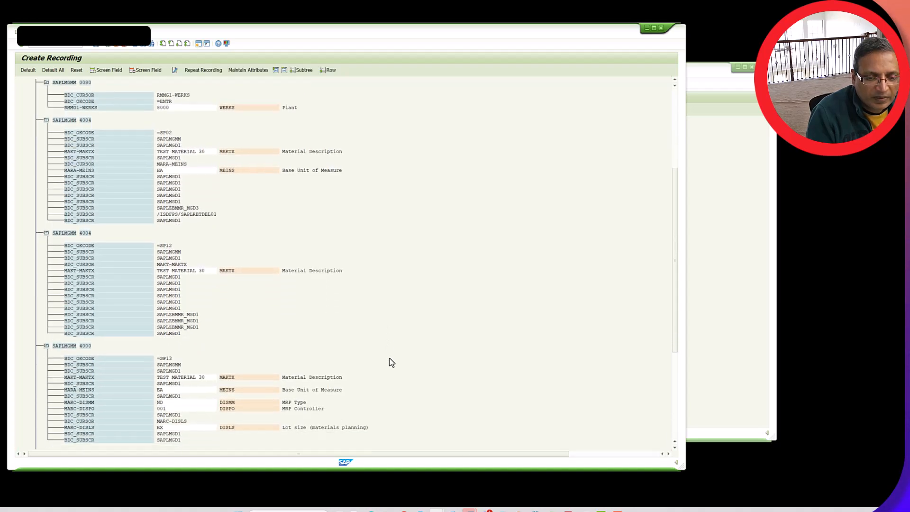
pyautogui.scroll(-6, 392, 364)
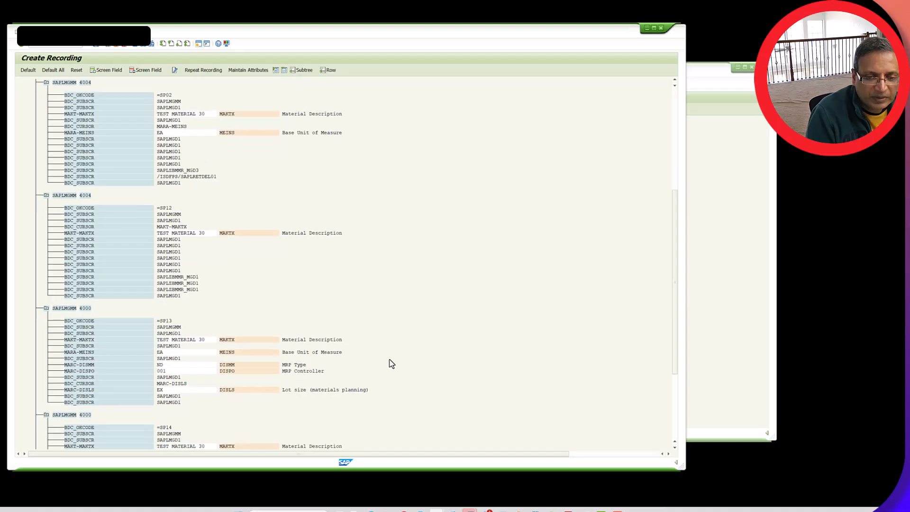
pyautogui.scroll(-6, 392, 364)
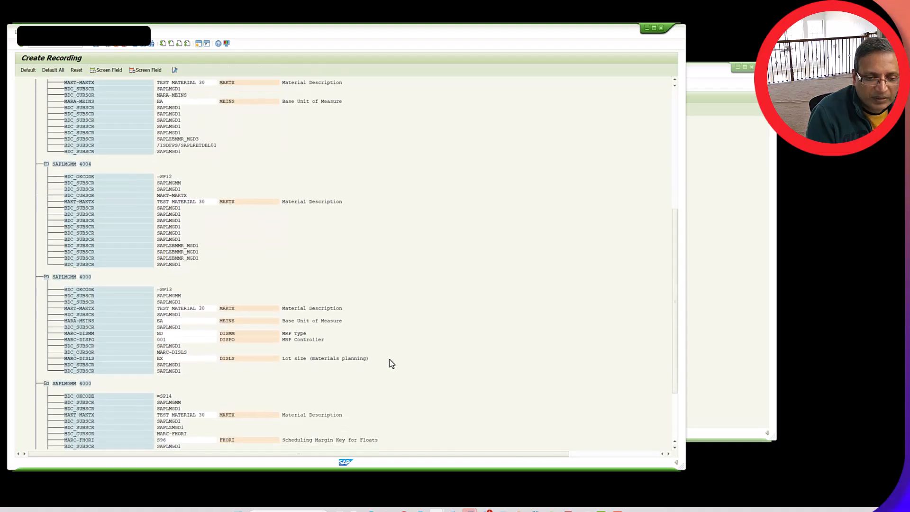
pyautogui.scroll(-6, 391, 375)
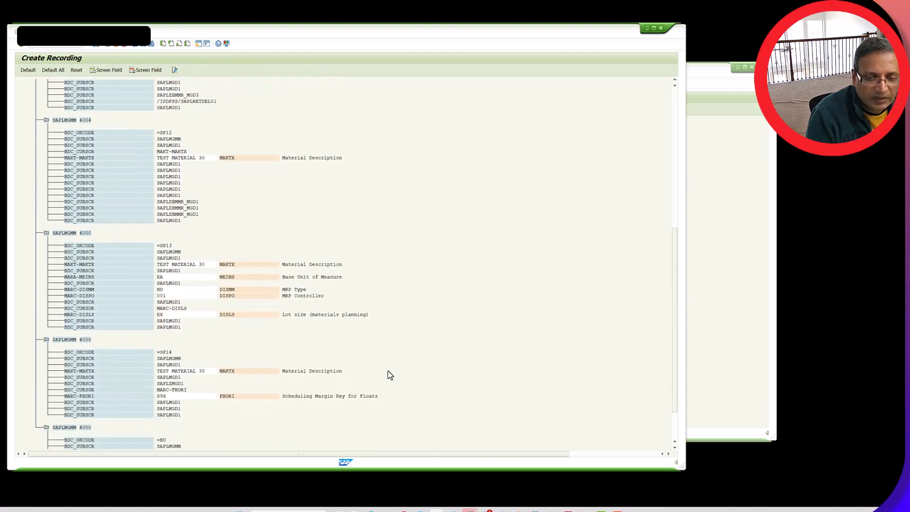
pyautogui.scroll(-5, 387, 369)
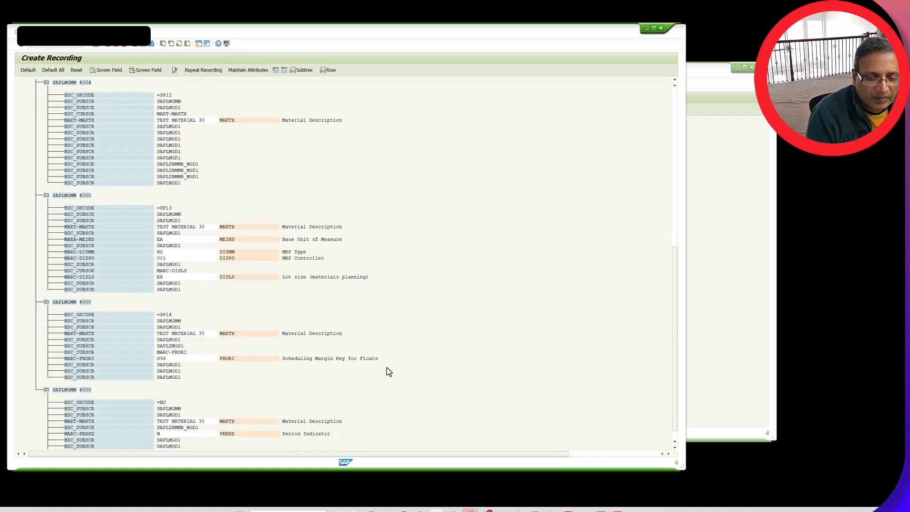
pyautogui.scroll(-1, 387, 370)
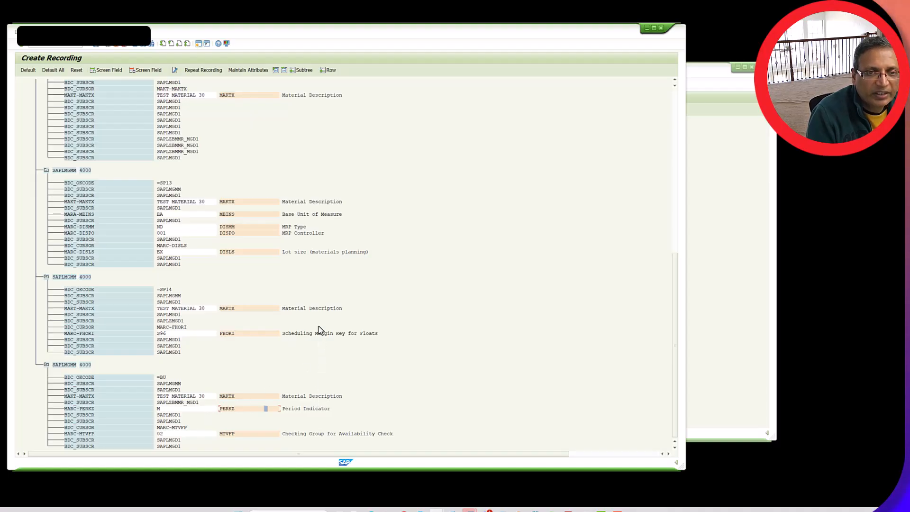
pyautogui.scroll(5, 319, 326)
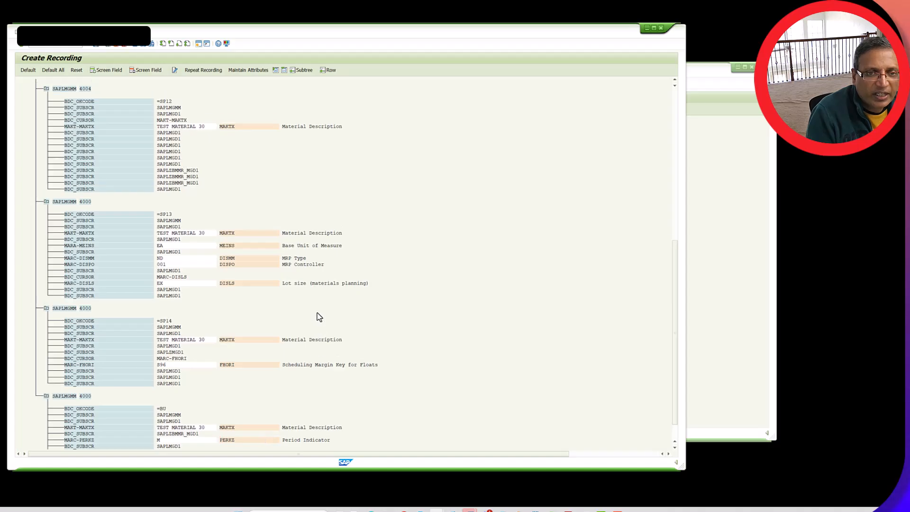
pyautogui.scroll(3, 319, 317)
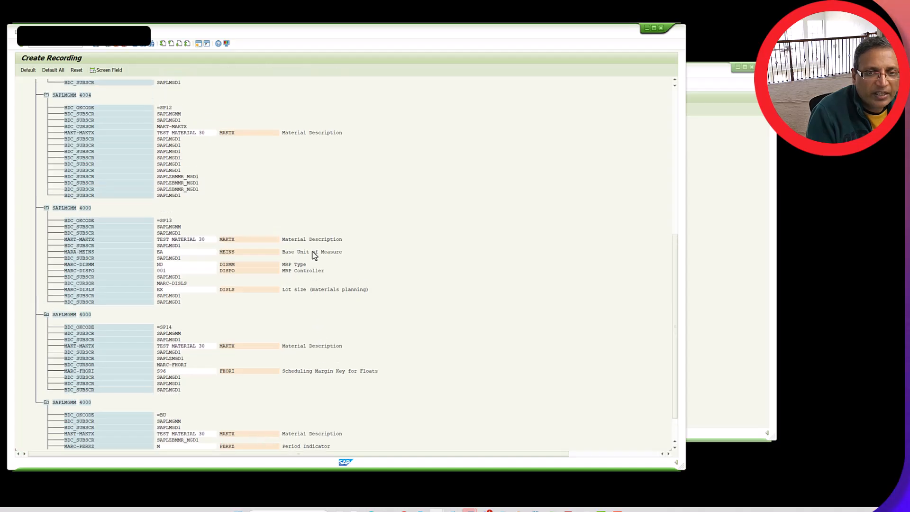
# Save the recording and return to the attributes of the MATLMASTR object
pyautogui.click(98, 44)
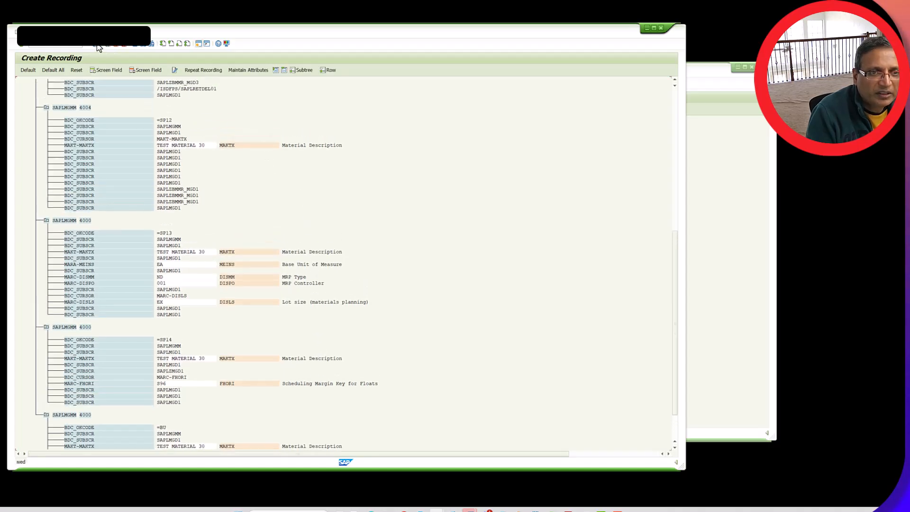
pyautogui.click(109, 45)
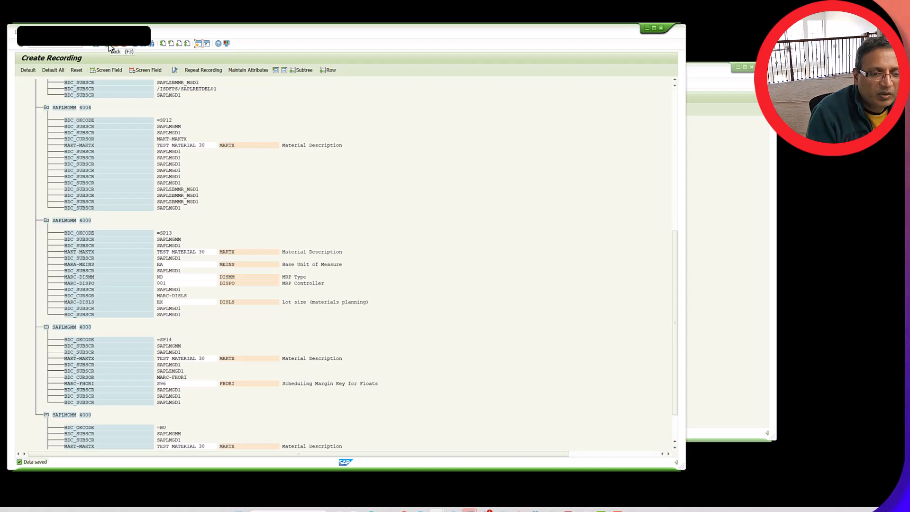
pyautogui.click(109, 44)
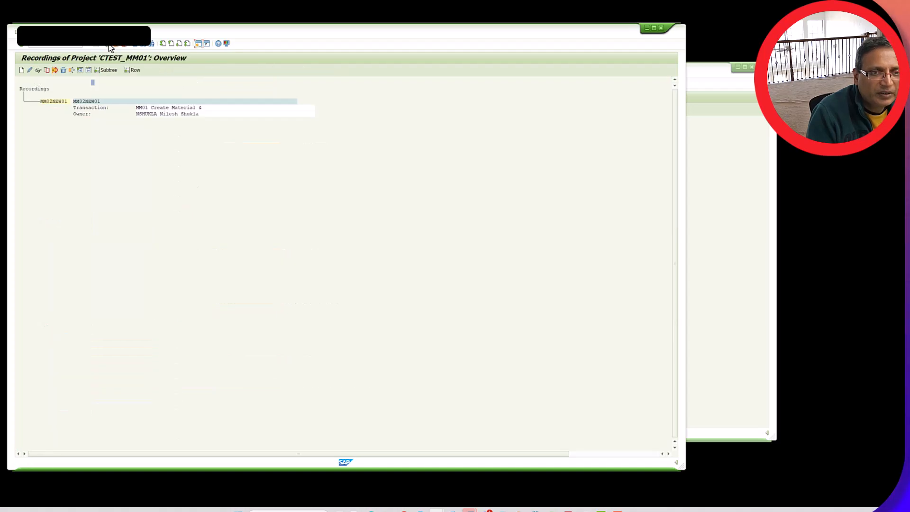
pyautogui.click(109, 44)
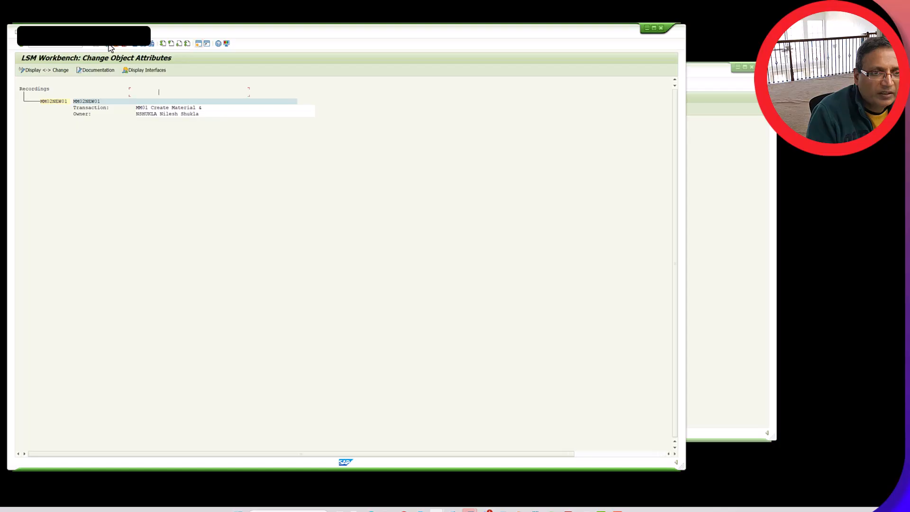
# Assign recording MM02NEW01 as the batch input recording, save the object attributes and return to the process step list
pyautogui.click(106, 196)
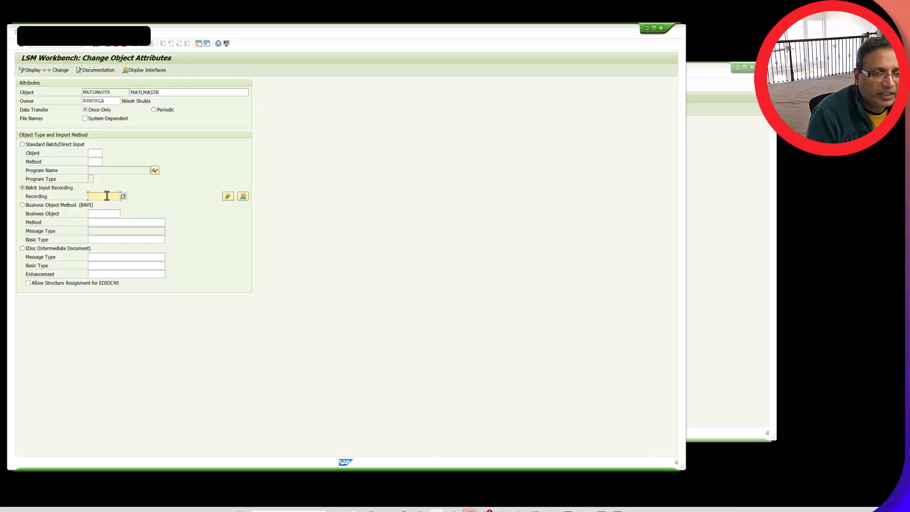
pyautogui.click(124, 195)
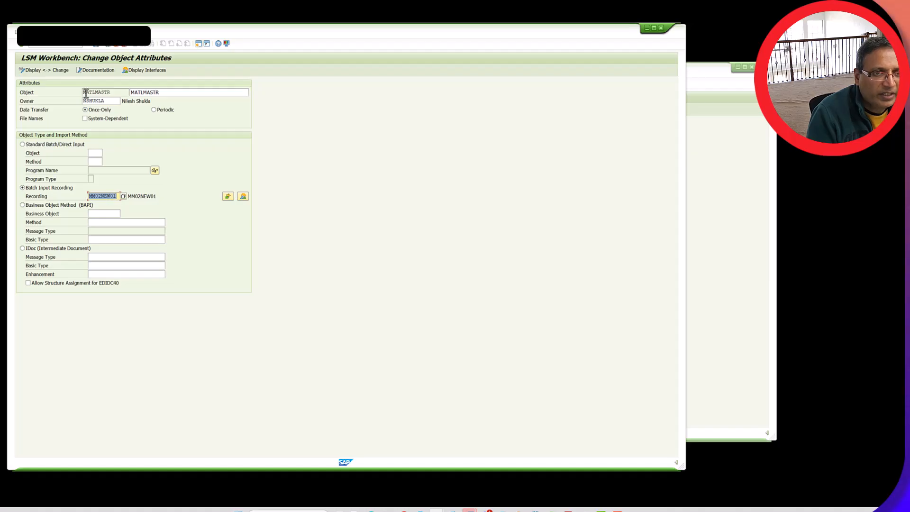
pyautogui.click(95, 44)
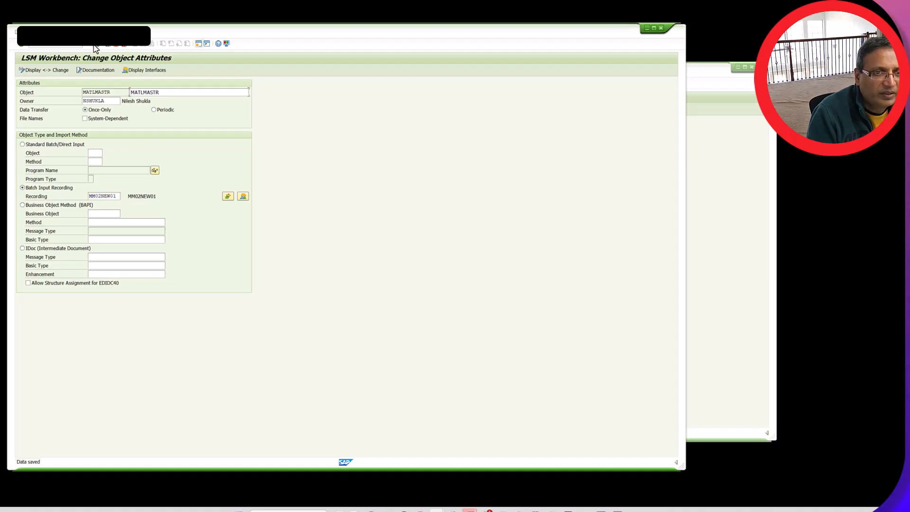
pyautogui.click(109, 46)
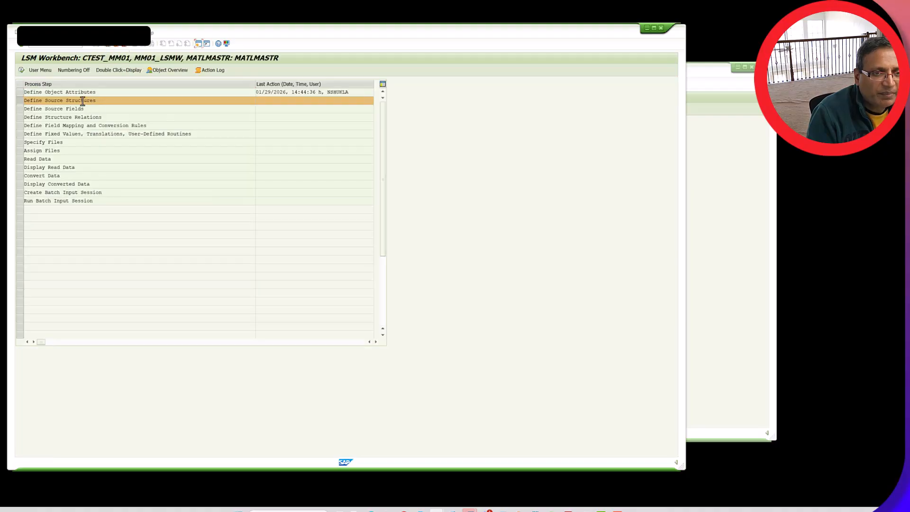
# Display the object overview as a table and copy the target field names, descriptions, types and lengths into a blank Excel workbook
pyautogui.click(167, 71)
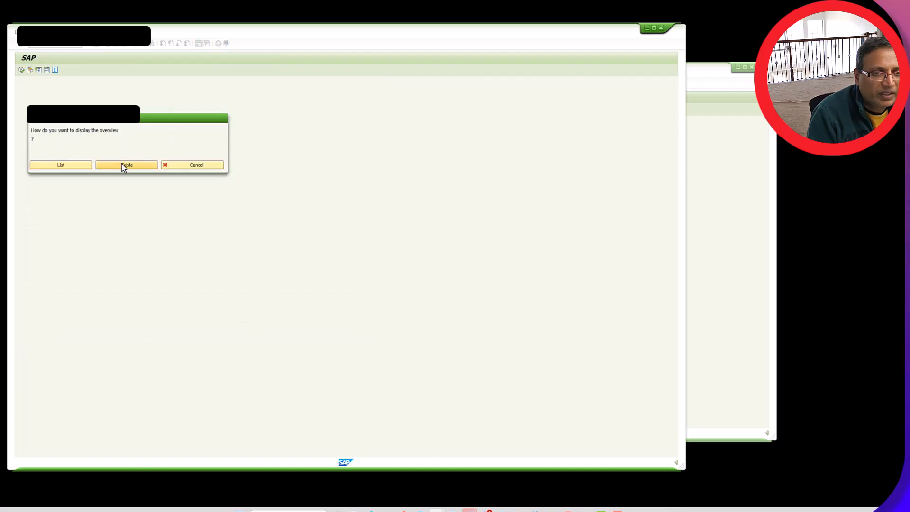
pyautogui.click(123, 166)
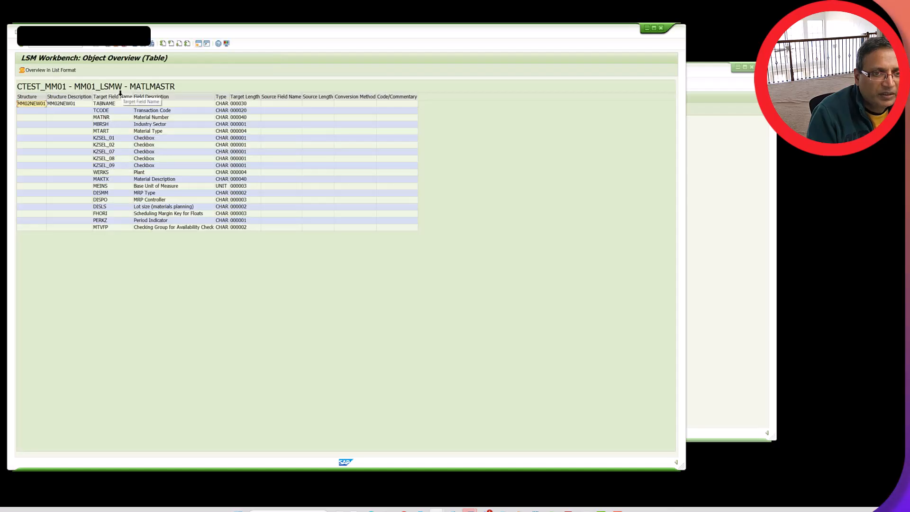
pyautogui.moveTo(120, 93); pyautogui.dragTo(248, 102)
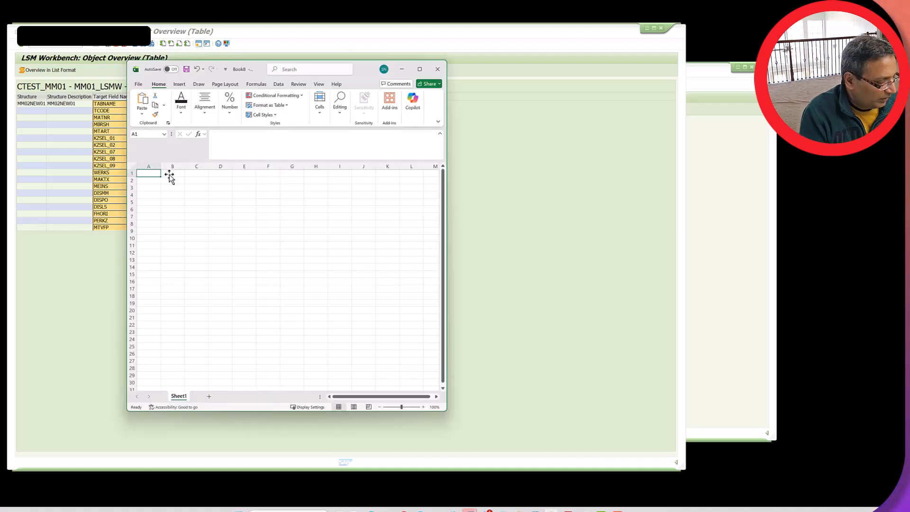
pyautogui.hotkey('ctrl', 'v')
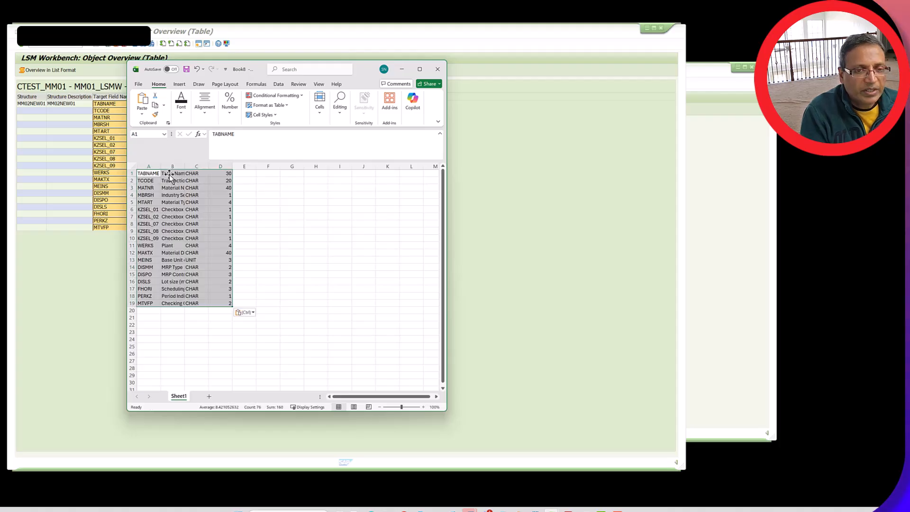
# Delete the TABNAME and TCODE rows from the pasted field list
pyautogui.click(268, 194)
pyautogui.moveTo(132, 174); pyautogui.dragTo(131, 181)
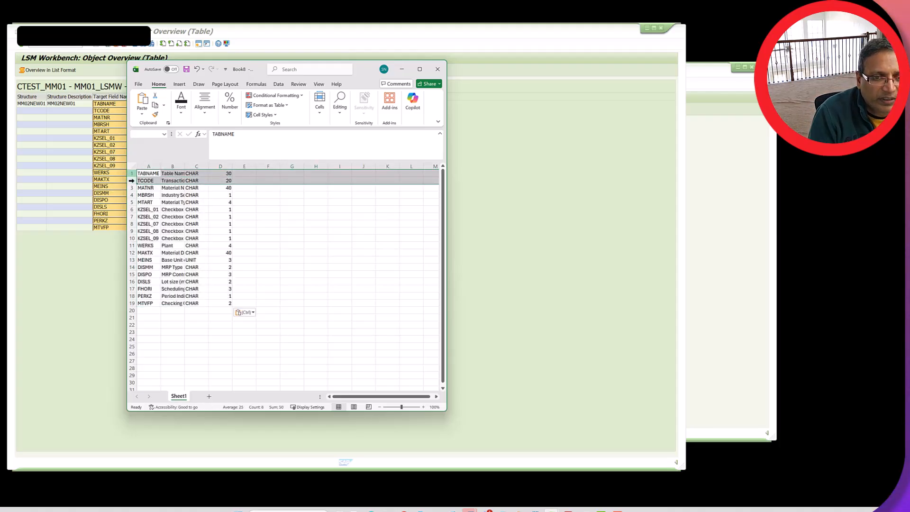
pyautogui.rightClick(164, 180)
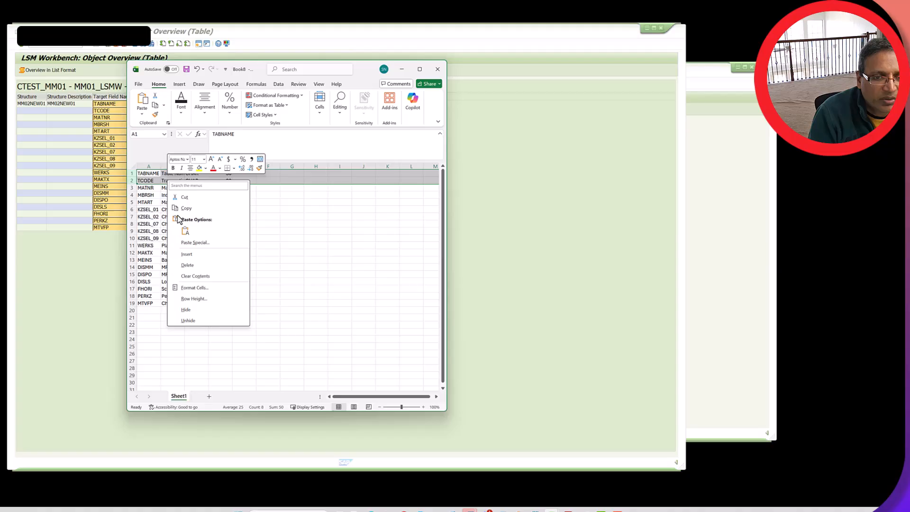
pyautogui.click(187, 265)
# Save the trimmed field list as the text file MM01-Struct-01.txt and return to the process step list in SAP
pyautogui.click(144, 87)
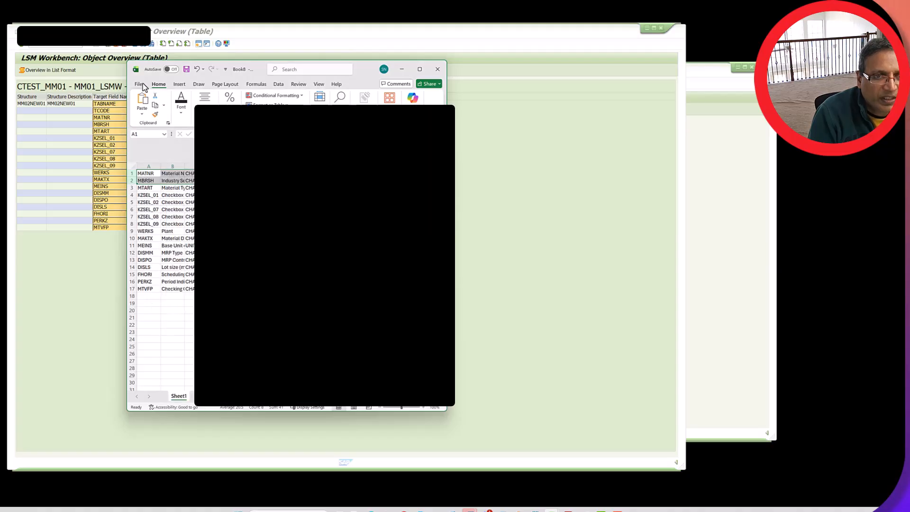
pyautogui.click(138, 85)
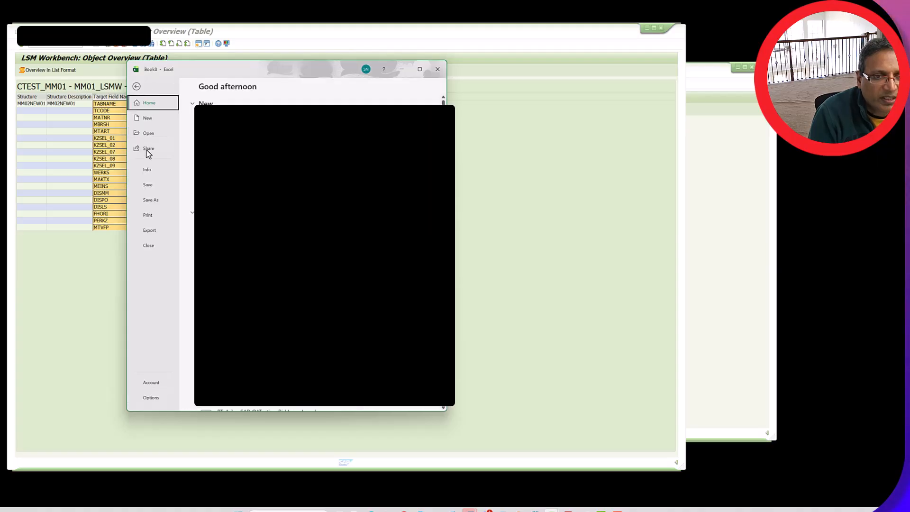
pyautogui.click(155, 202)
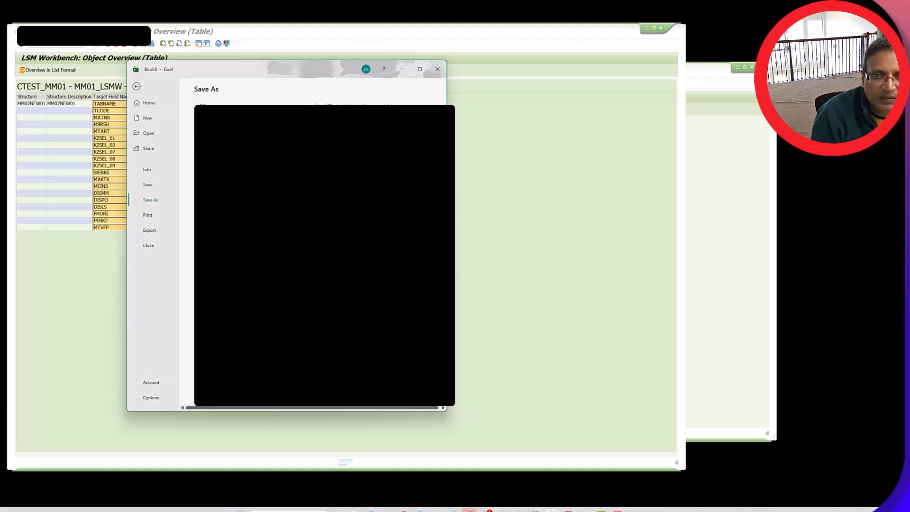
pyautogui.press('Return')
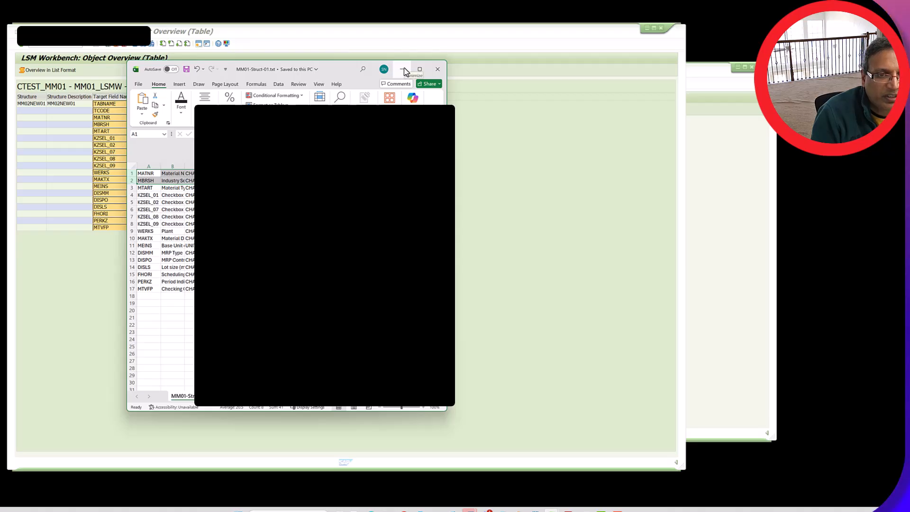
pyautogui.click(404, 71)
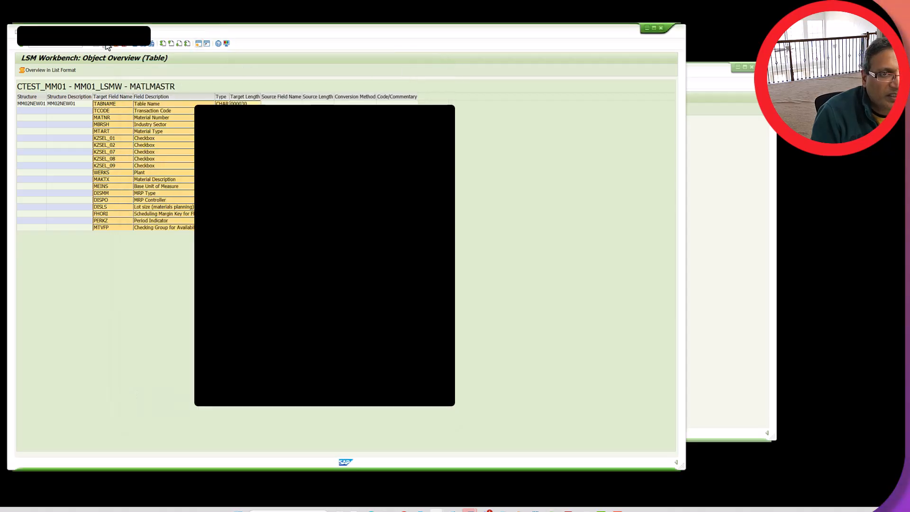
pyautogui.click(107, 44)
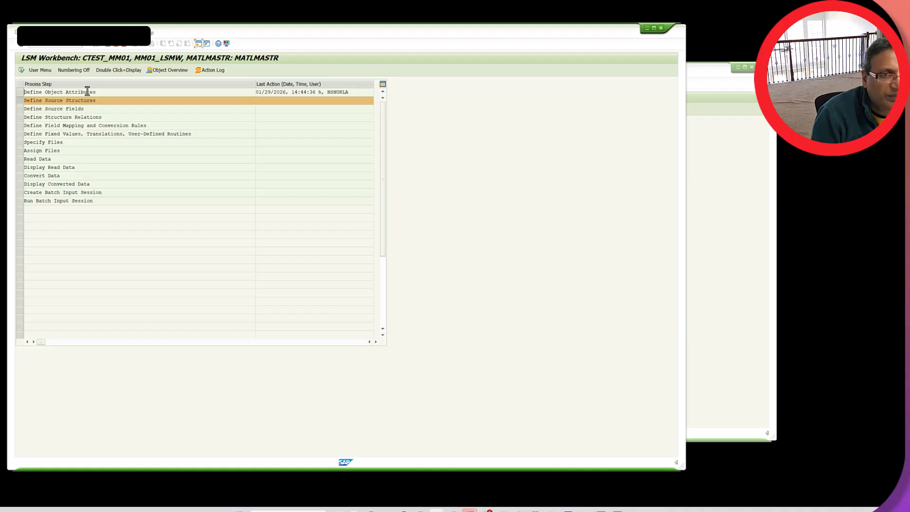
# Open the source structures of MATLMASTR for changing and start a new source structure named MM01SrcStructure
pyautogui.doubleClick(82, 101)
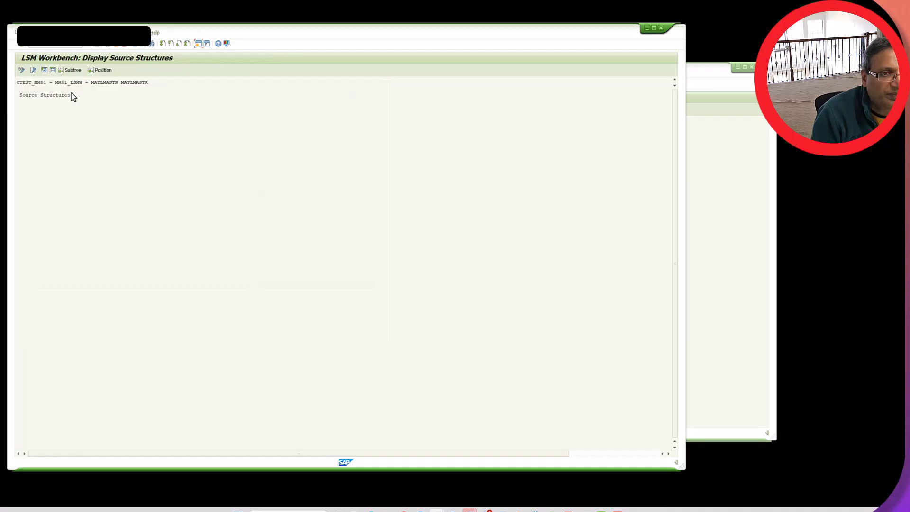
pyautogui.click(22, 70)
pyautogui.click(32, 70)
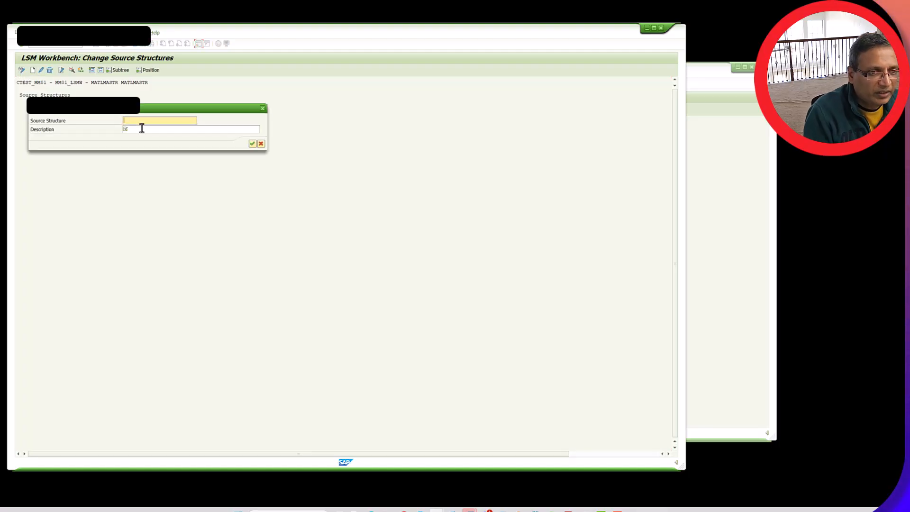
pyautogui.click(141, 125)
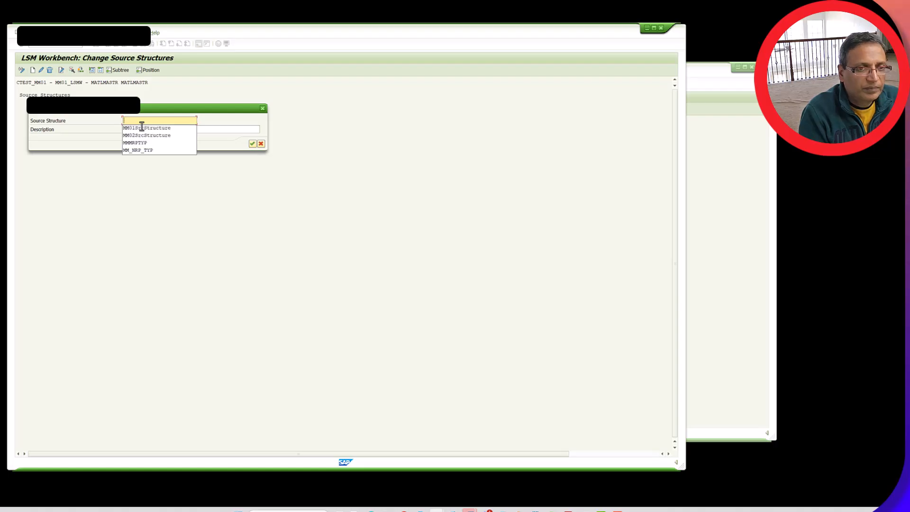
pyautogui.click(141, 128)
pyautogui.click(142, 129)
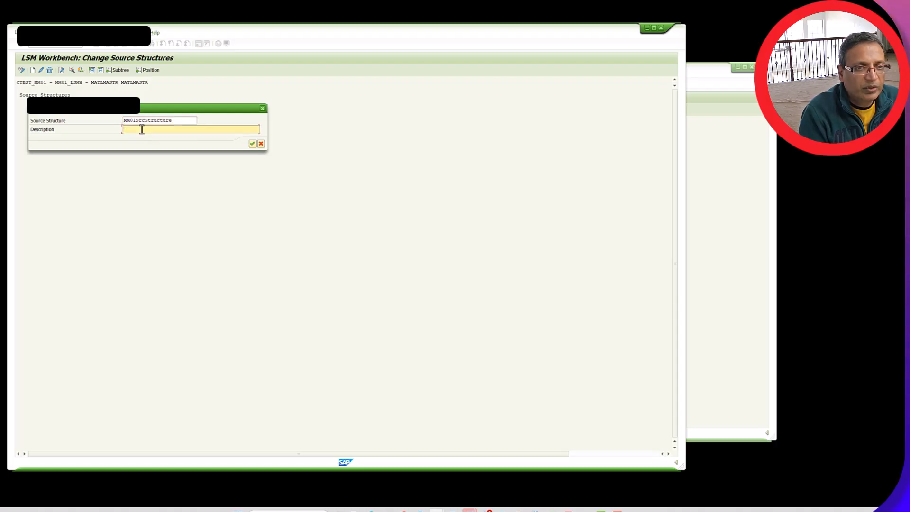
# Copy the structure name MM01SrcStructure into its description, create and save the structure, and return to the process step list
pyautogui.moveTo(173, 122); pyautogui.dragTo(108, 122)
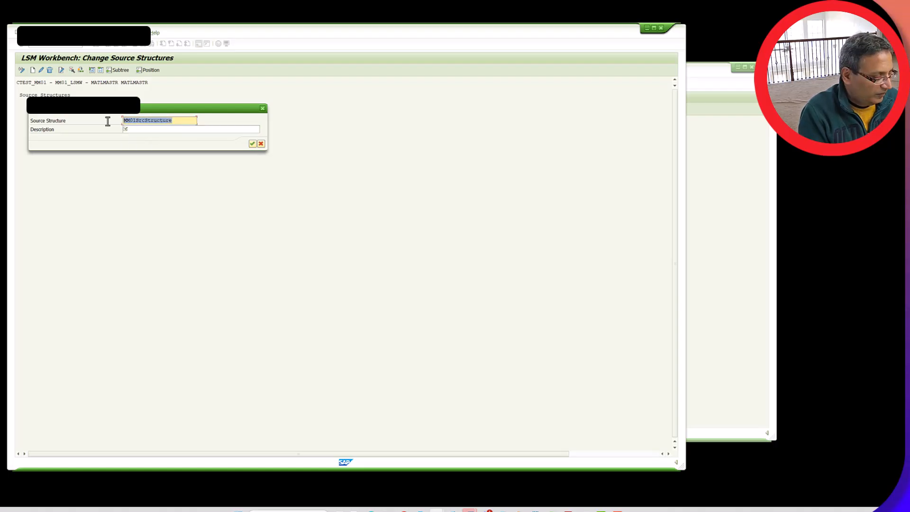
pyautogui.hotkey('ctrl', 'c')
pyautogui.click(153, 130)
pyautogui.hotkey('ctrl', 'v')
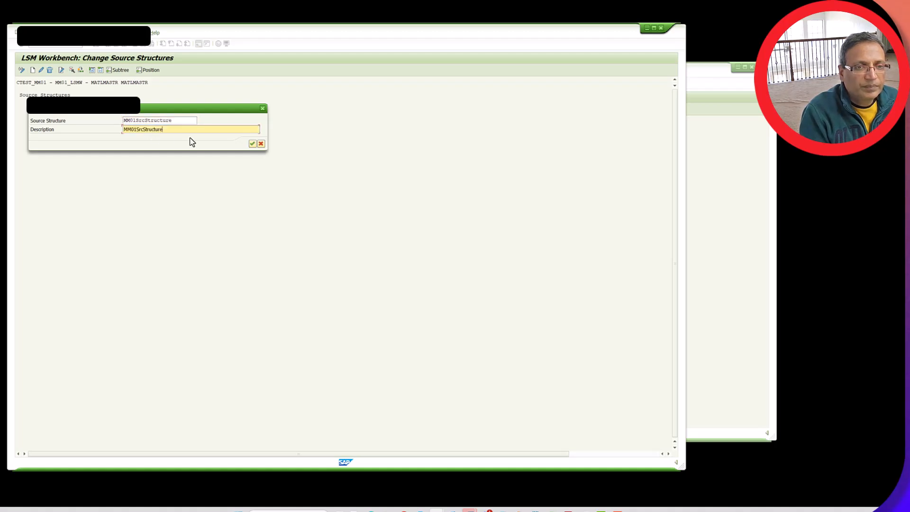
pyautogui.click(253, 143)
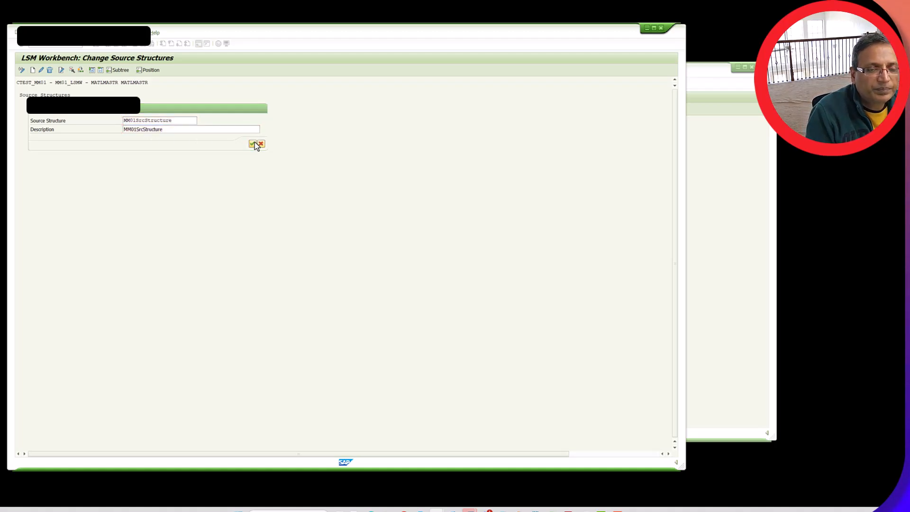
pyautogui.click(97, 44)
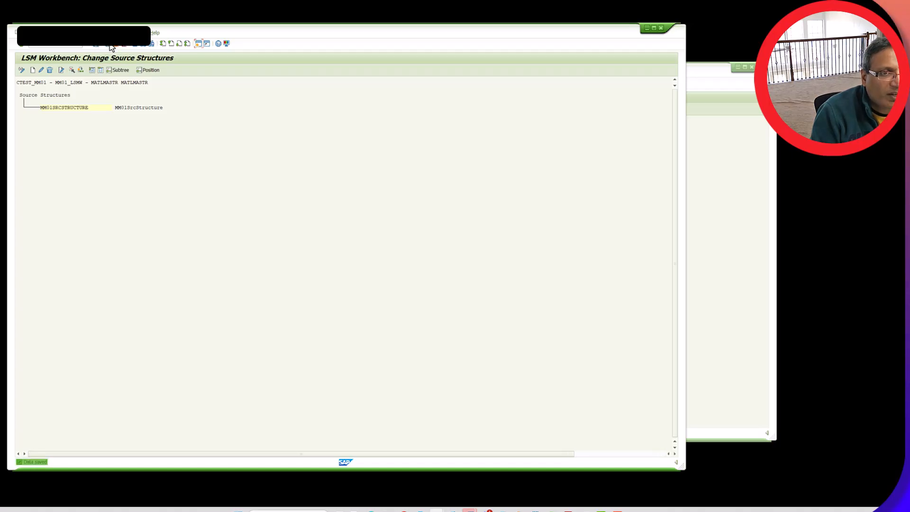
pyautogui.click(111, 45)
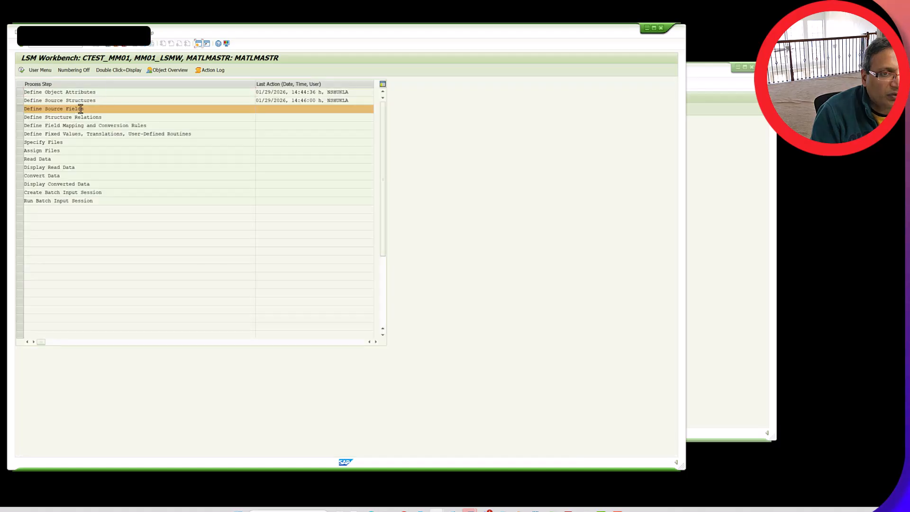
# Open the source fields for changing and import the saved field list text file into MM01SRCSTRUCTURE
pyautogui.doubleClick(81, 109)
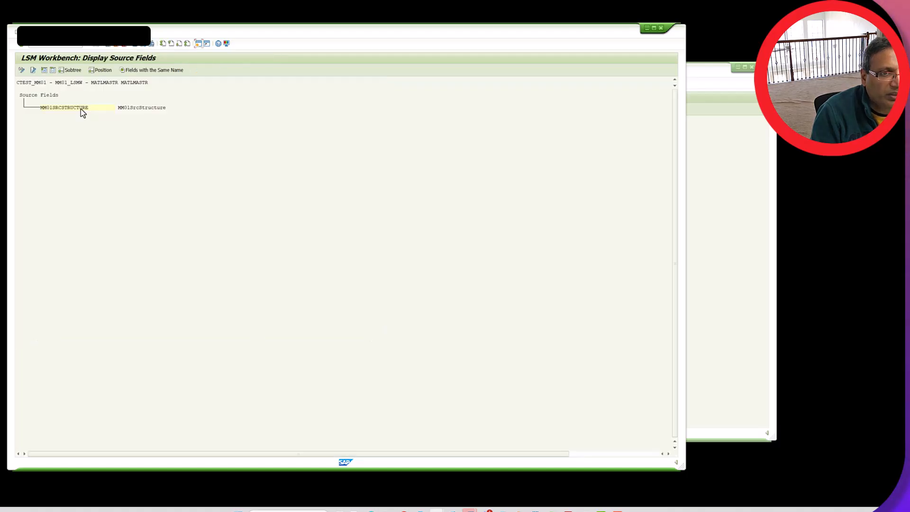
pyautogui.click(22, 70)
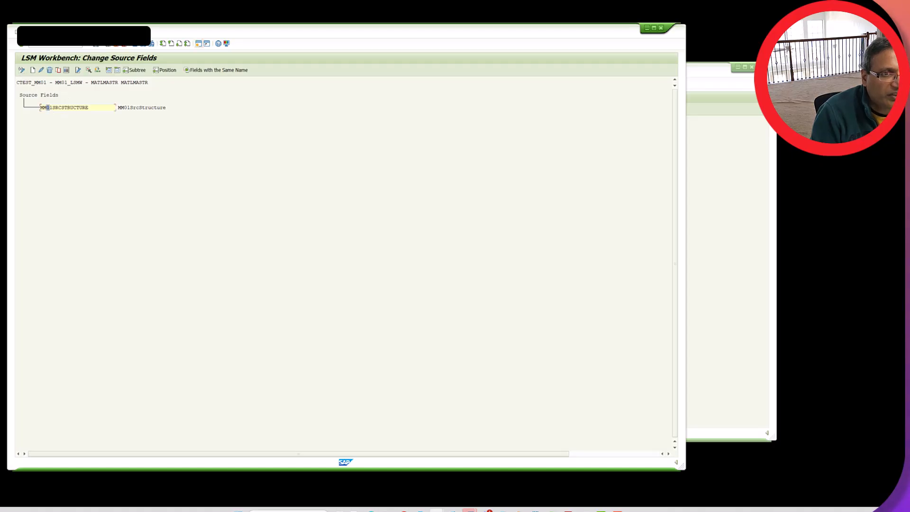
pyautogui.click(34, 32)
pyautogui.click(53, 76)
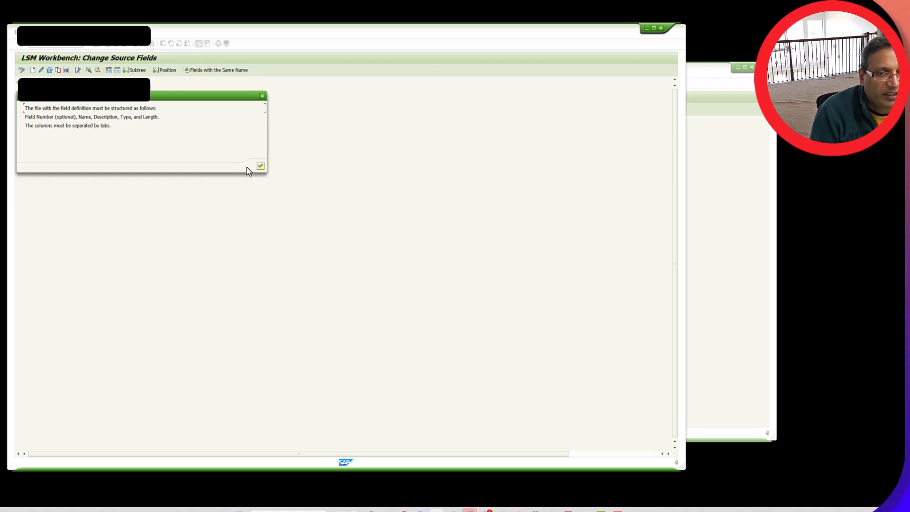
pyautogui.click(261, 166)
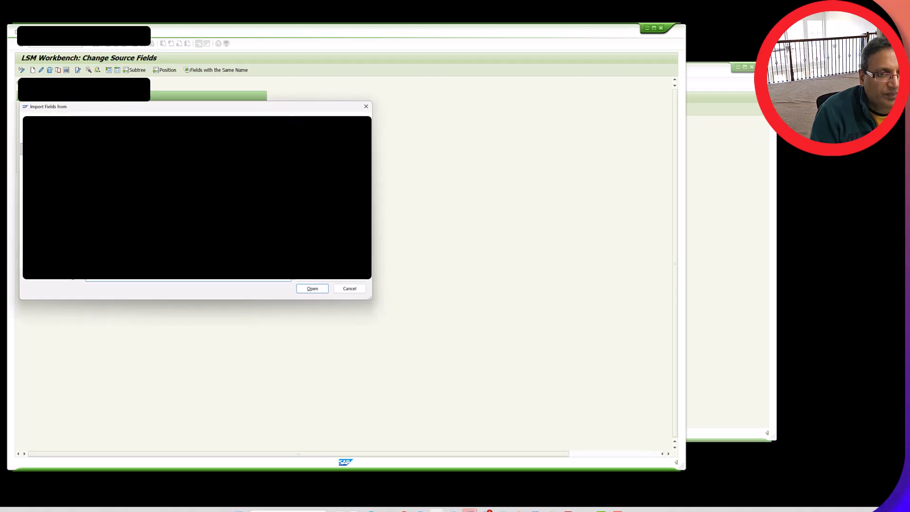
pyautogui.click(311, 289)
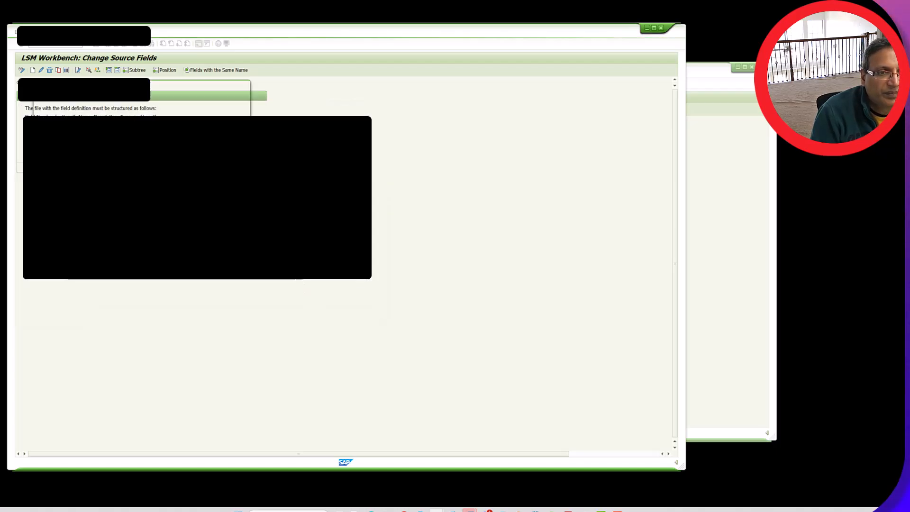
pyautogui.press('Return')
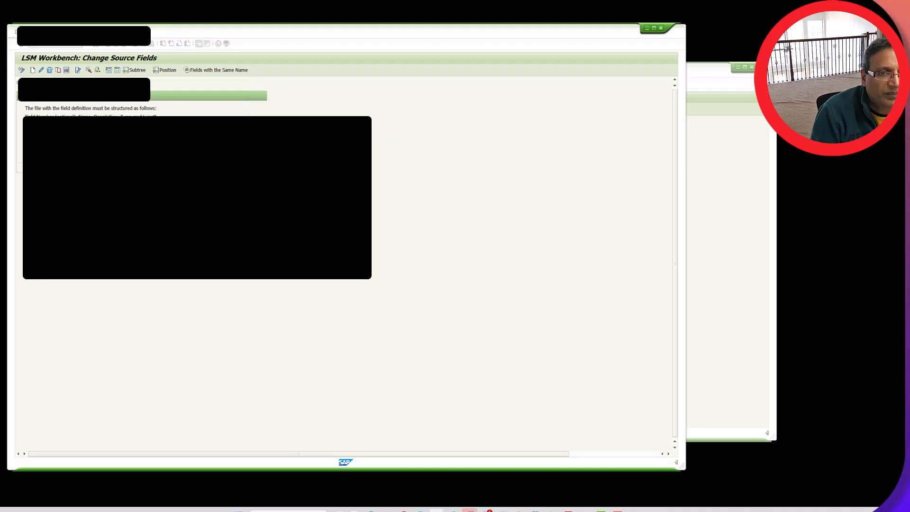
pyautogui.press('Return')
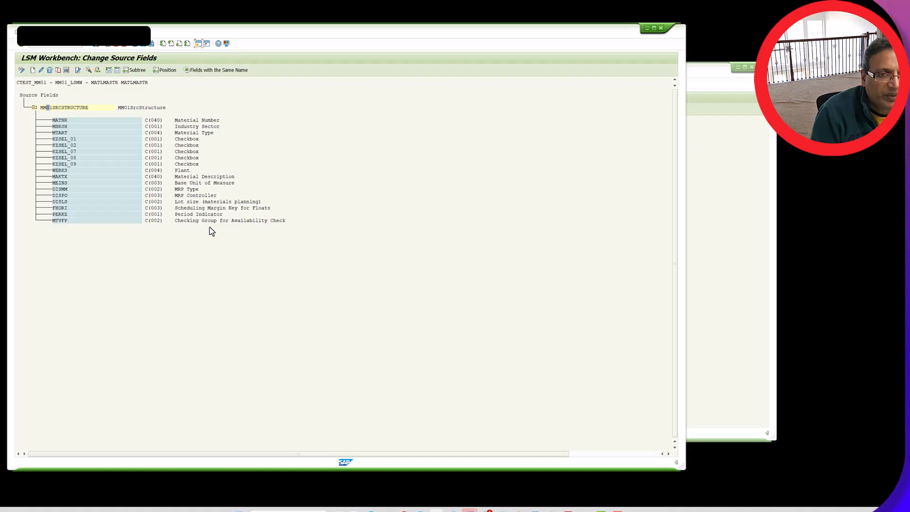
# Delete the five KZSEL checkbox fields and the WERKS plant field from MM01SRCSTRUCTURE, save, and return to the process step list
pyautogui.click(191, 139)
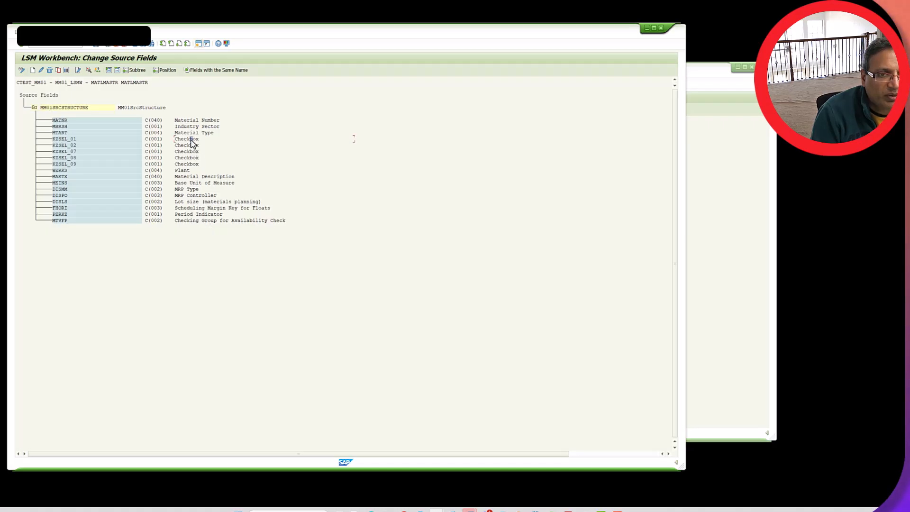
pyautogui.click(49, 70)
pyautogui.click(50, 70)
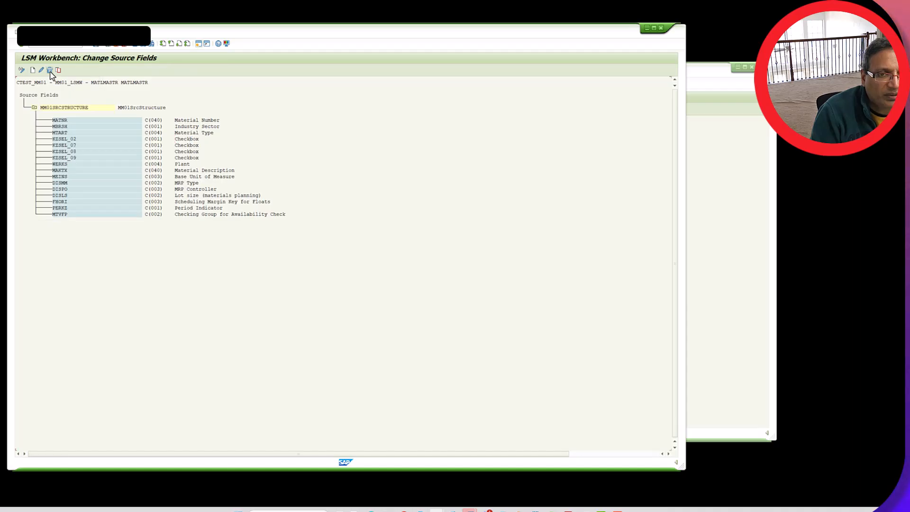
pyautogui.click(50, 70)
pyautogui.click(50, 71)
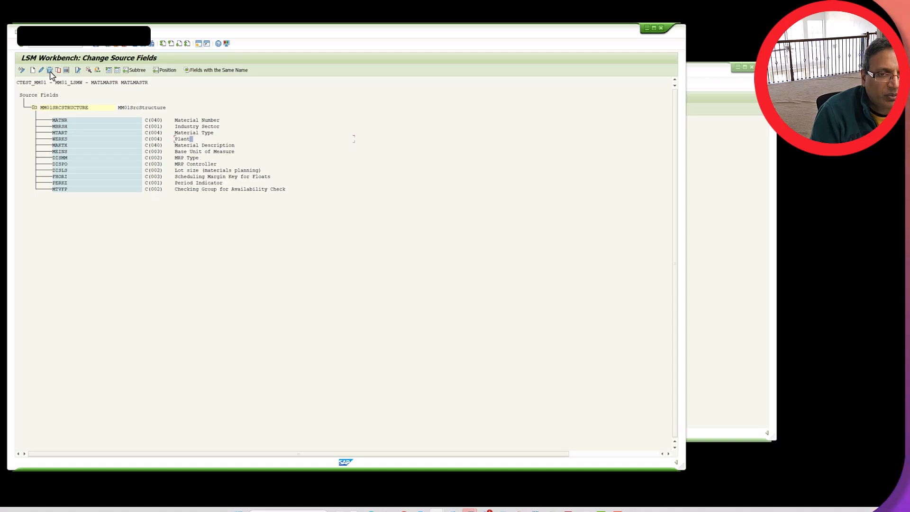
pyautogui.click(49, 70)
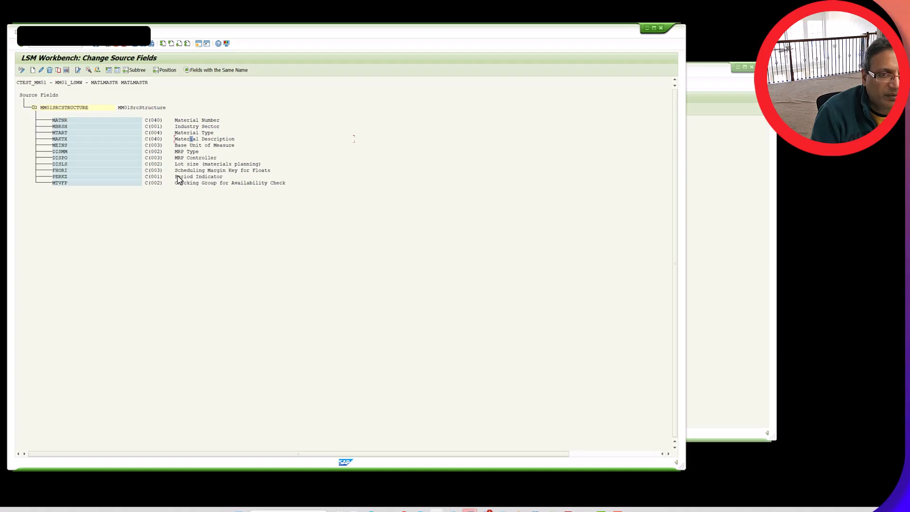
pyautogui.click(96, 45)
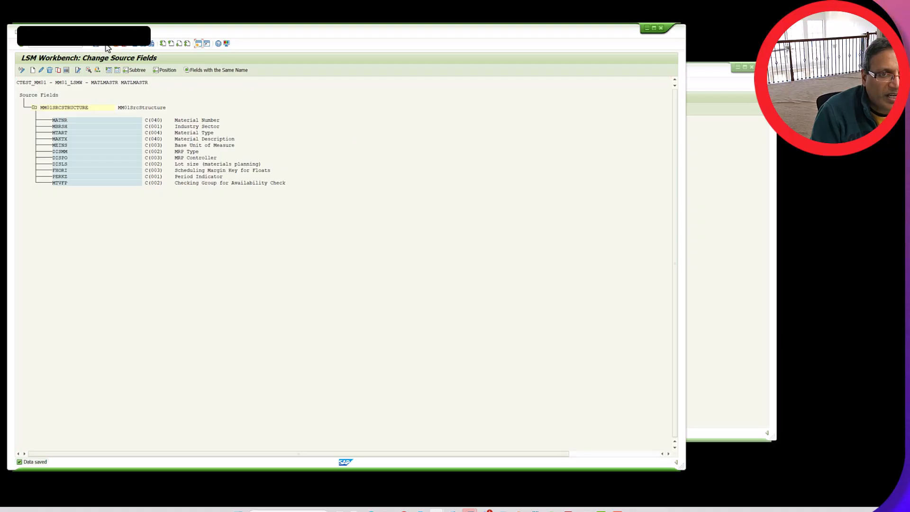
pyautogui.click(107, 45)
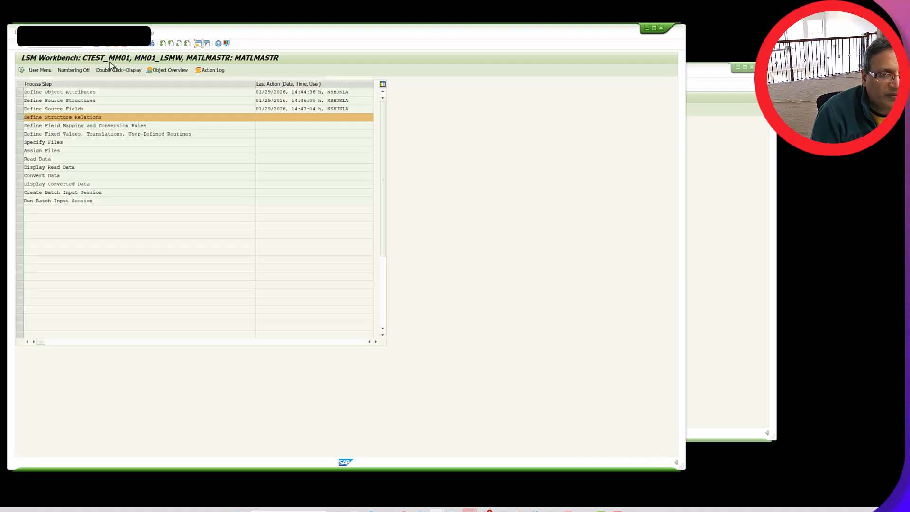
# Save the structure relationship between MM02NEW01 and MM01SRCSTRUCTURE in change mode and return to the process step list
pyautogui.doubleClick(88, 117)
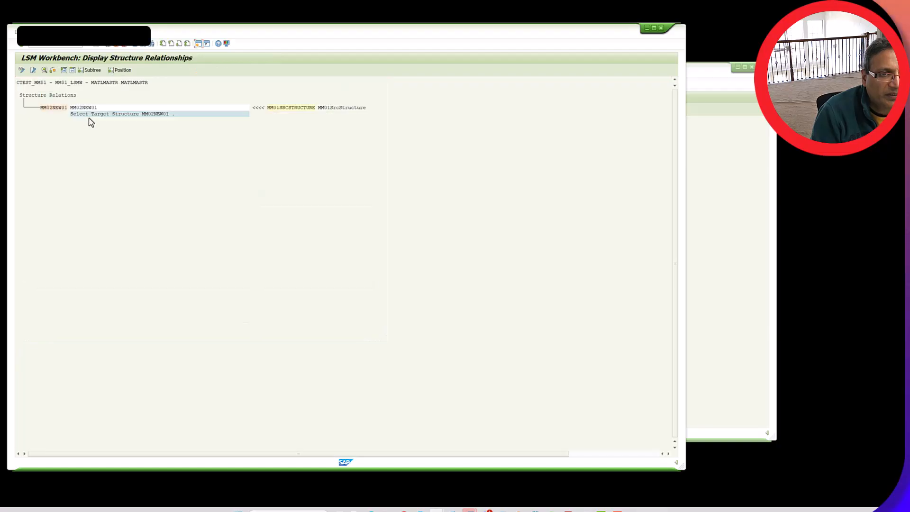
pyautogui.click(21, 70)
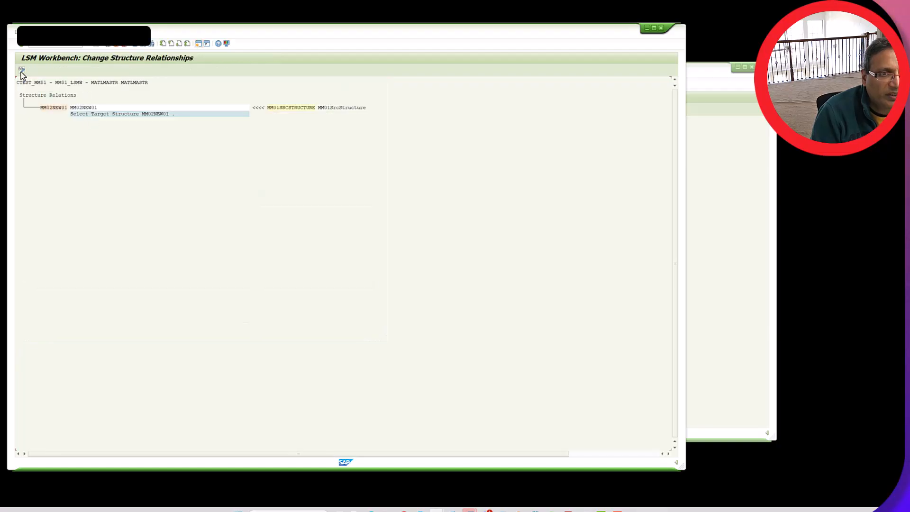
pyautogui.click(95, 44)
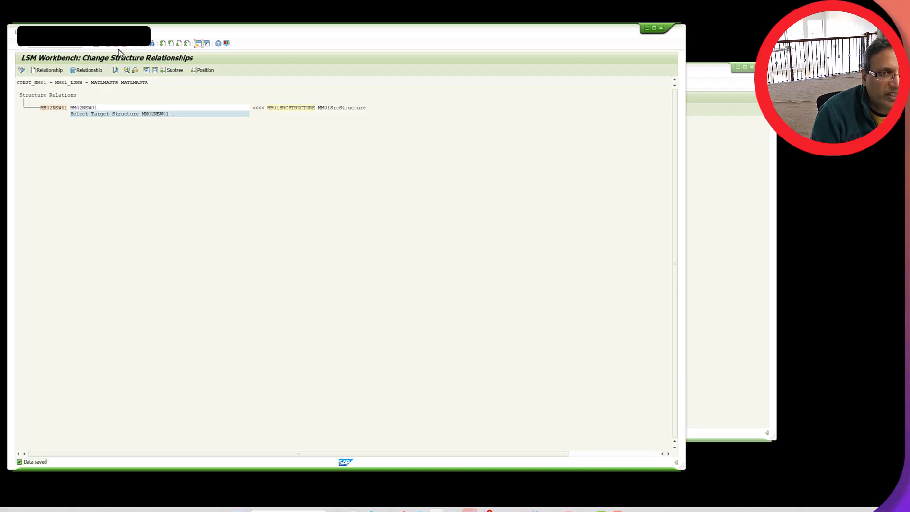
pyautogui.click(109, 47)
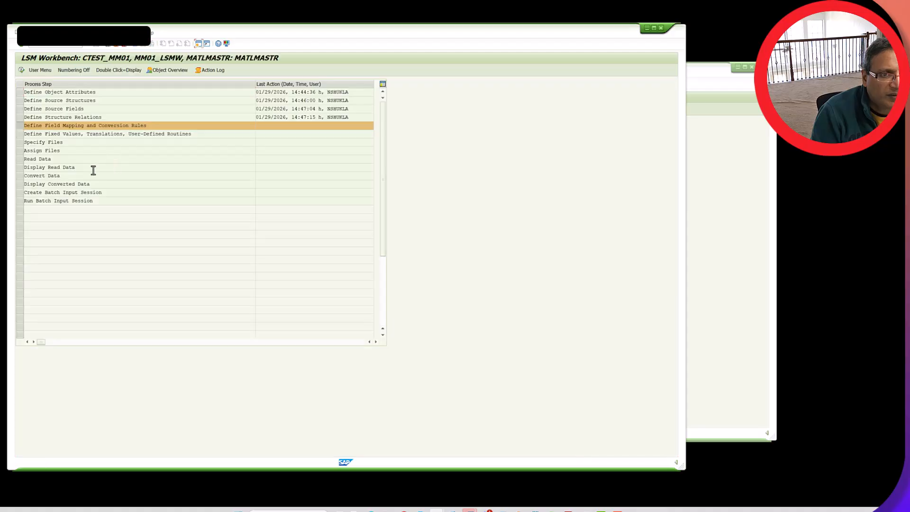
# Open the field mapping and conversion rules for changing and assign source field MATNR to the target field MATNR
pyautogui.doubleClick(76, 127)
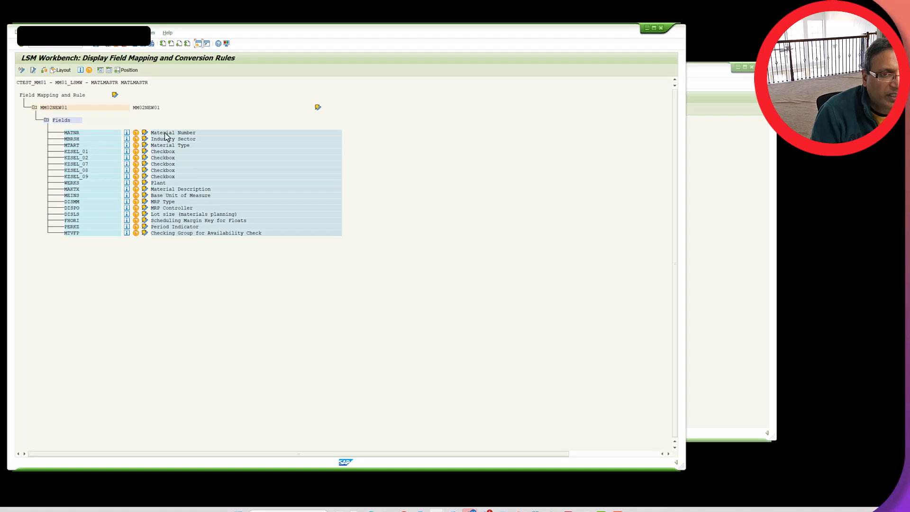
pyautogui.click(22, 71)
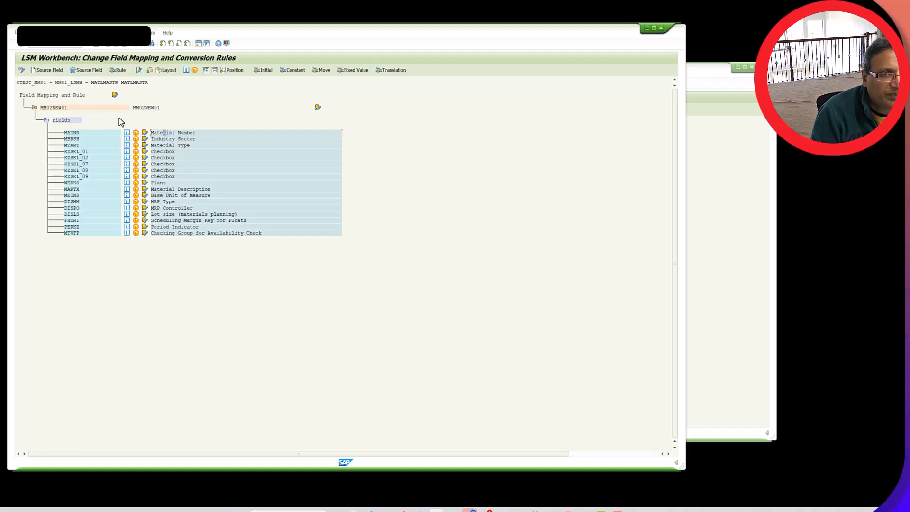
pyautogui.click(55, 71)
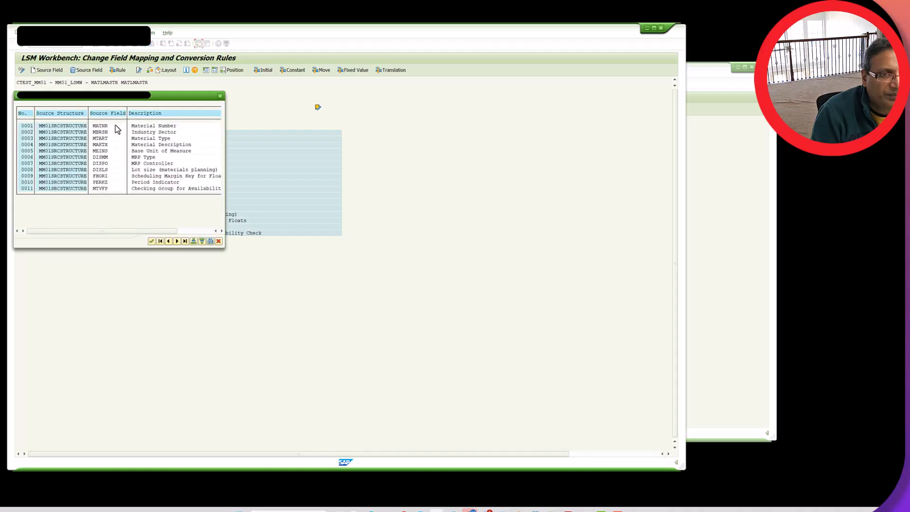
pyautogui.doubleClick(90, 126)
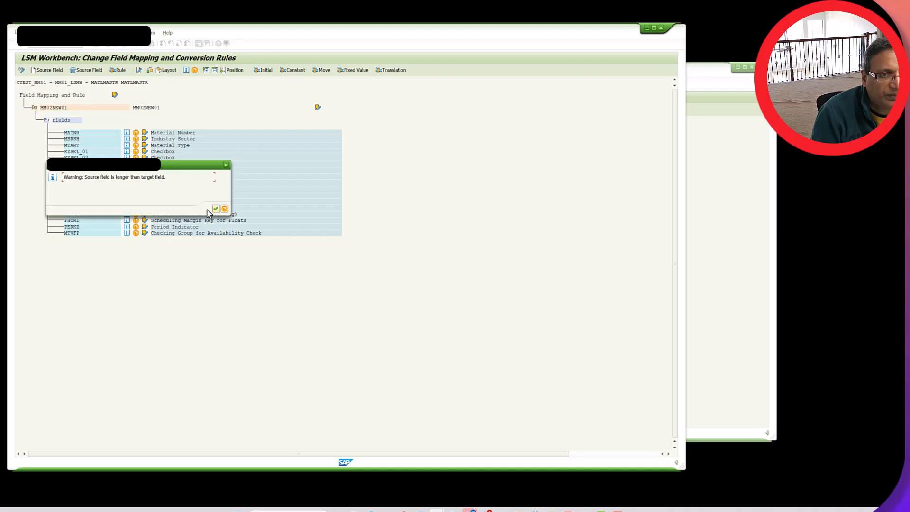
pyautogui.click(216, 209)
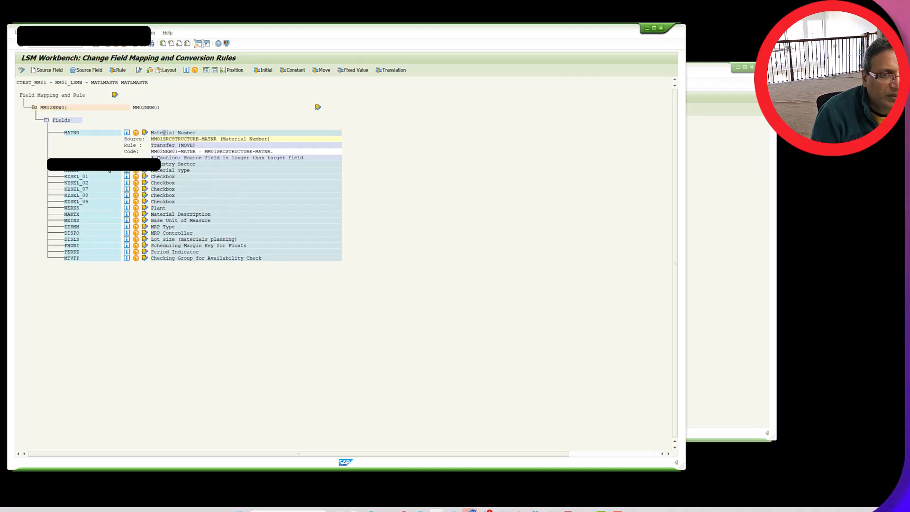
# Assign the source fields MBRSH and MTART of MM01SRCSTRUCTURE to the target fields of the same names
pyautogui.click(84, 70)
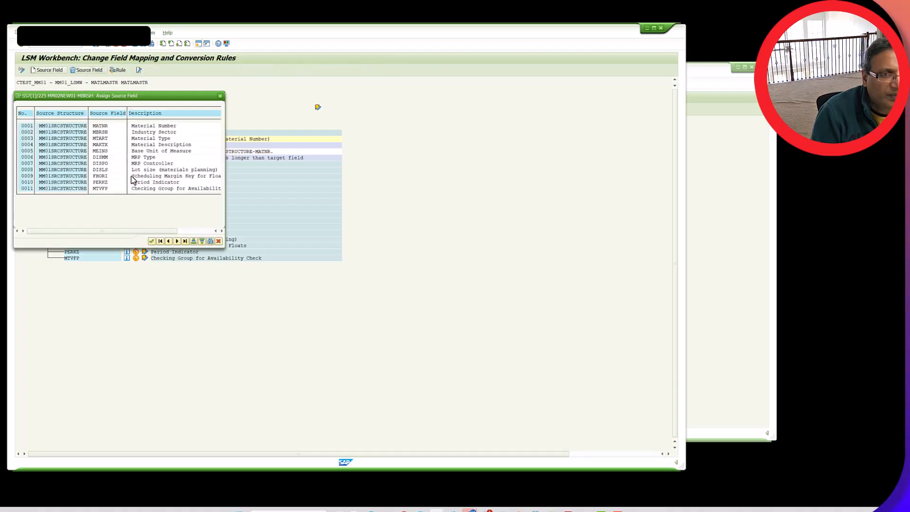
pyautogui.doubleClick(141, 133)
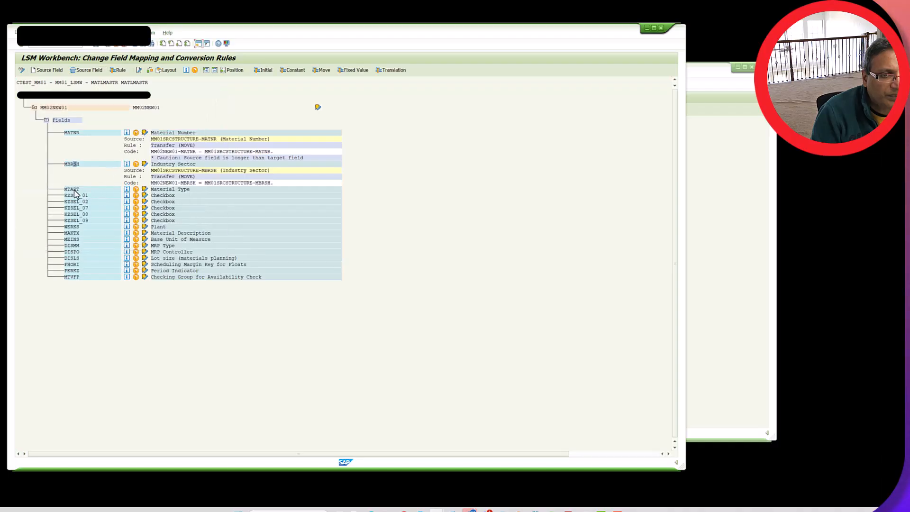
pyautogui.click(74, 190)
pyautogui.click(61, 72)
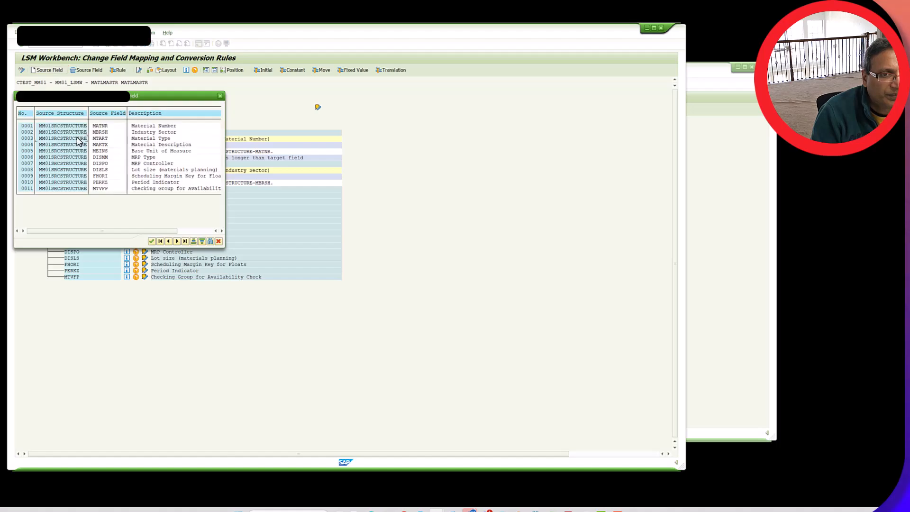
pyautogui.doubleClick(78, 141)
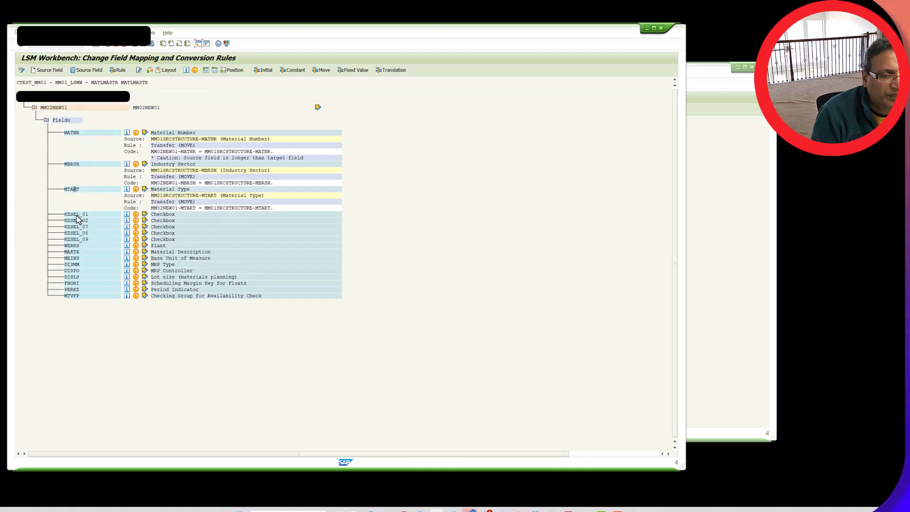
# Assign a Constant rule with the value X to the checkbox field KZSEL_01
pyautogui.click(78, 214)
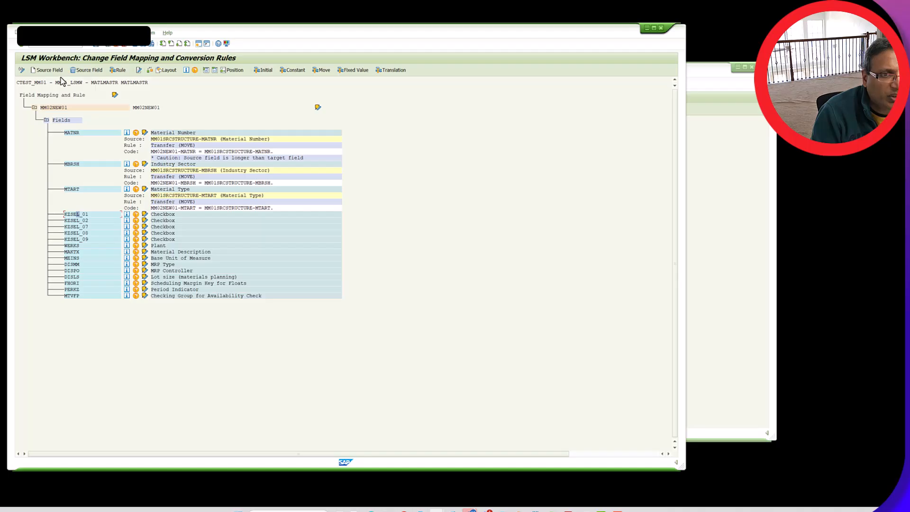
pyautogui.click(118, 70)
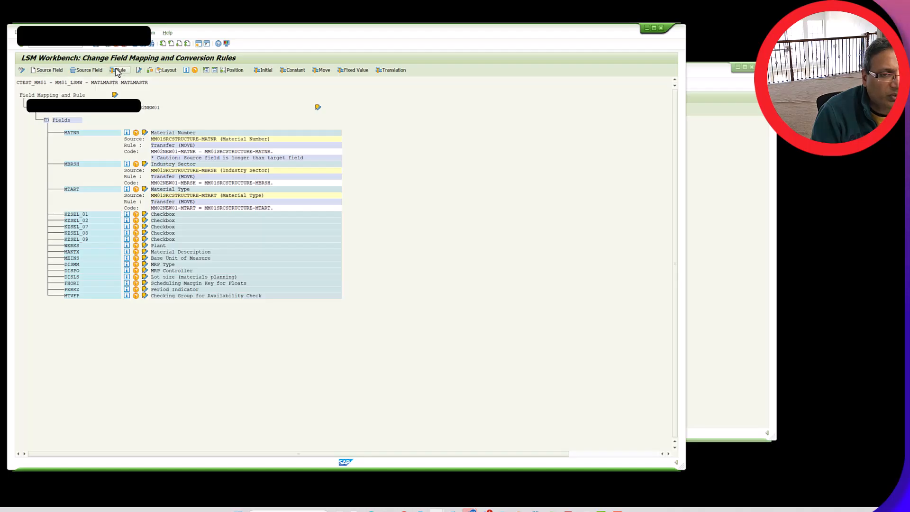
pyautogui.click(57, 130)
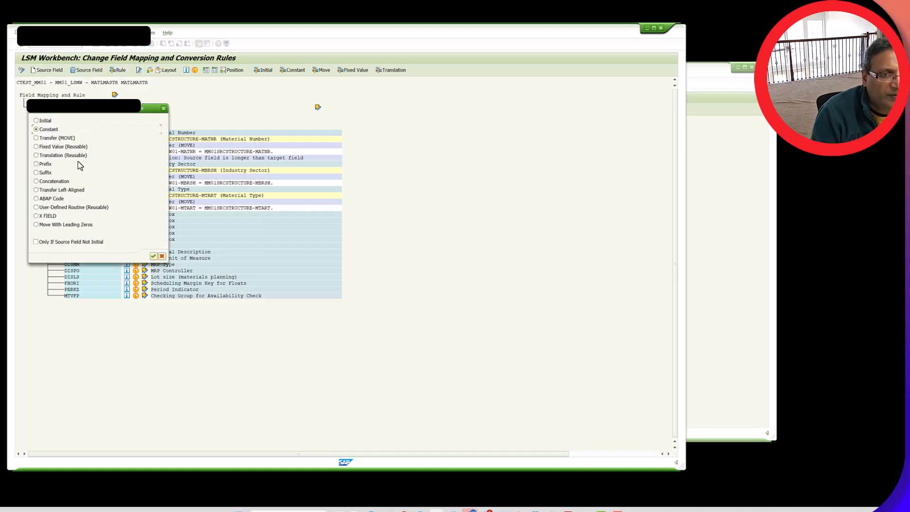
pyautogui.click(153, 257)
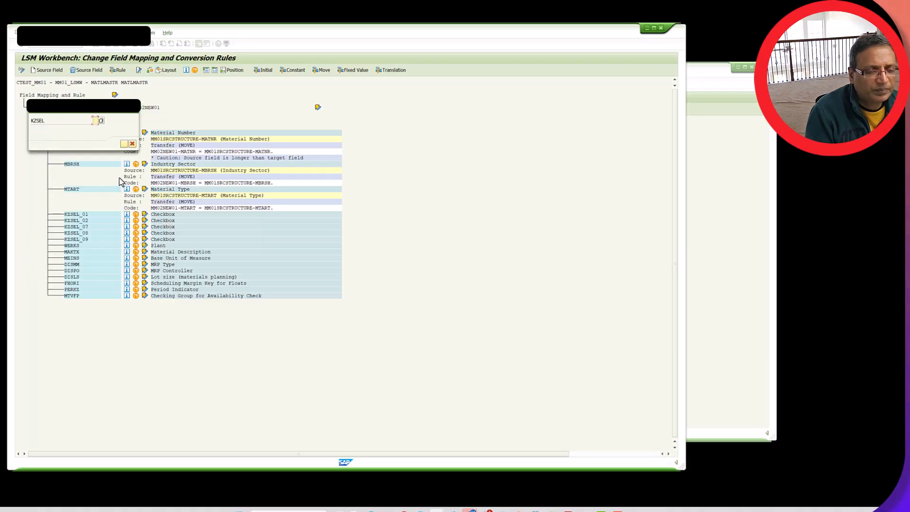
pyautogui.write('X')
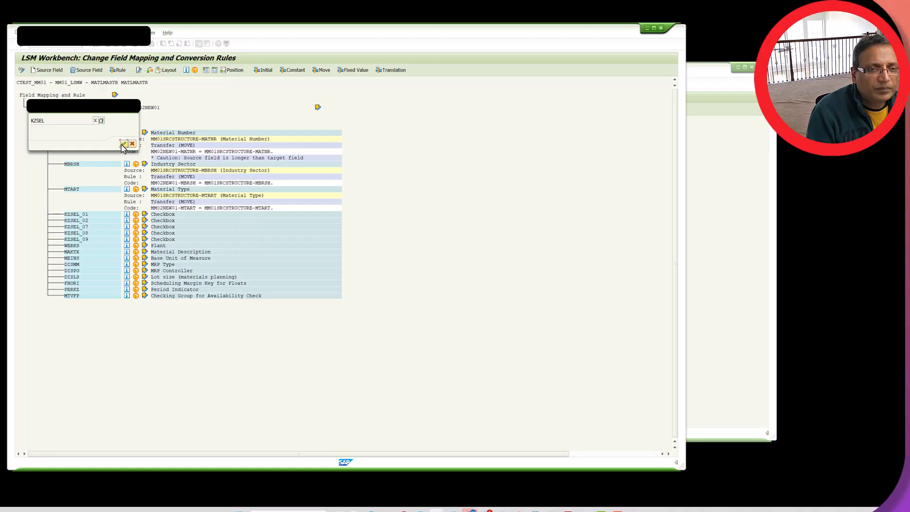
pyautogui.click(123, 145)
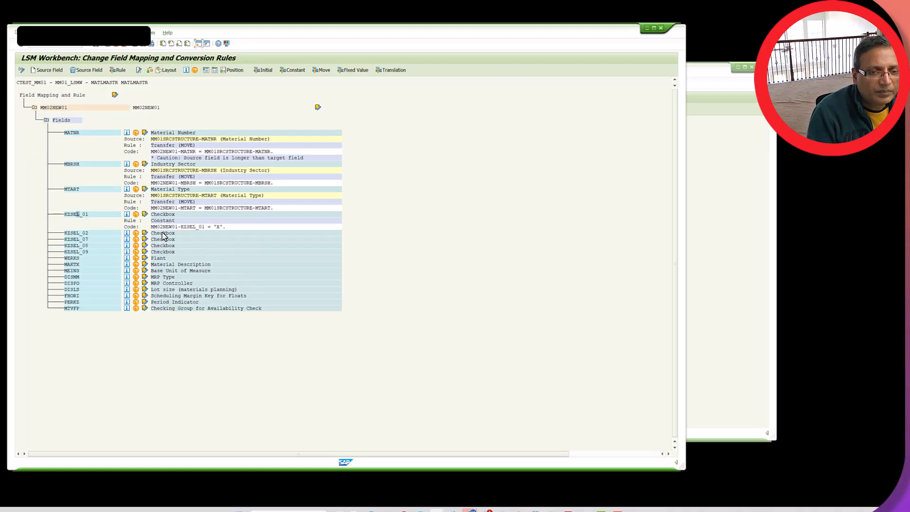
# Assign a Constant rule with the value X to the checkbox field KZSEL_02
pyautogui.click(56, 71)
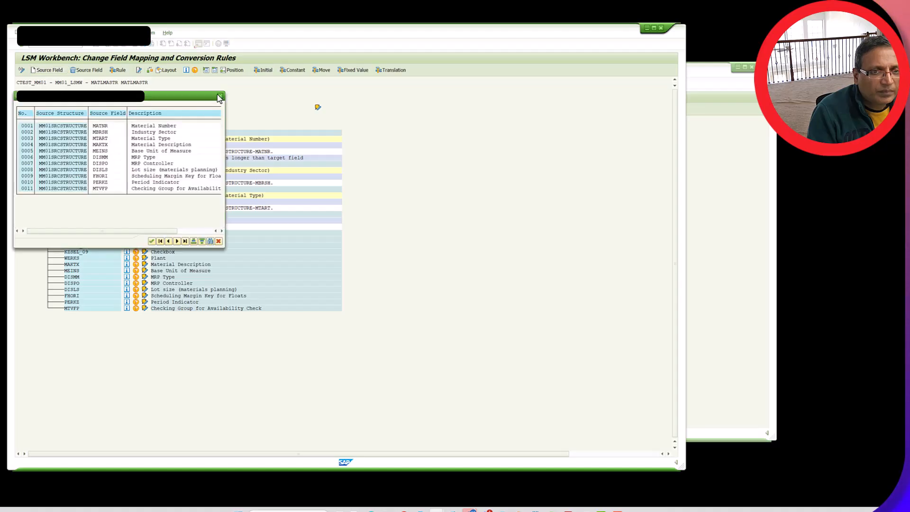
pyautogui.click(221, 96)
pyautogui.click(120, 71)
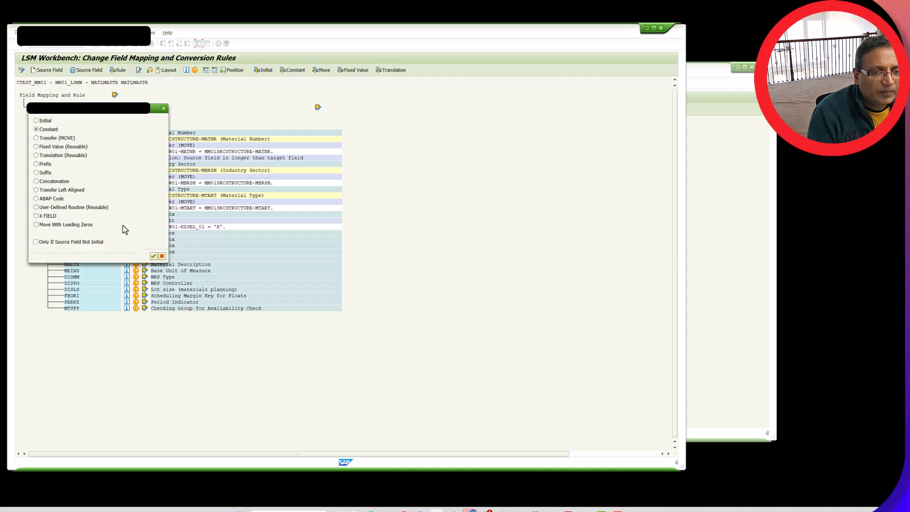
pyautogui.click(153, 256)
pyautogui.write('X')
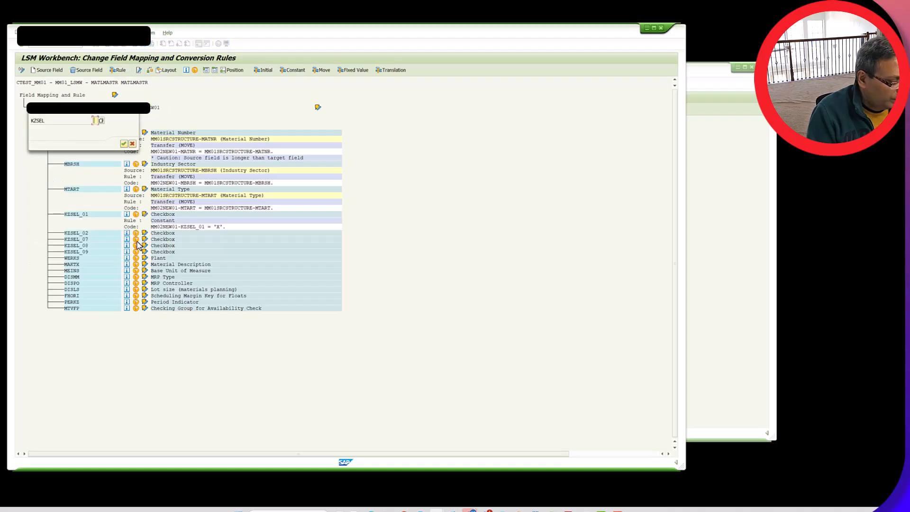
pyautogui.click(124, 144)
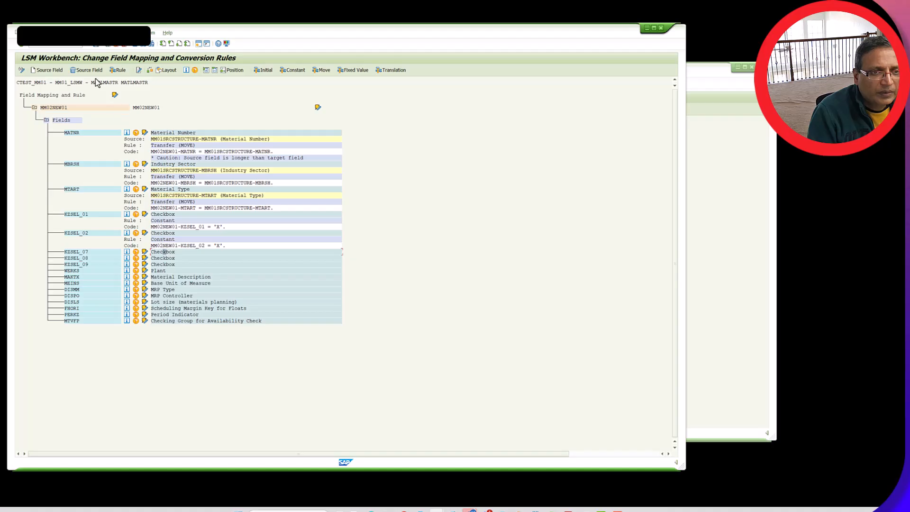
# Assign a Constant rule with the value X to the checkbox field KZSEL_07
pyautogui.click(50, 70)
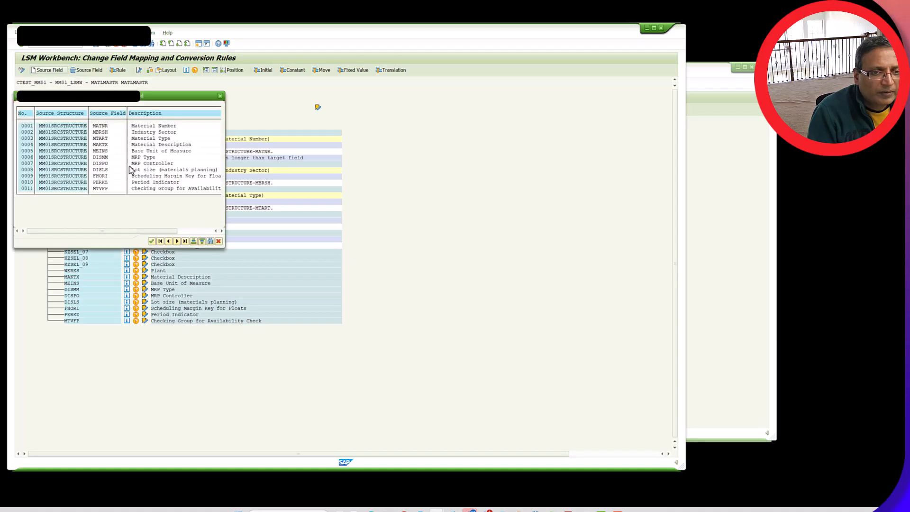
pyautogui.click(221, 97)
pyautogui.click(121, 71)
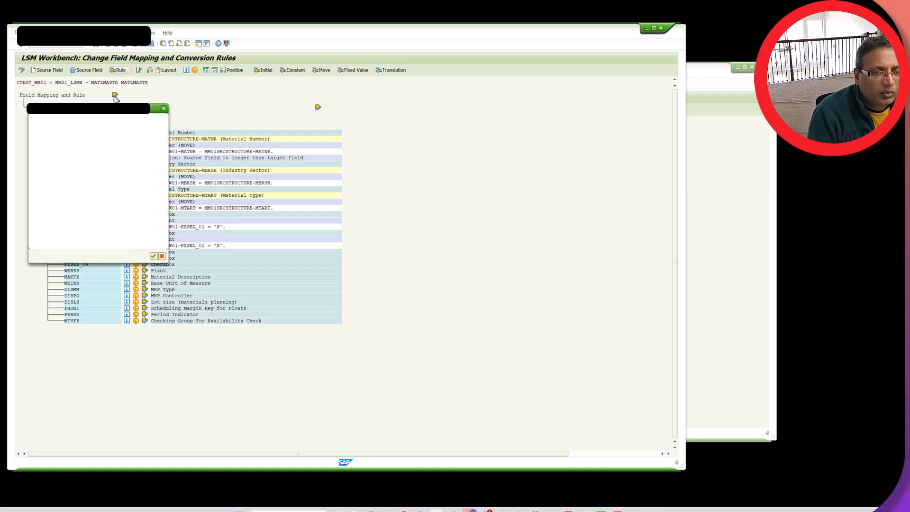
pyautogui.click(153, 256)
pyautogui.write('X')
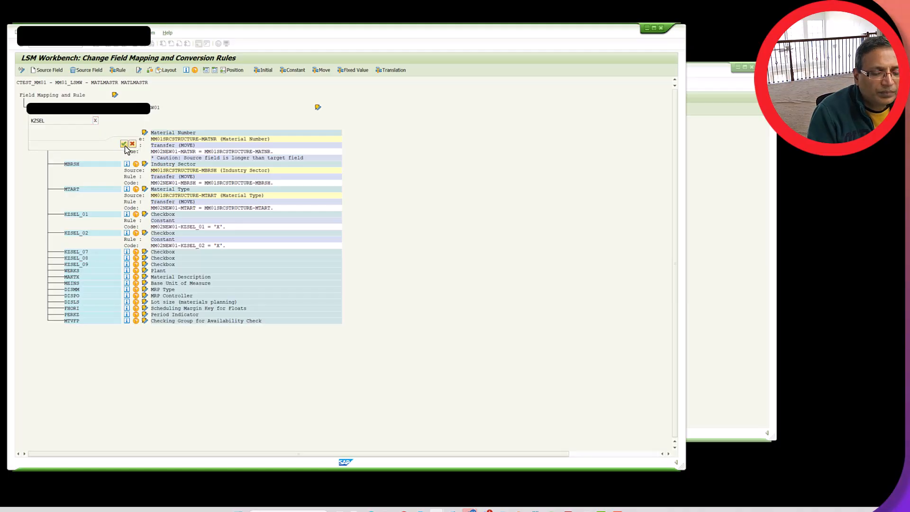
pyautogui.click(123, 144)
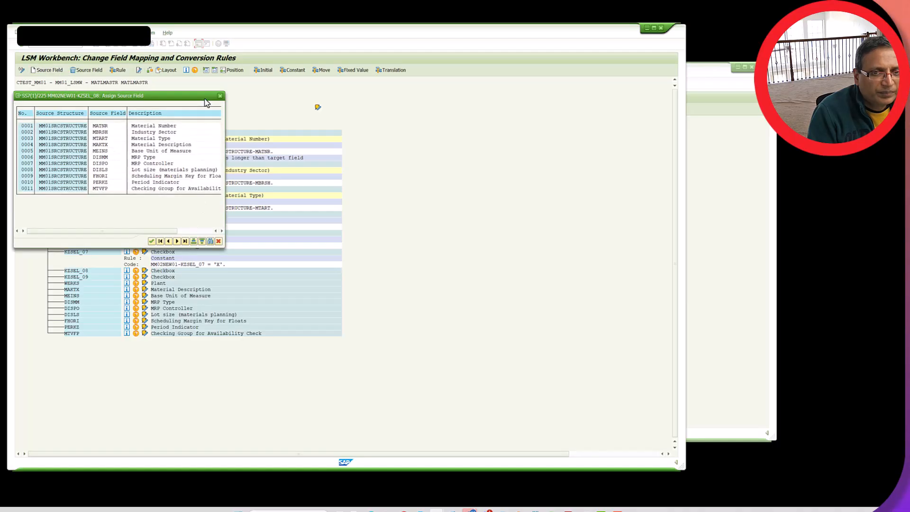
# Assign a Constant rule with the value X to the checkbox field KZSEL_08
pyautogui.click(220, 96)
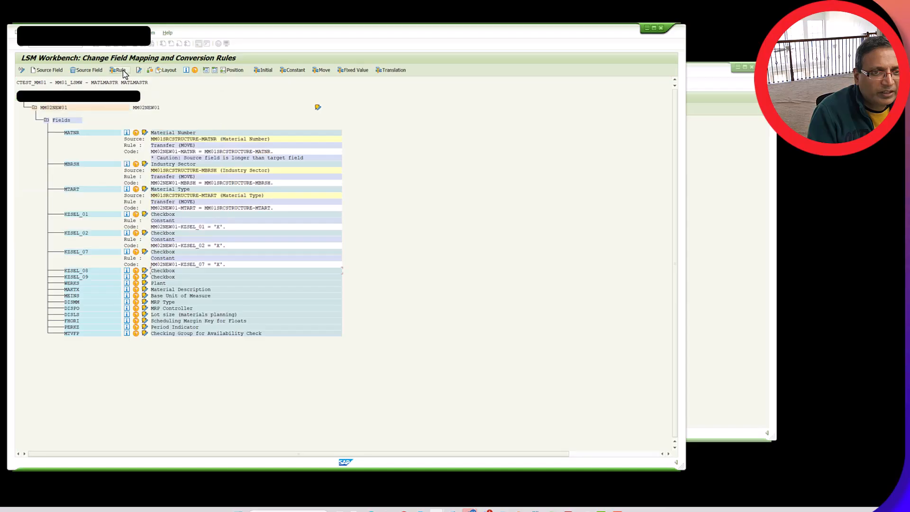
pyautogui.click(121, 70)
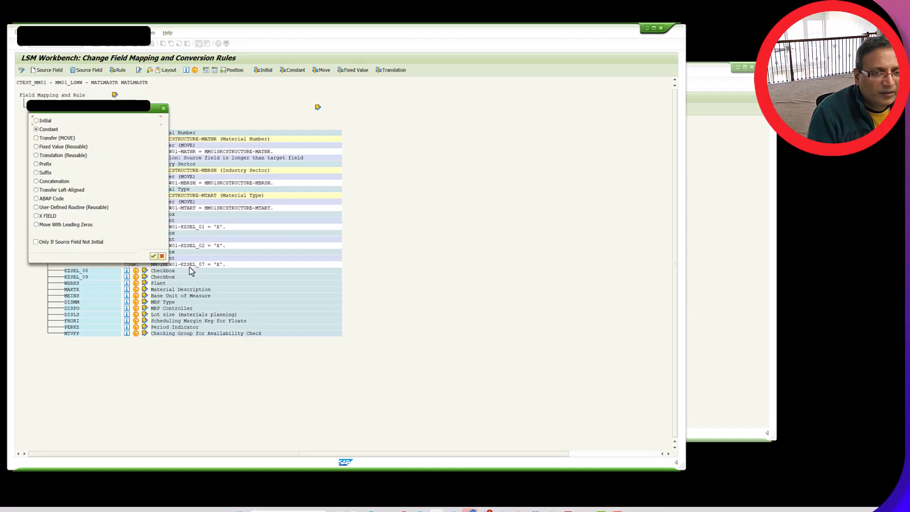
pyautogui.click(155, 257)
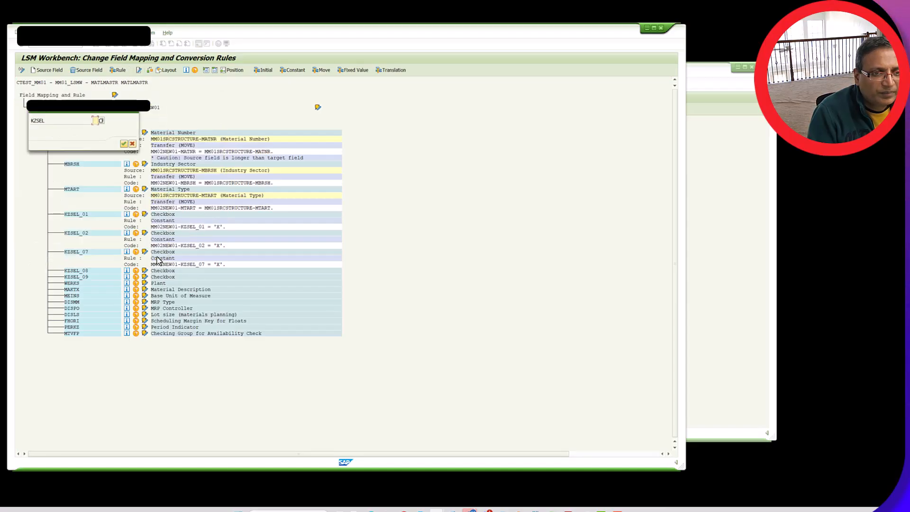
pyautogui.write('X')
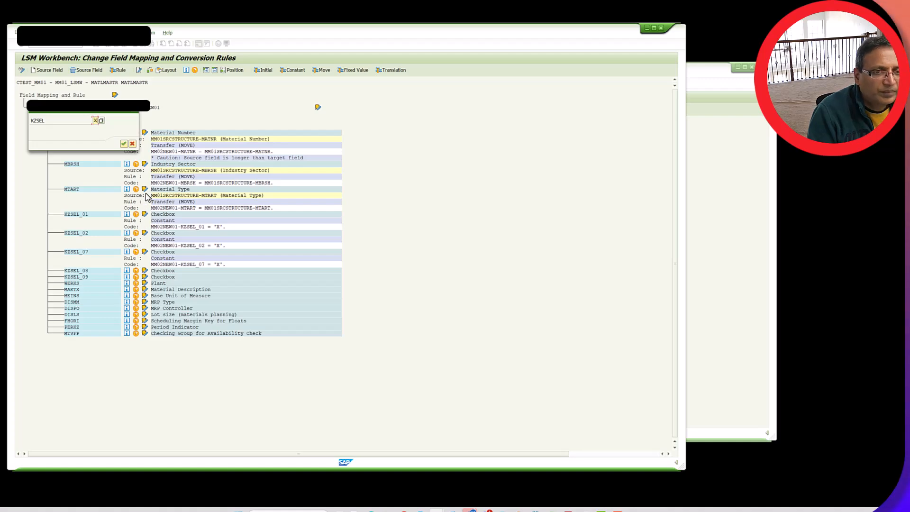
pyautogui.click(124, 144)
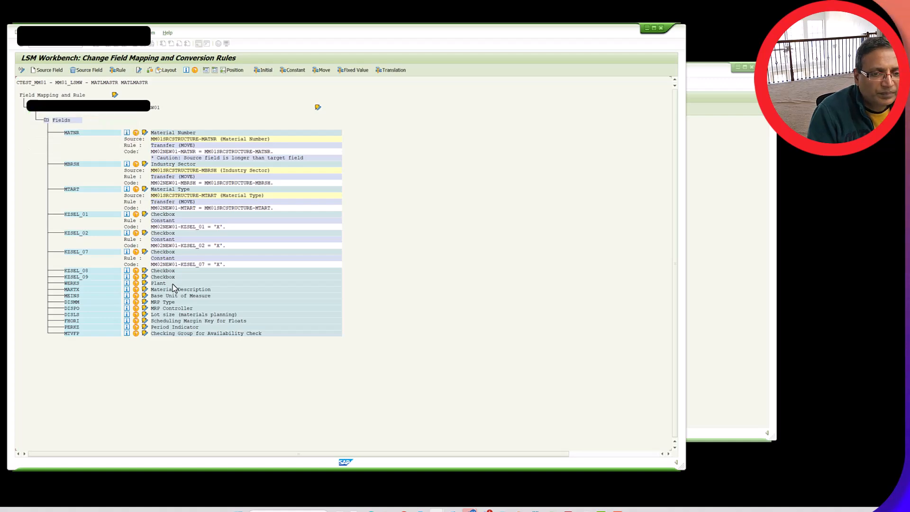
# Assign a Constant rule with the value X to the checkbox field KZSEL_09
pyautogui.click(60, 73)
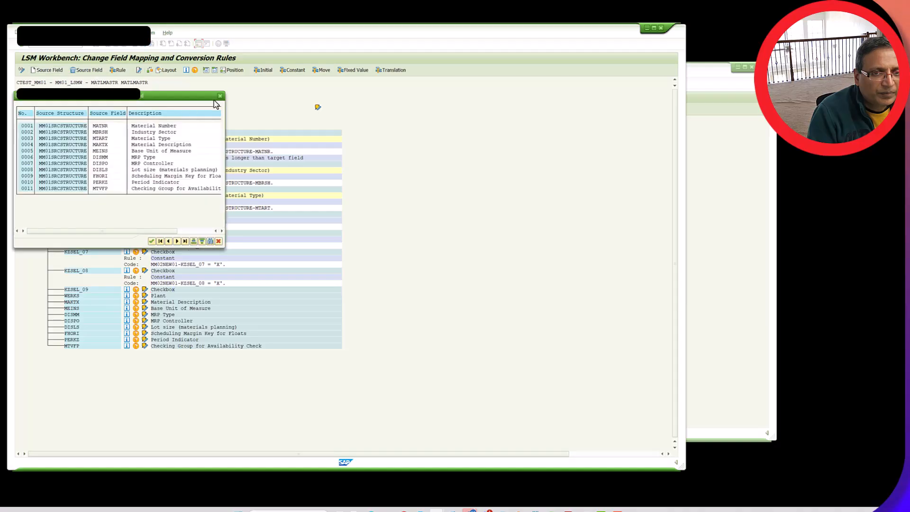
pyautogui.click(220, 96)
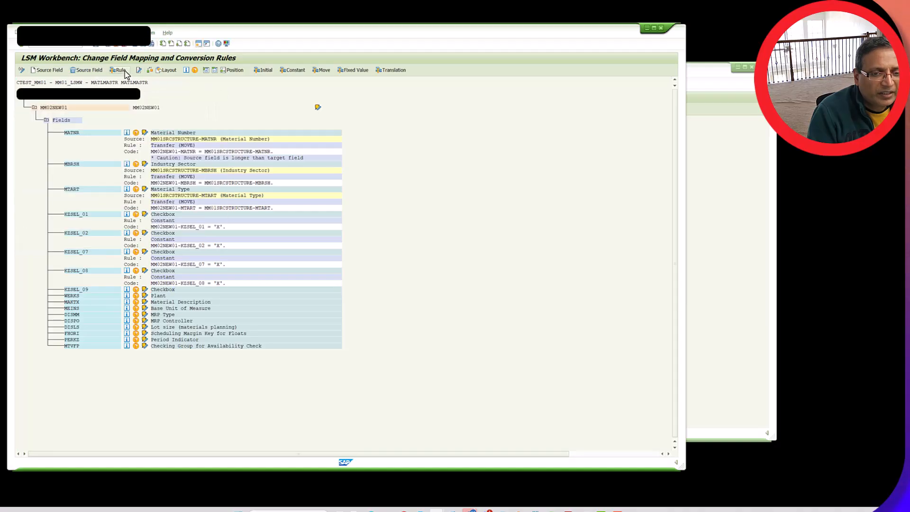
pyautogui.click(125, 70)
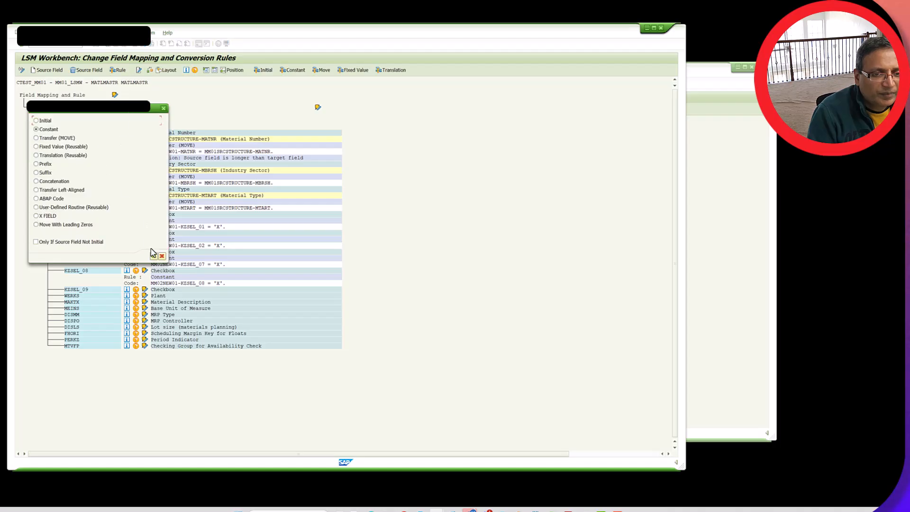
pyautogui.click(154, 256)
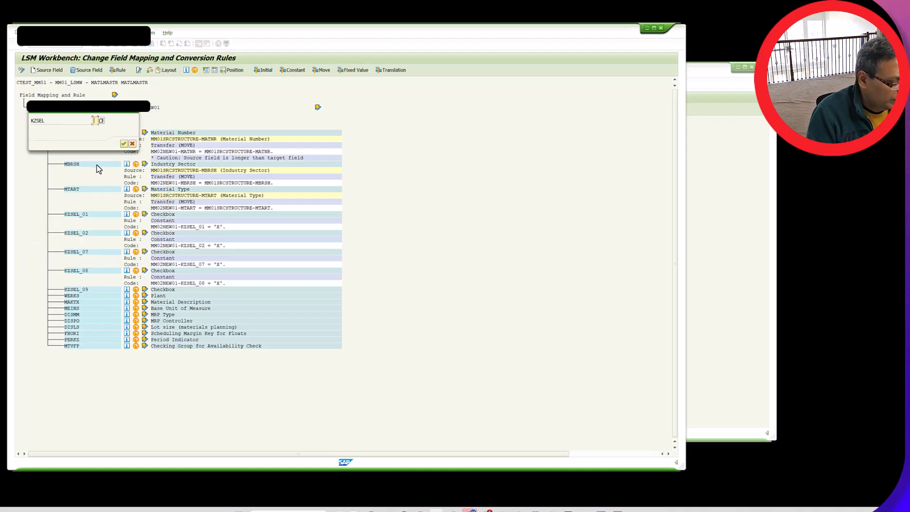
pyautogui.write('X')
pyautogui.click(124, 143)
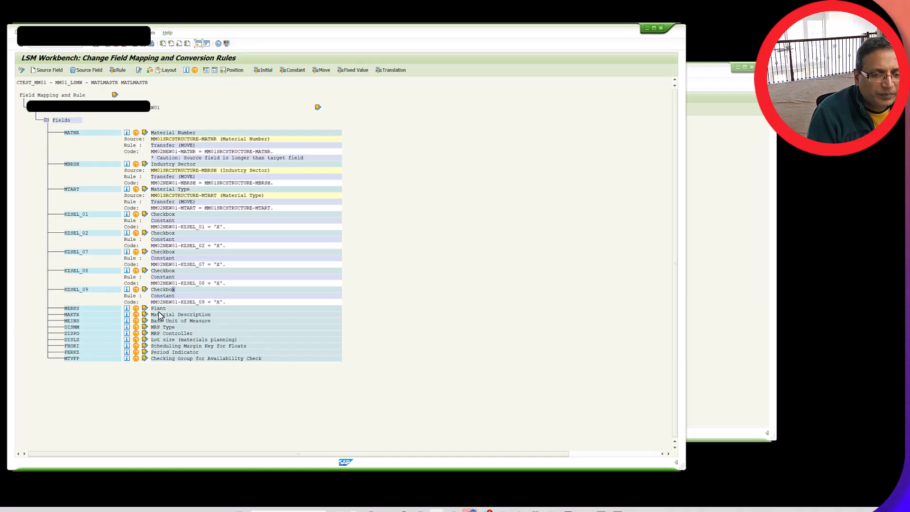
# Assign a Constant rule with the value 8000 to the Plant field WERKS
pyautogui.click(159, 309)
pyautogui.click(80, 71)
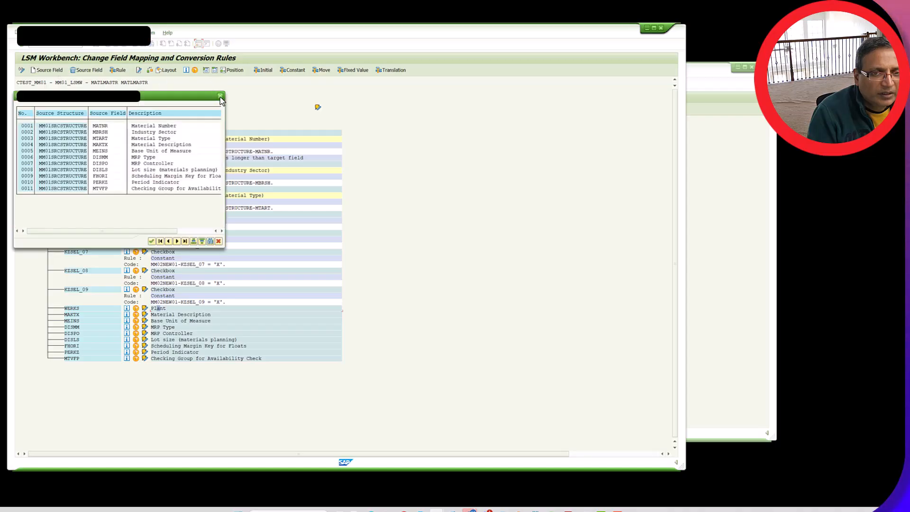
pyautogui.click(220, 95)
pyautogui.click(120, 71)
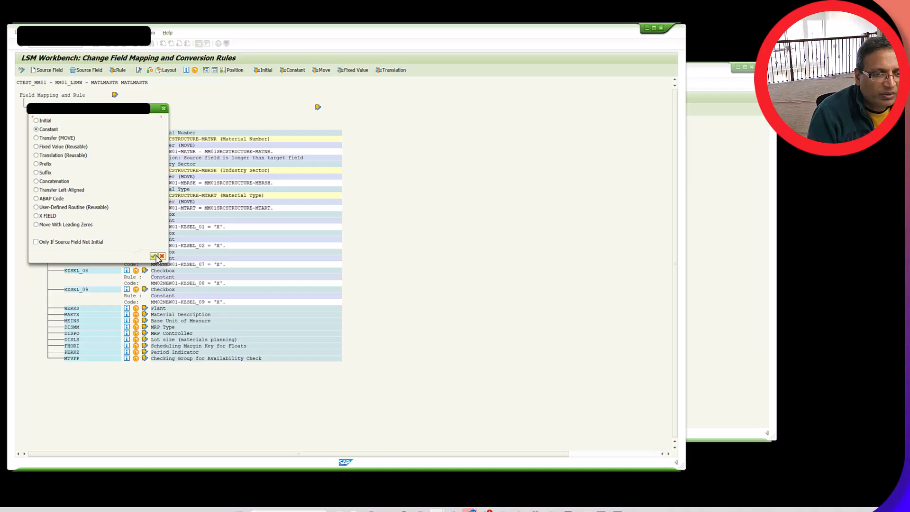
pyautogui.click(154, 256)
pyautogui.write('80')
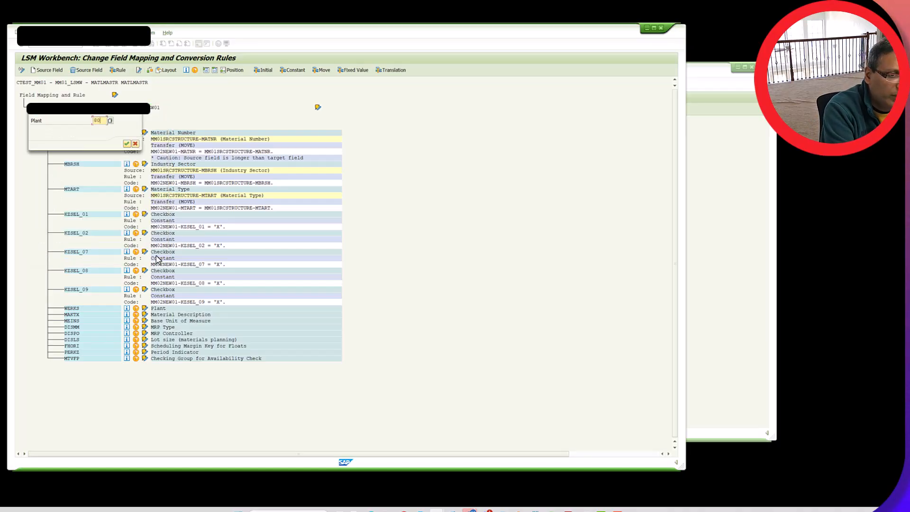
pyautogui.write('00')
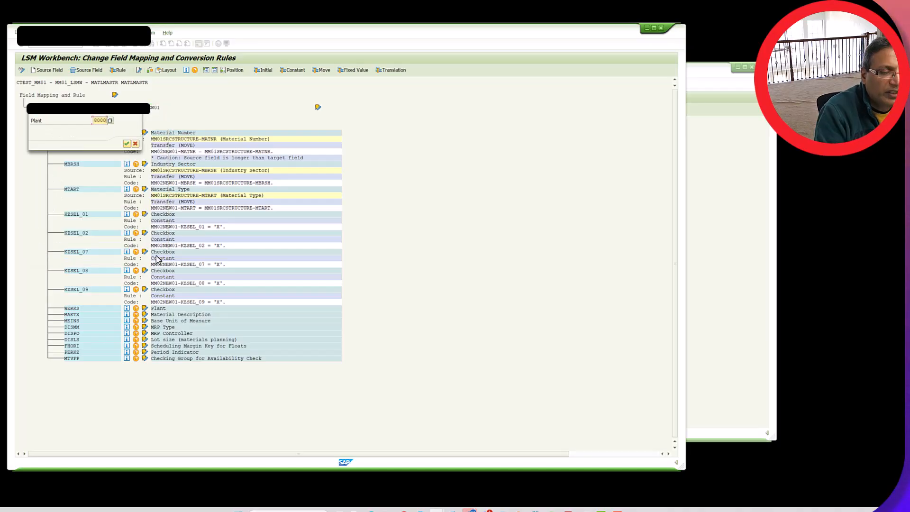
pyautogui.click(128, 144)
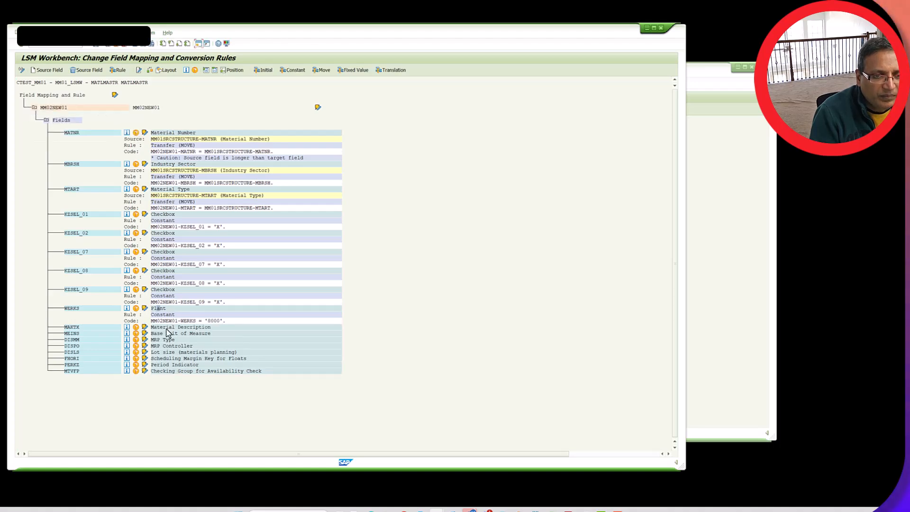
# Map the Material Description field MAKTX to the source field MAKTX of MM01SRCSTRUCTURE
pyautogui.click(167, 327)
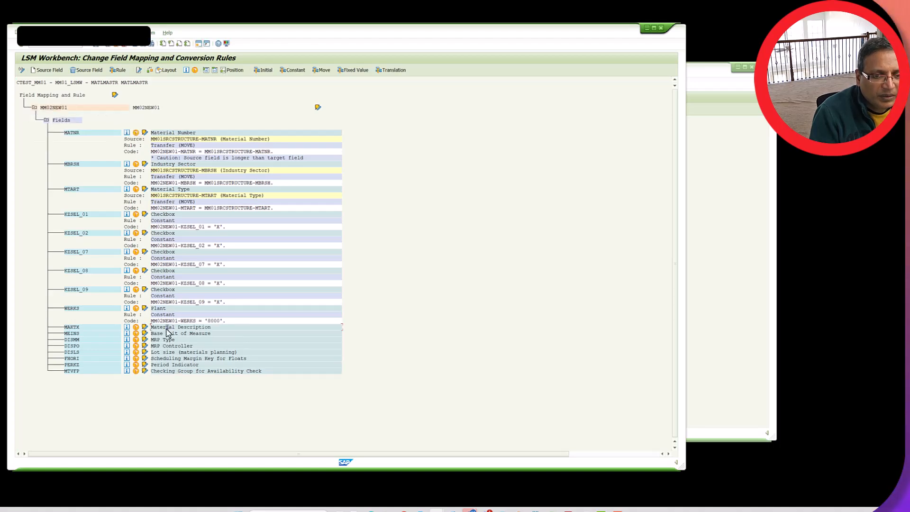
pyautogui.click(50, 73)
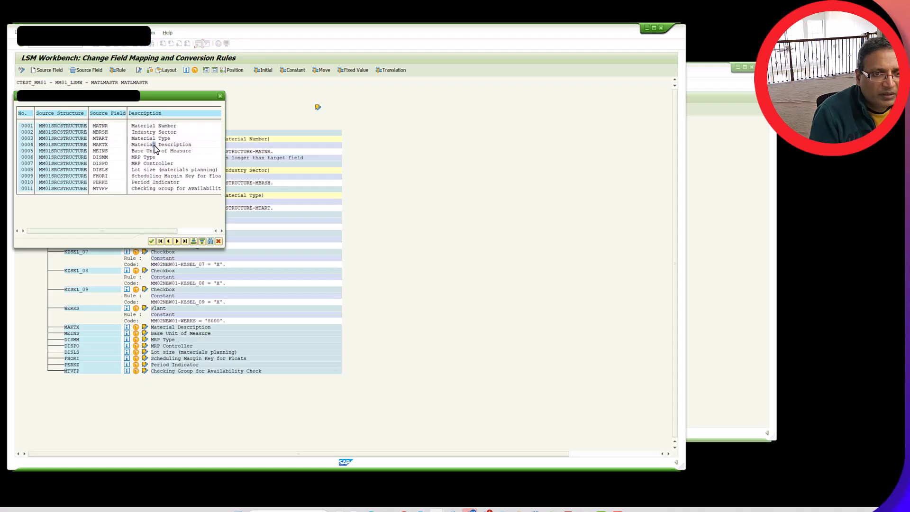
pyautogui.doubleClick(154, 145)
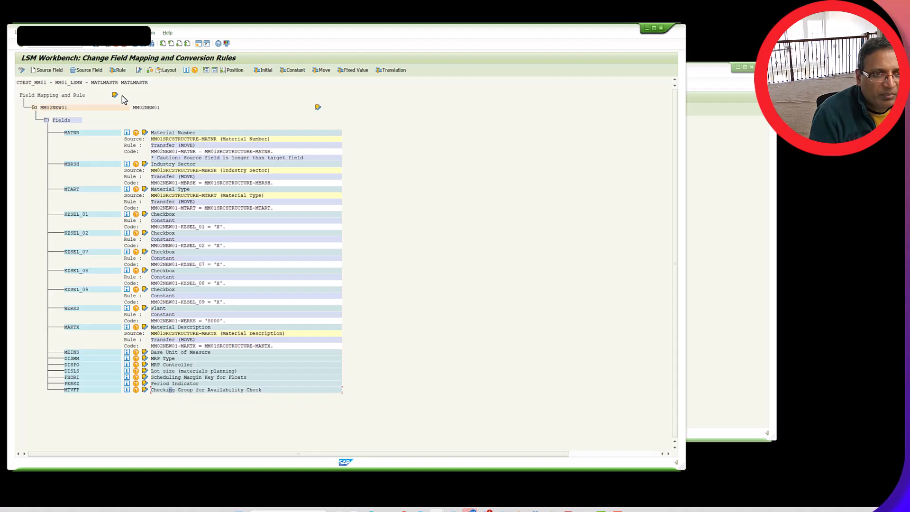
# Map the target fields MTVFP (Checking Group for Availability Check) and PERKZ (Period Indicator) to their matching source fields
pyautogui.click(59, 72)
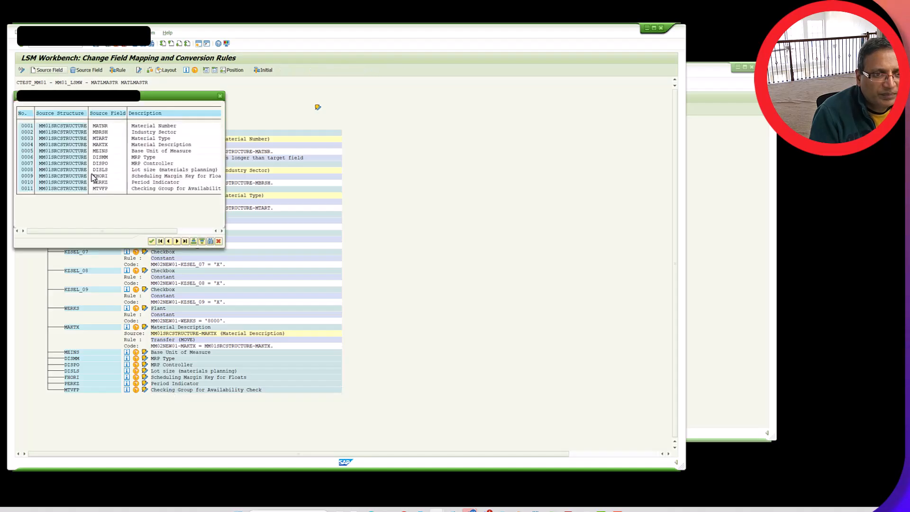
pyautogui.doubleClick(169, 187)
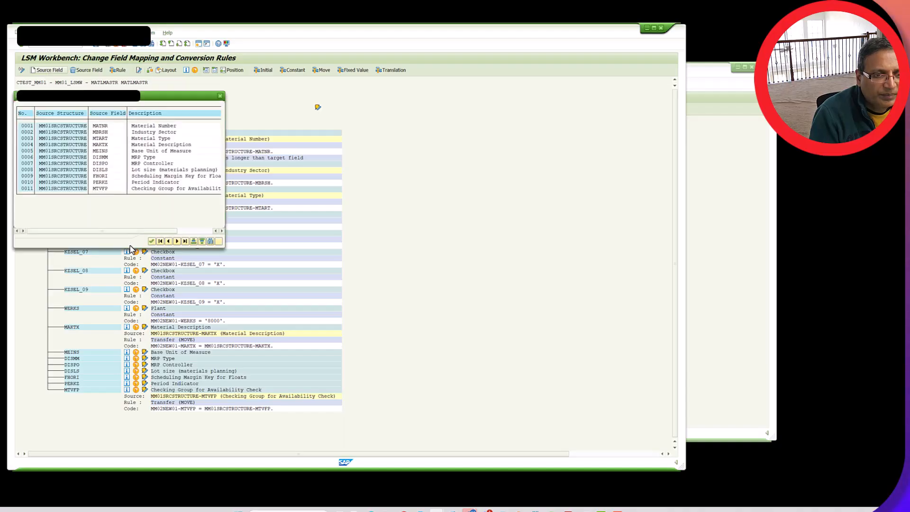
pyautogui.doubleClick(159, 186)
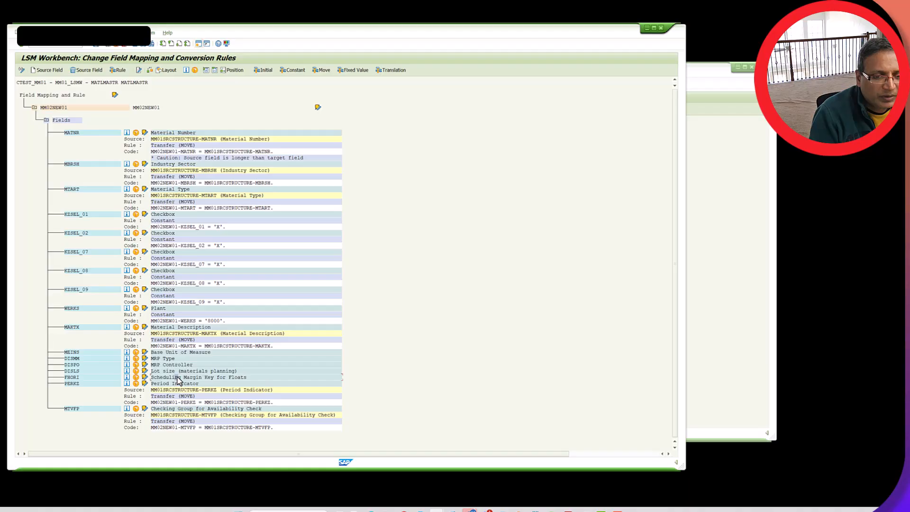
# Map the target fields FHORI (Scheduling Margin Key for Floats) and DISLS (Lot size) to their matching source fields
pyautogui.click(57, 71)
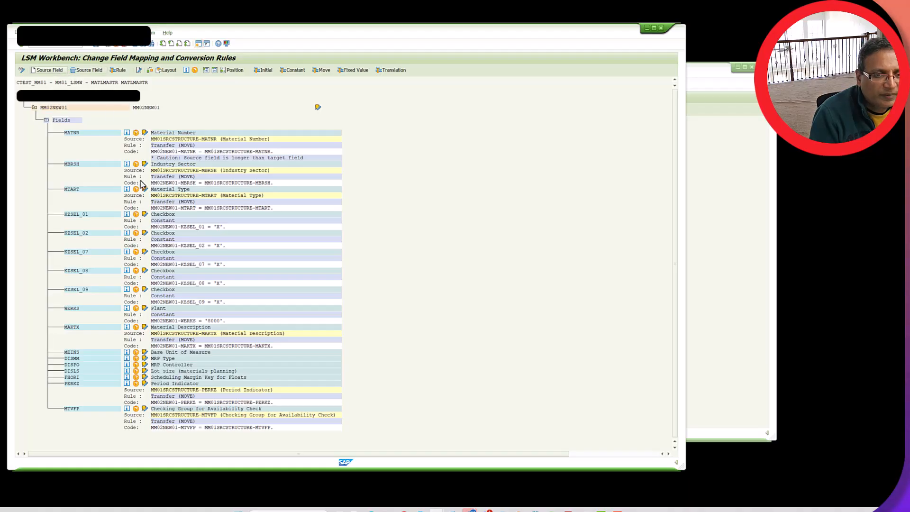
pyautogui.doubleClick(157, 176)
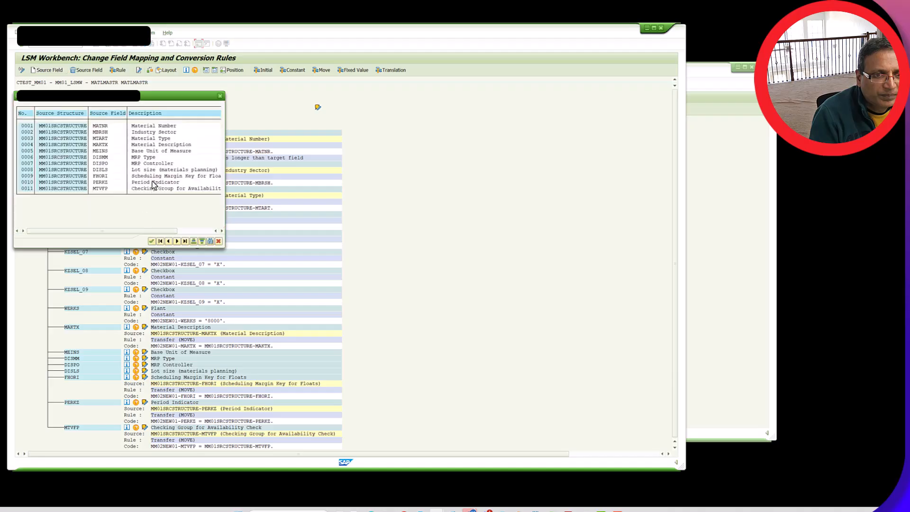
pyautogui.doubleClick(151, 169)
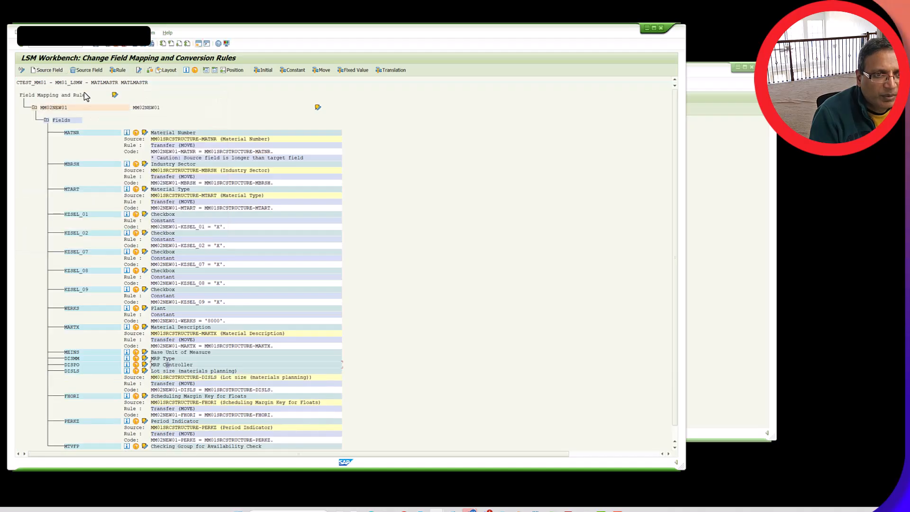
# Map the target fields DISPO (MRP Controller) and DISMM (MRP Type) to their matching source fields
pyautogui.click(52, 70)
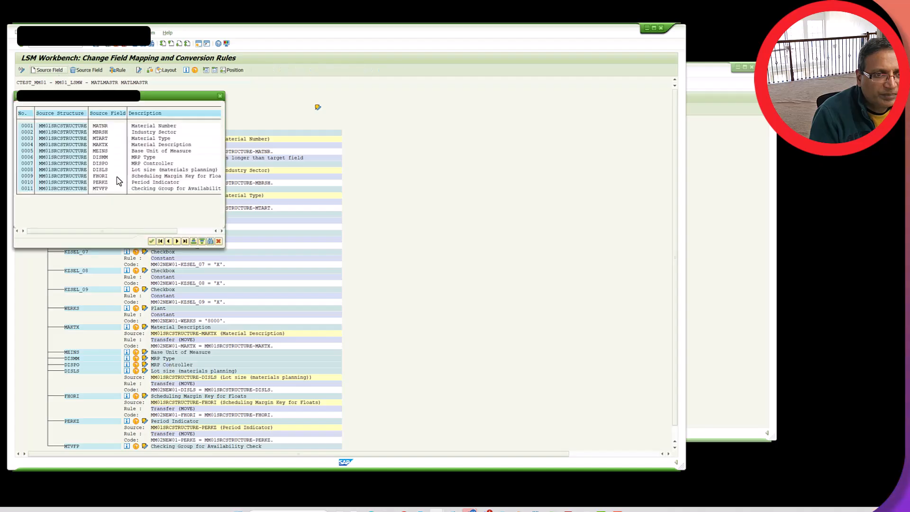
pyautogui.doubleClick(146, 164)
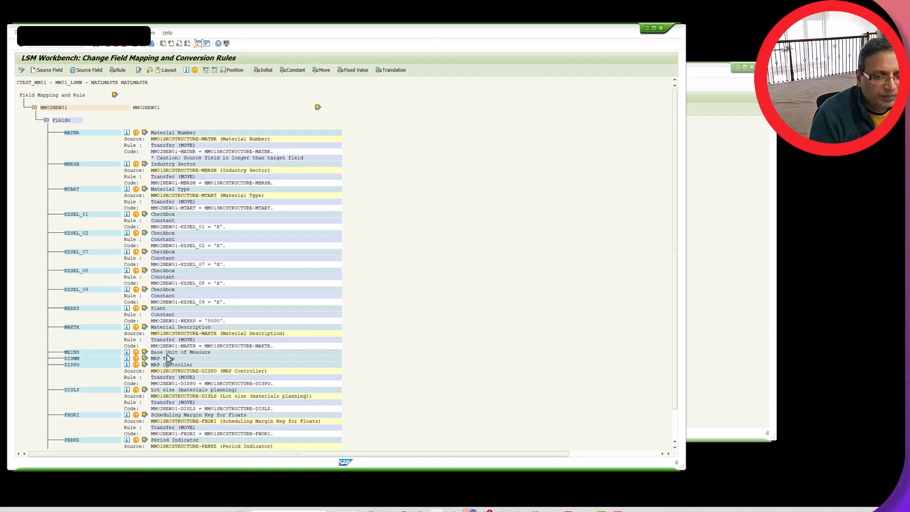
pyautogui.click(58, 71)
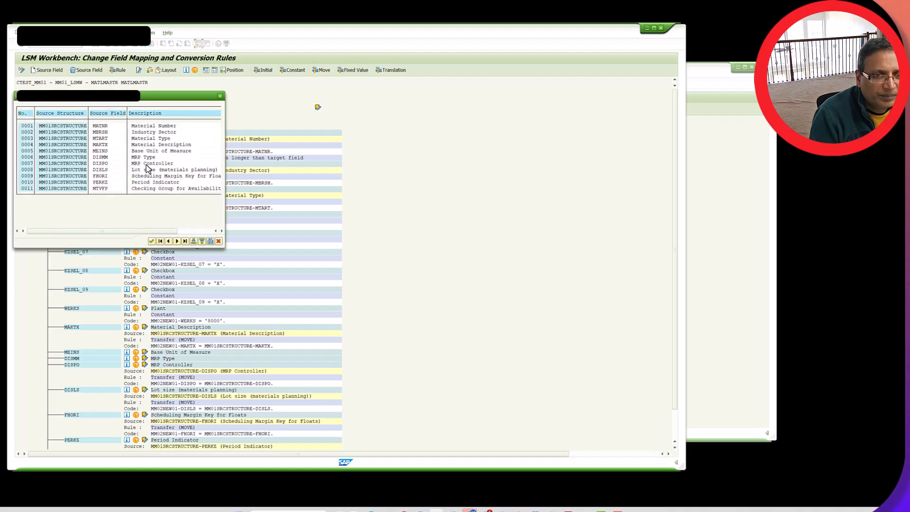
pyautogui.doubleClick(148, 158)
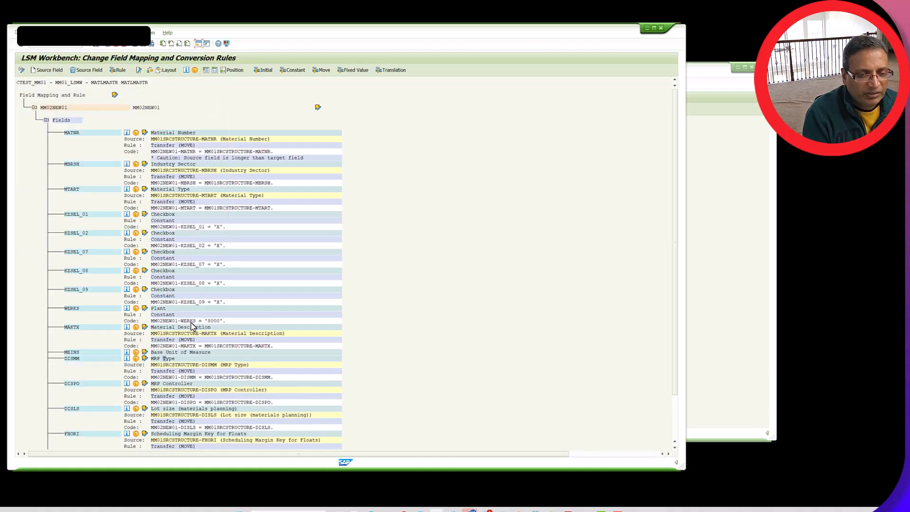
# Map the Base Unit of Measure field MEINS to the source field MEINS of MM01SRCSTRUCTURE
pyautogui.click(183, 351)
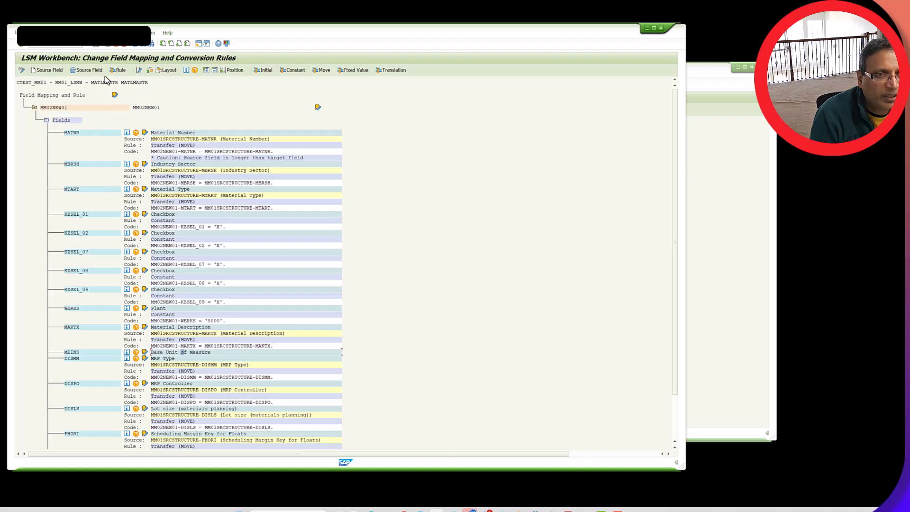
pyautogui.click(57, 71)
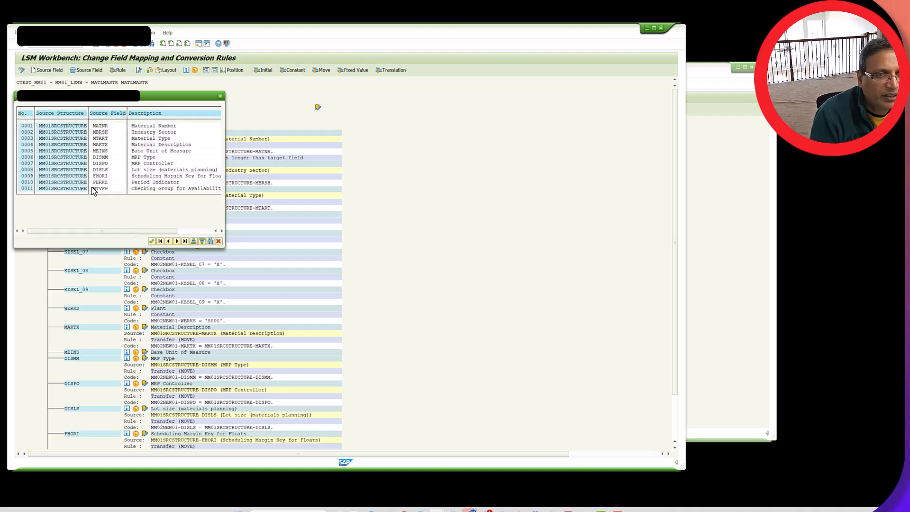
pyautogui.doubleClick(162, 151)
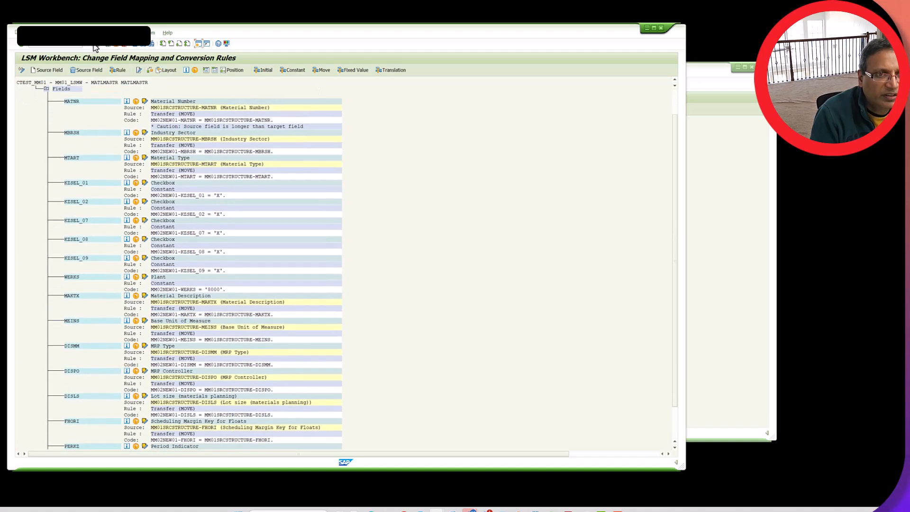
# Save the field mapping and check the Define Fixed Values, Translations, User-Defined Routines process step, returning to the process list
pyautogui.click(95, 48)
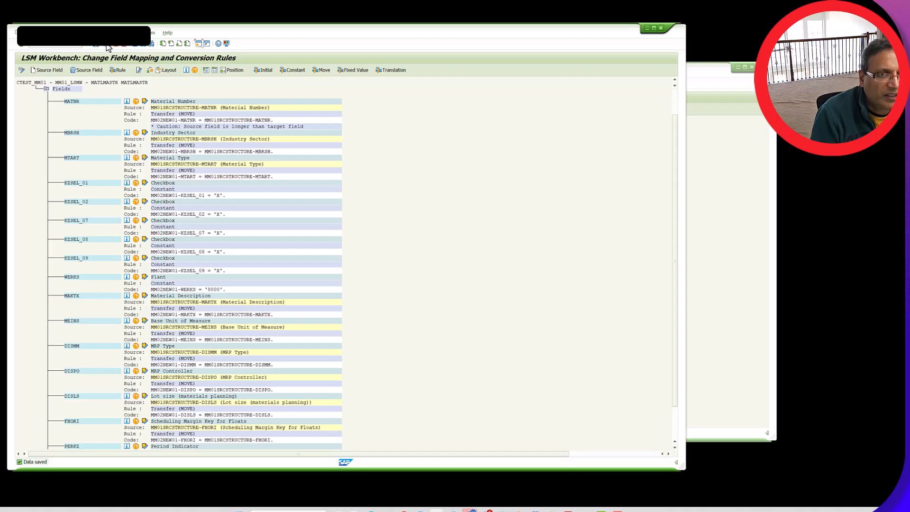
pyautogui.click(107, 46)
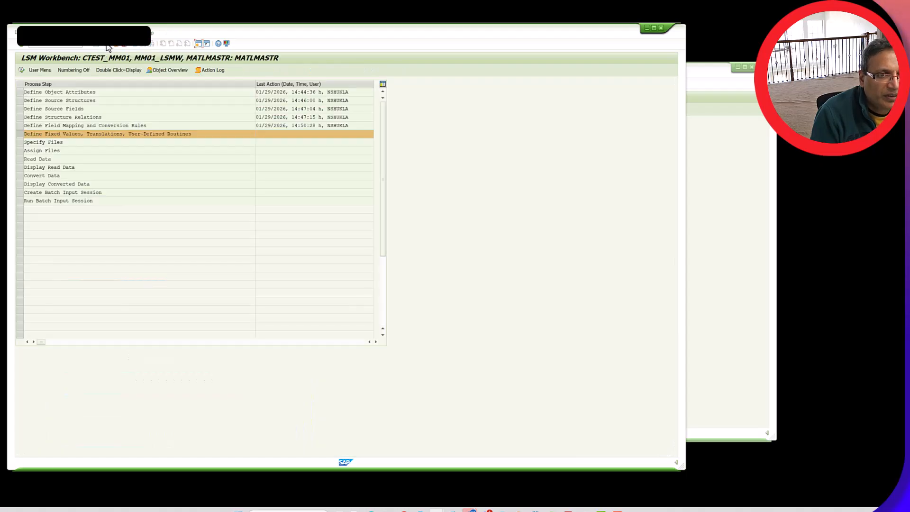
pyautogui.doubleClick(69, 136)
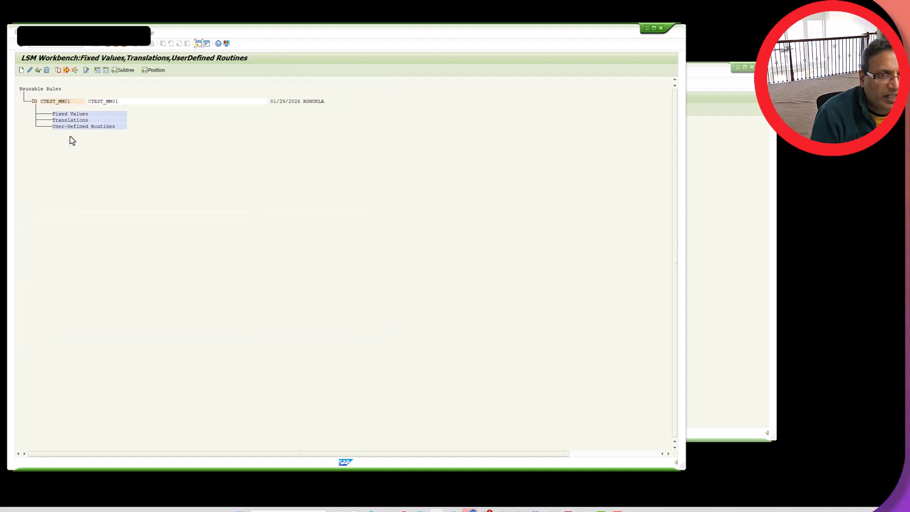
pyautogui.click(108, 45)
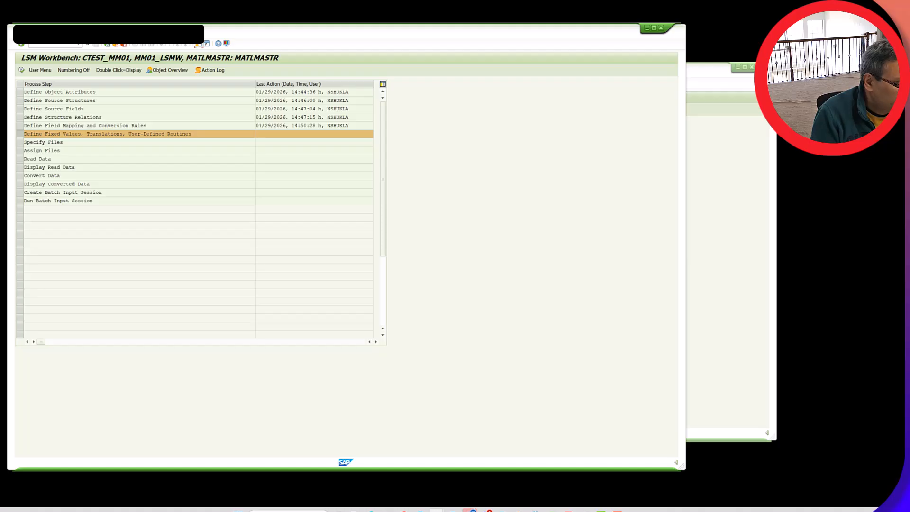
# In Excel, copy the field list A1:D17 from MM01-Struct-01 and paste it transposed at A1 of the blank workbook
pyautogui.hotkey('alt', 'Tab')
pyautogui.click(293, 232)
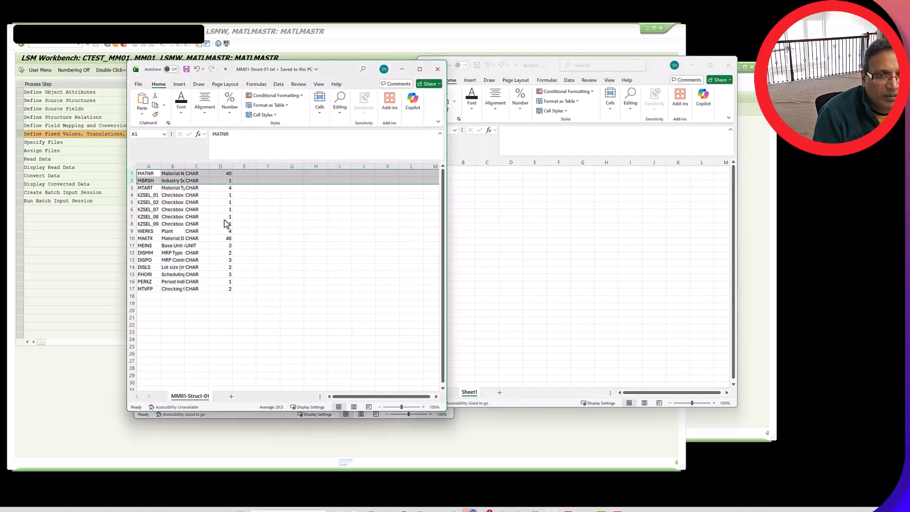
pyautogui.click(148, 174)
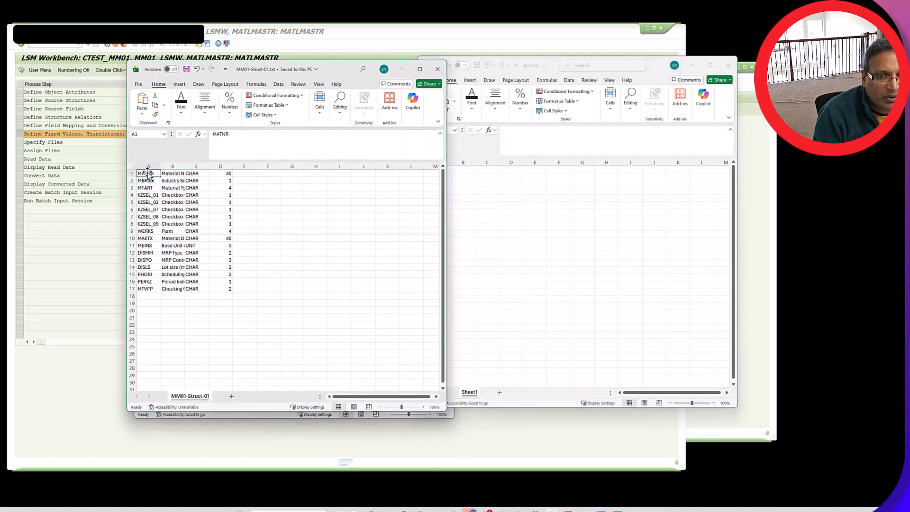
pyautogui.moveTo(148, 174); pyautogui.dragTo(219, 290)
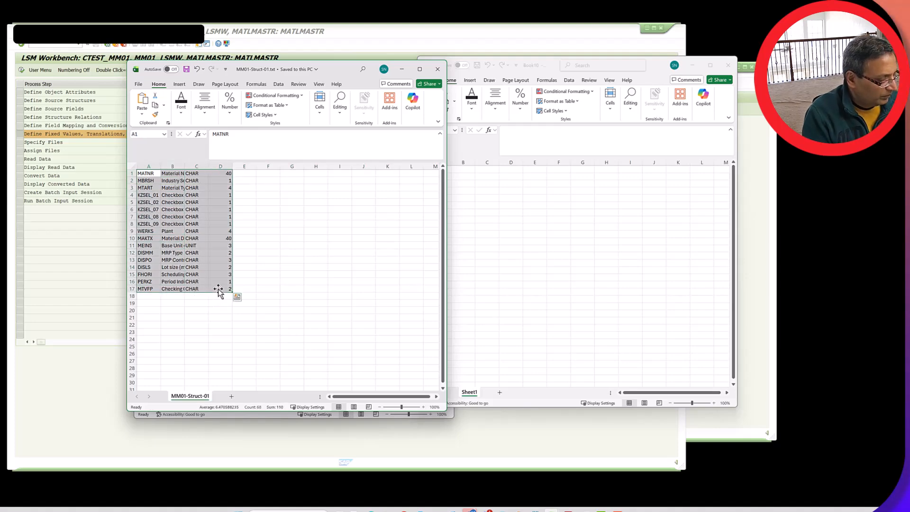
pyautogui.hotkey('ctrl', 'c')
pyautogui.click(432, 173)
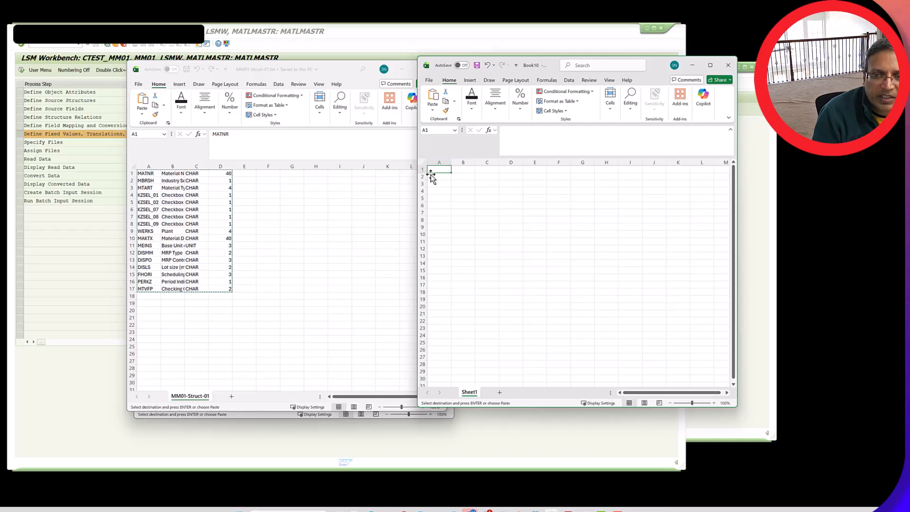
pyautogui.click(433, 112)
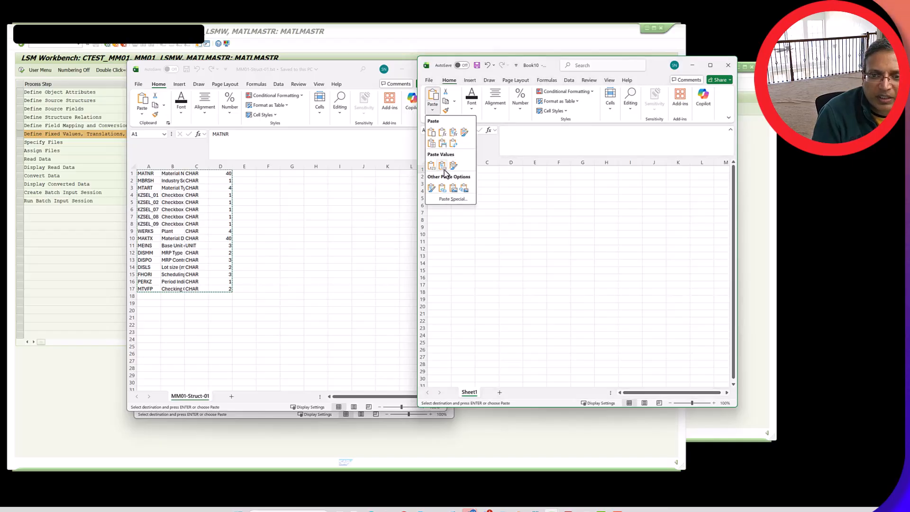
pyautogui.click(454, 144)
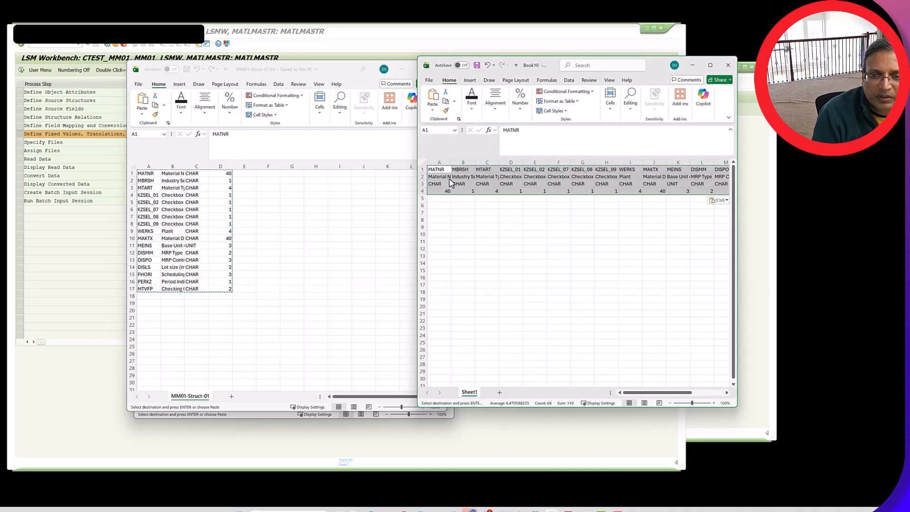
pyautogui.click(442, 199)
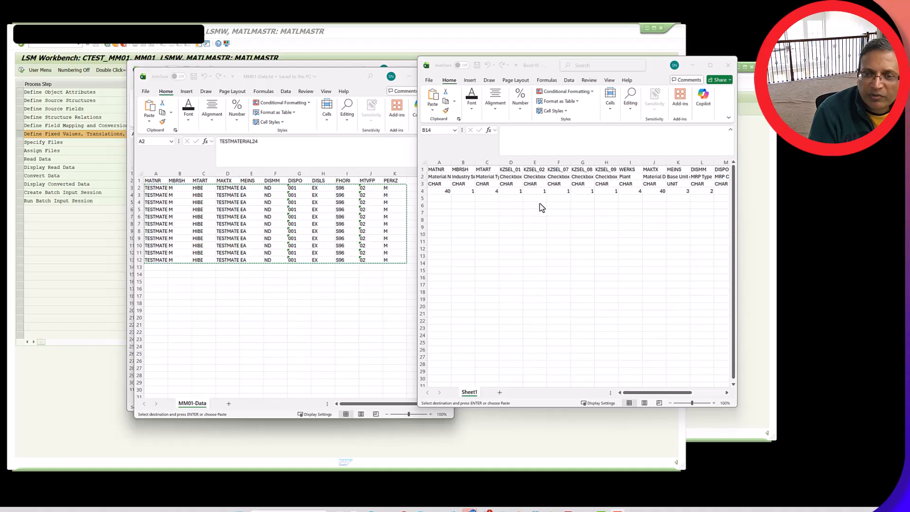
# Delete columns D to I, holding KZSEL_01 through WERKS, from the transposed field list
pyautogui.click(513, 164)
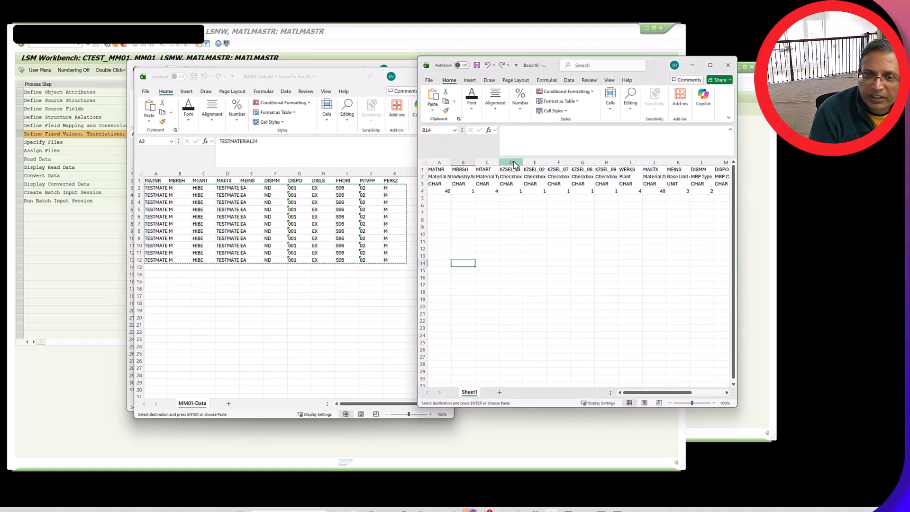
pyautogui.moveTo(513, 164); pyautogui.dragTo(625, 169)
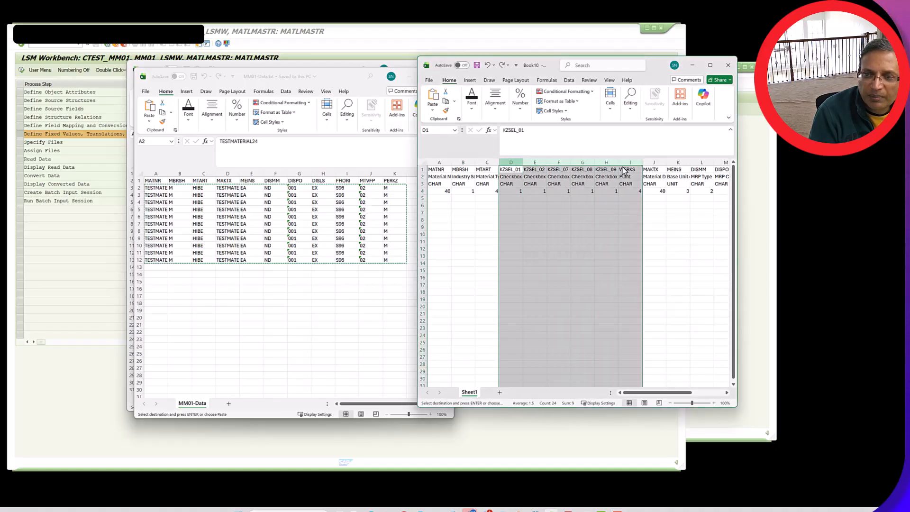
pyautogui.rightClick(598, 174)
pyautogui.click(617, 260)
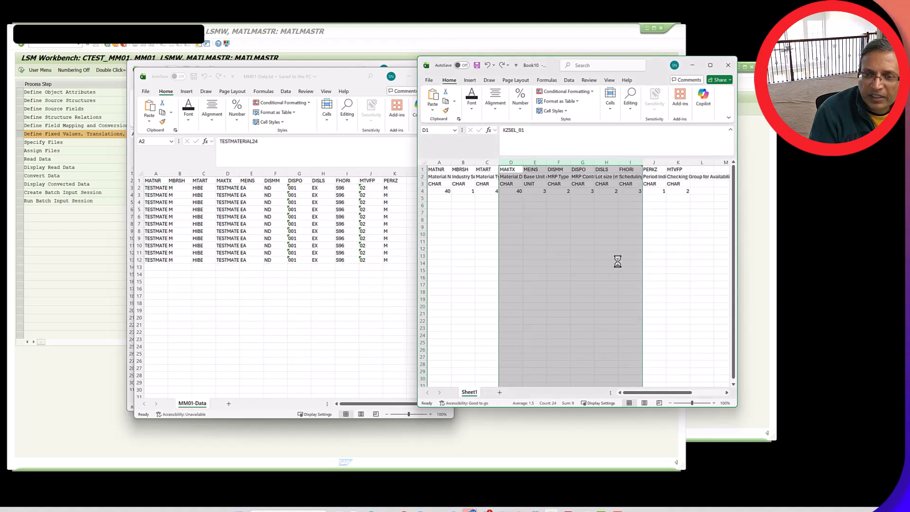
# Delete rows 2 to 4, holding field descriptions, data types and lengths, from MM01-Data-05.txt and save the file
pyautogui.click(583, 241)
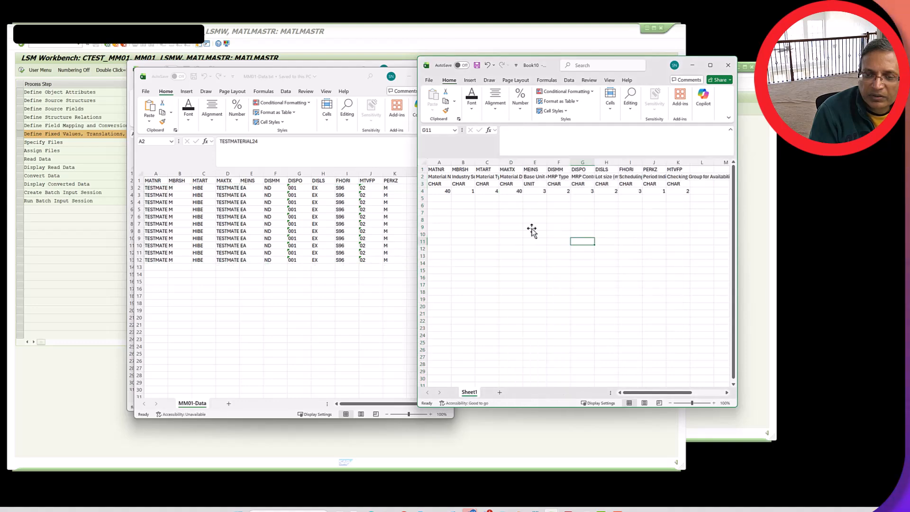
pyautogui.click(437, 199)
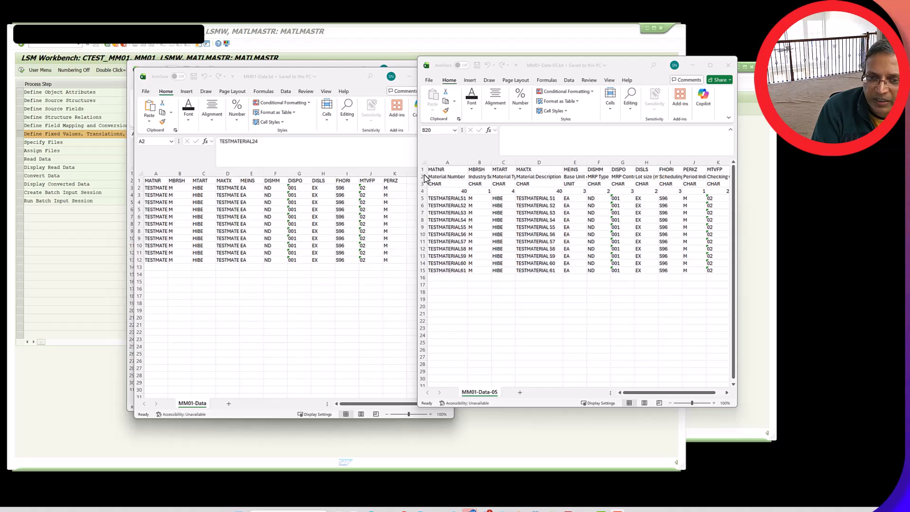
pyautogui.click(417, 179)
pyautogui.moveTo(418, 177)
pyautogui.mouseDown()
pyautogui.moveTo(421, 202)
pyautogui.moveTo(422, 191)
pyautogui.mouseUp()
pyautogui.rightClick(452, 189)
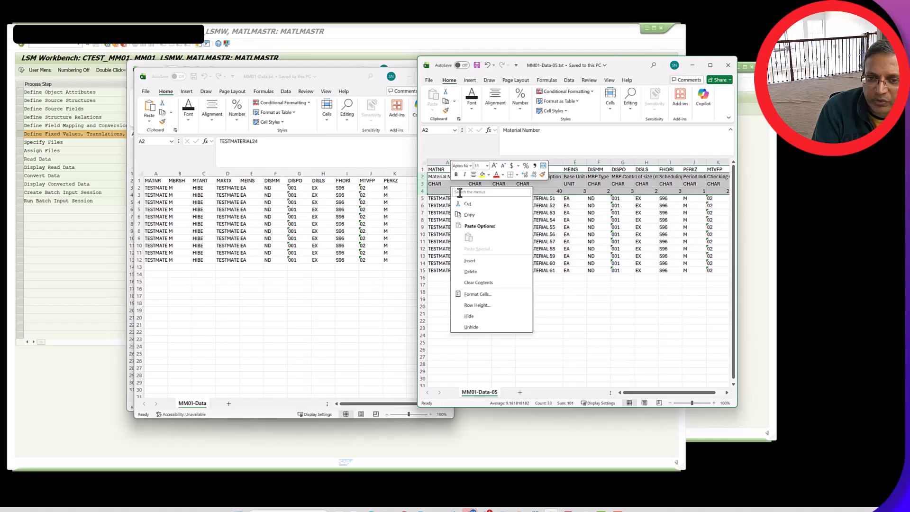
pyautogui.click(475, 272)
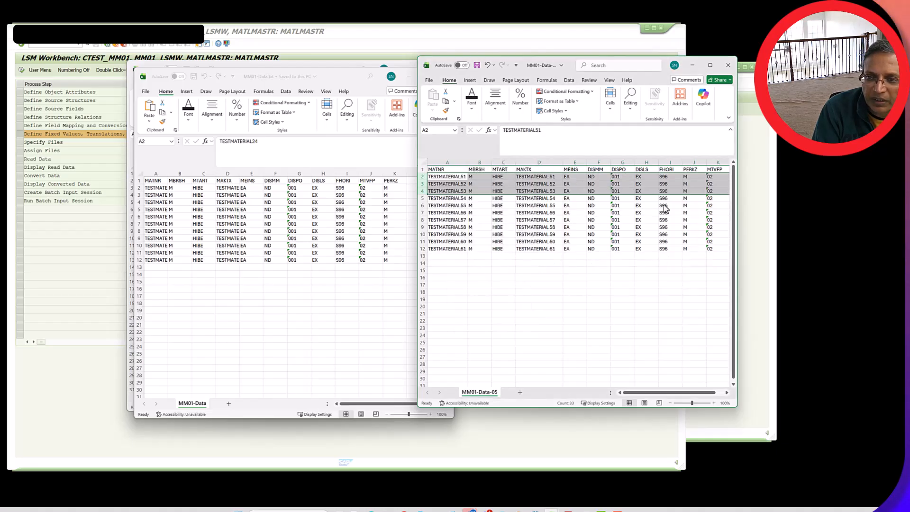
pyautogui.moveTo(415, 326); pyautogui.dragTo(279, 328)
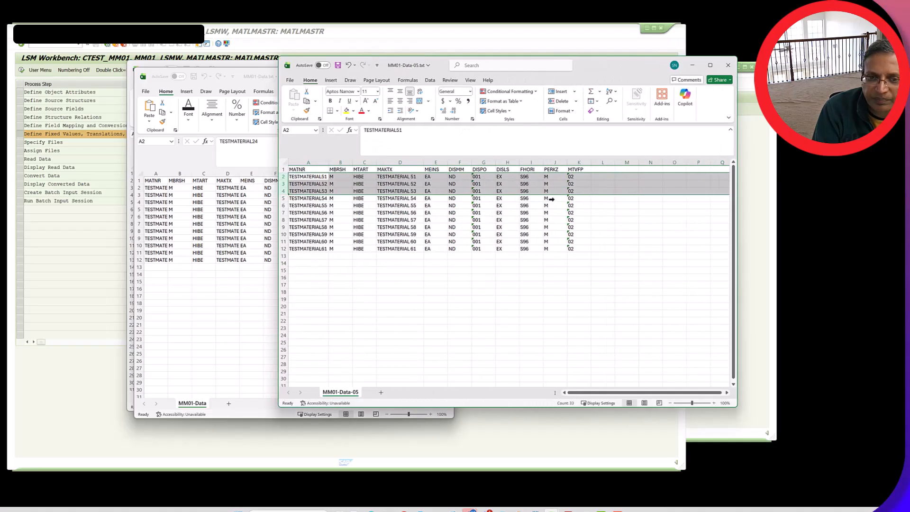
pyautogui.click(338, 66)
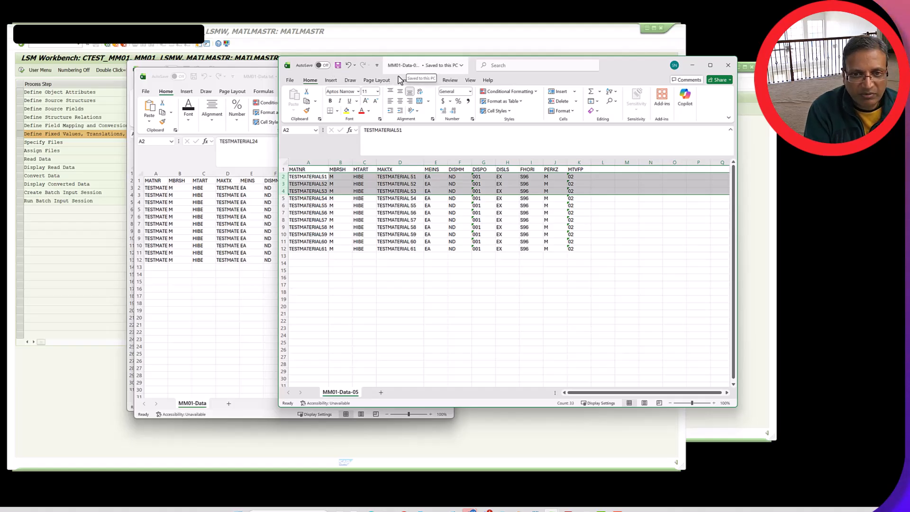
# In SAP LSMW, open the Specify Files process step for changing and choose MM01-Data-05.txt as the PC legacy data file
pyautogui.click(101, 370)
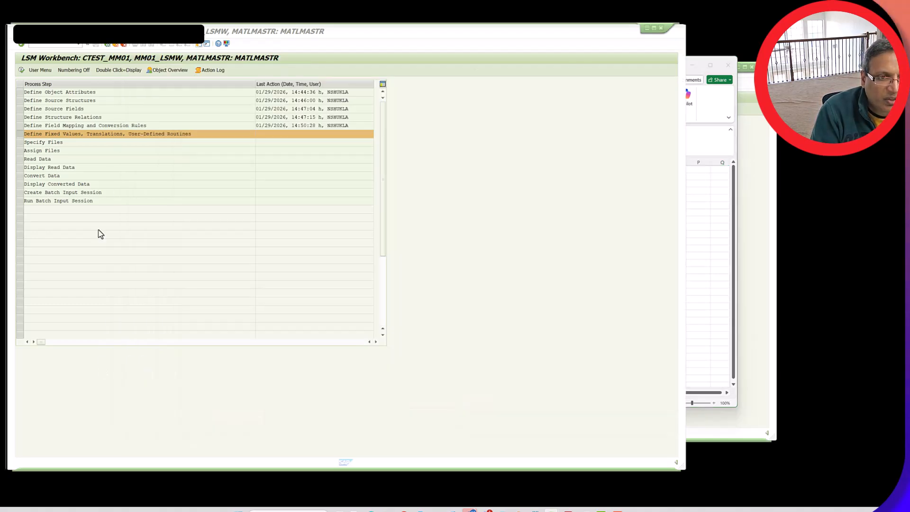
pyautogui.doubleClick(55, 143)
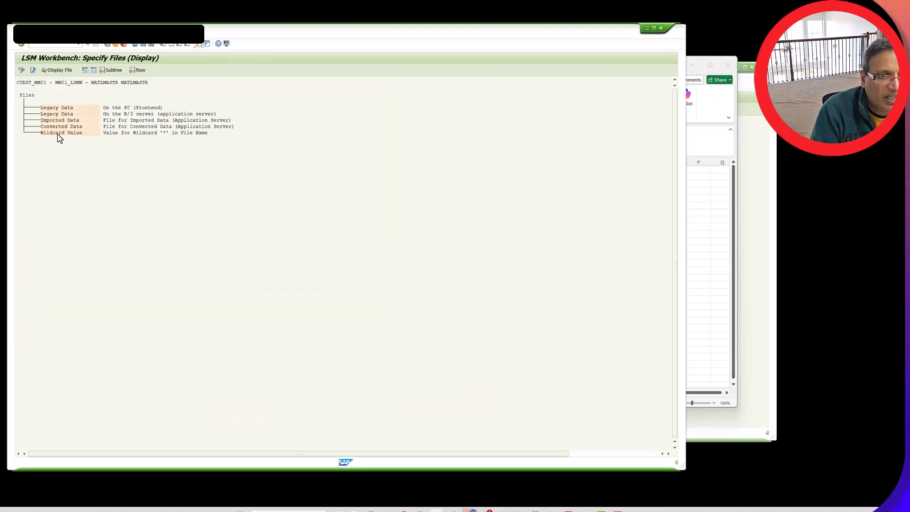
pyautogui.click(21, 70)
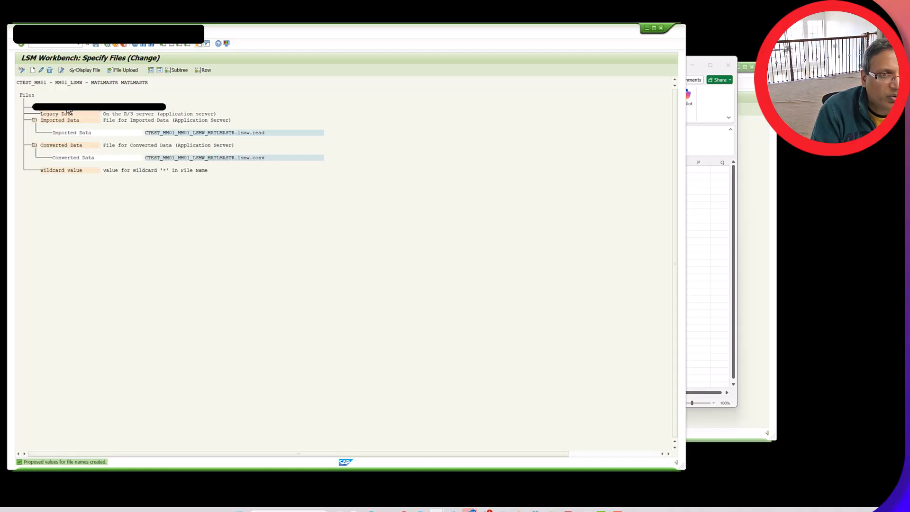
pyautogui.doubleClick(120, 110)
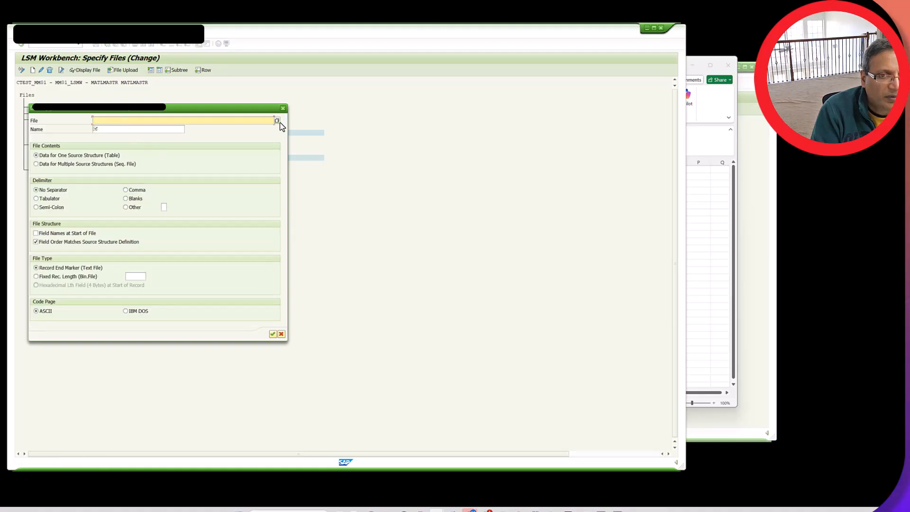
pyautogui.click(277, 121)
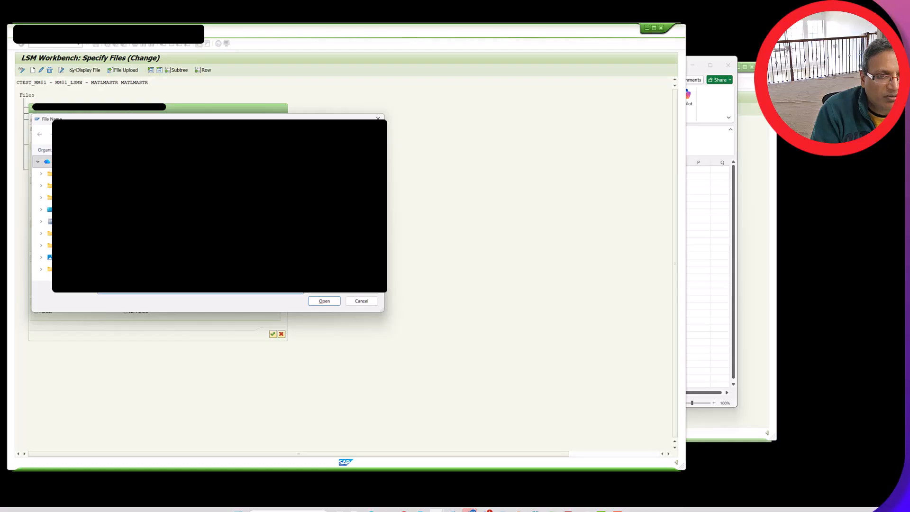
pyautogui.click(314, 304)
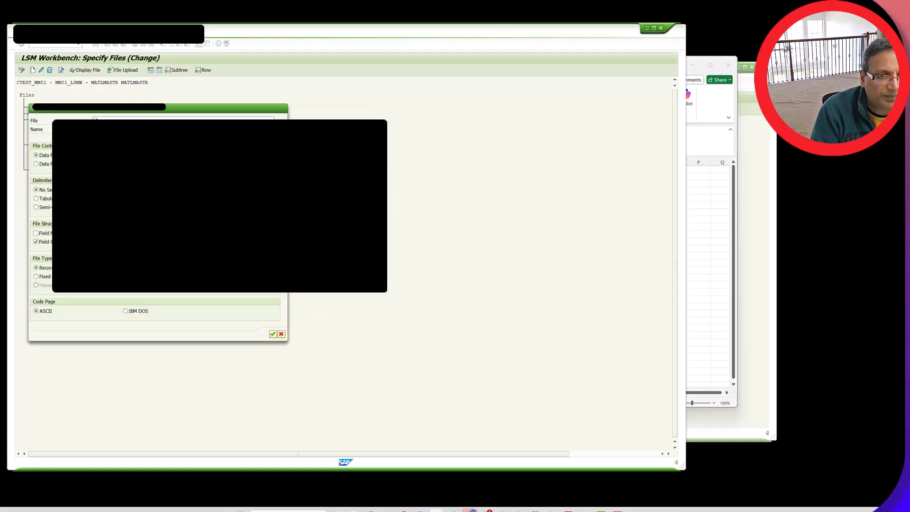
# Name the legacy file MM01 Data with Tabulator delimiter and field names at start of file, then save and return to the process list
pyautogui.click(114, 131)
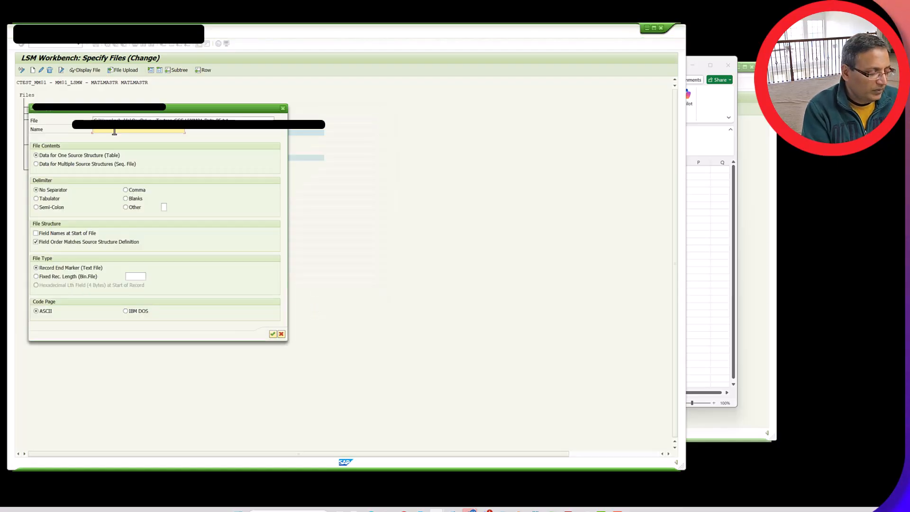
pyautogui.press('space')
pyautogui.click(114, 137)
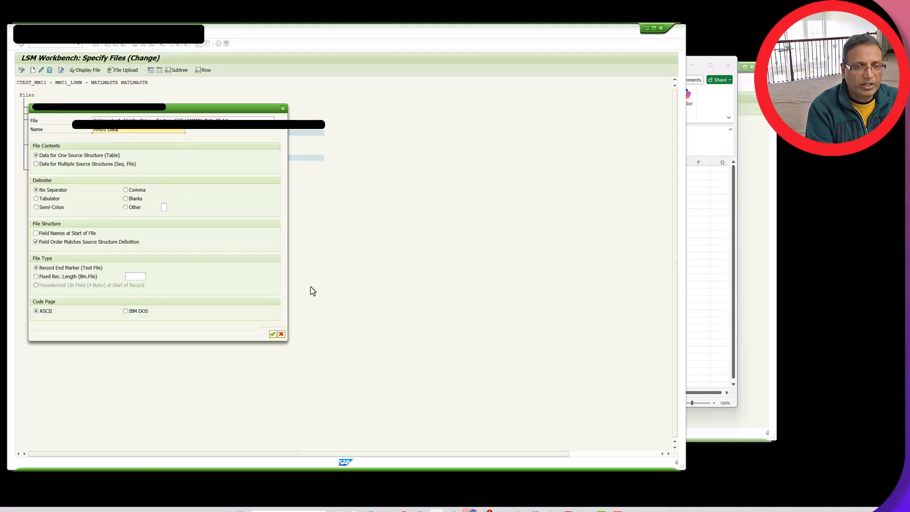
pyautogui.click(49, 200)
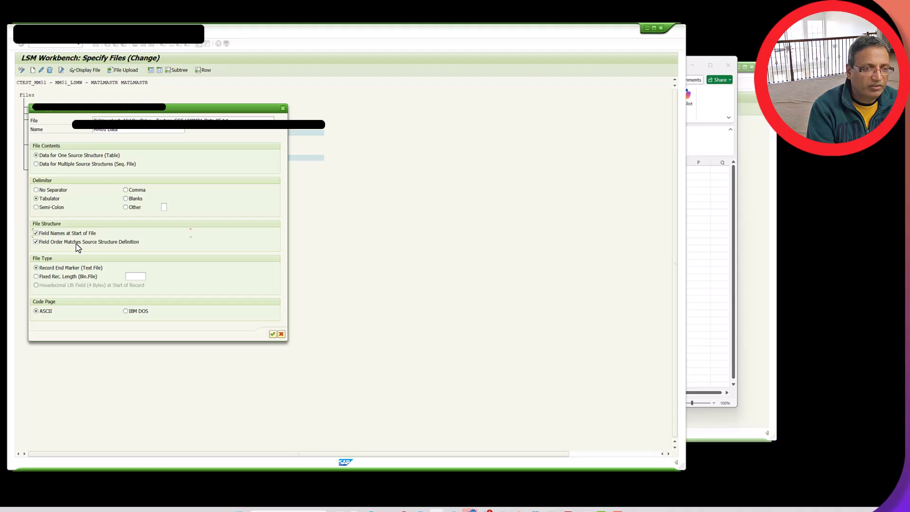
pyautogui.click(274, 335)
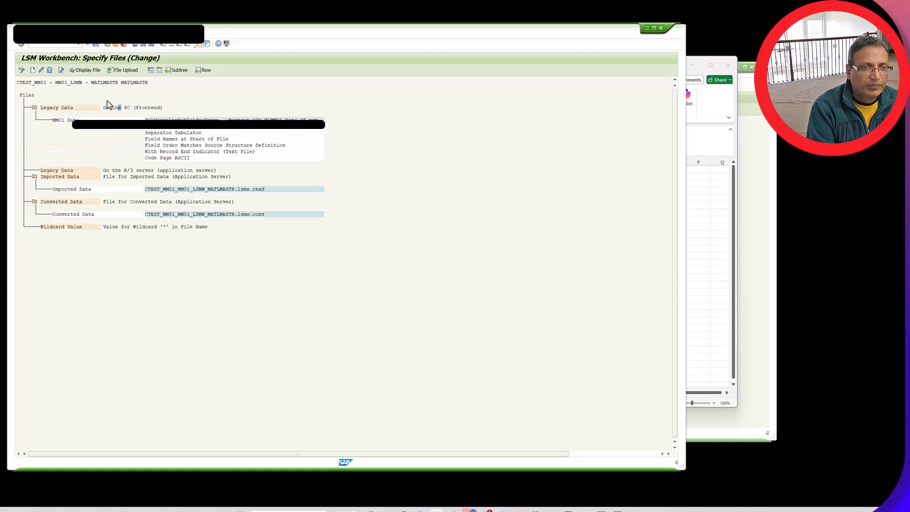
pyautogui.click(96, 45)
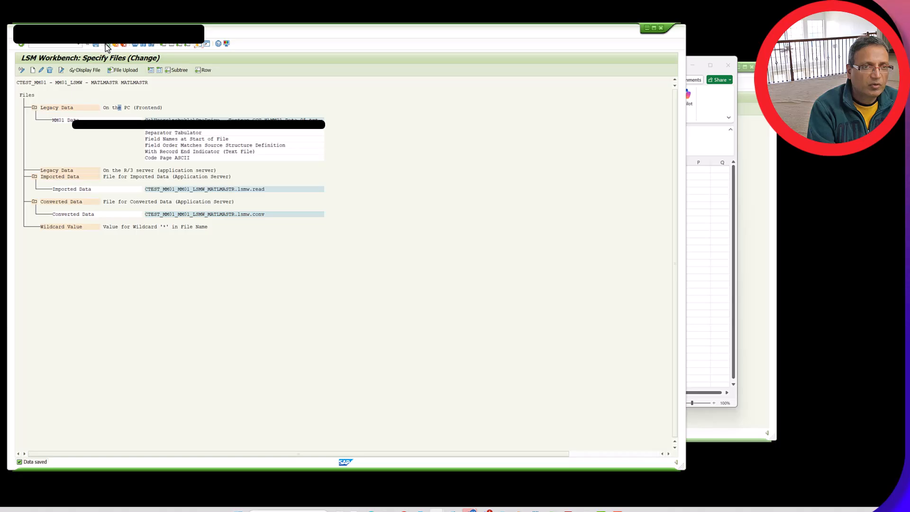
pyautogui.press('F3')
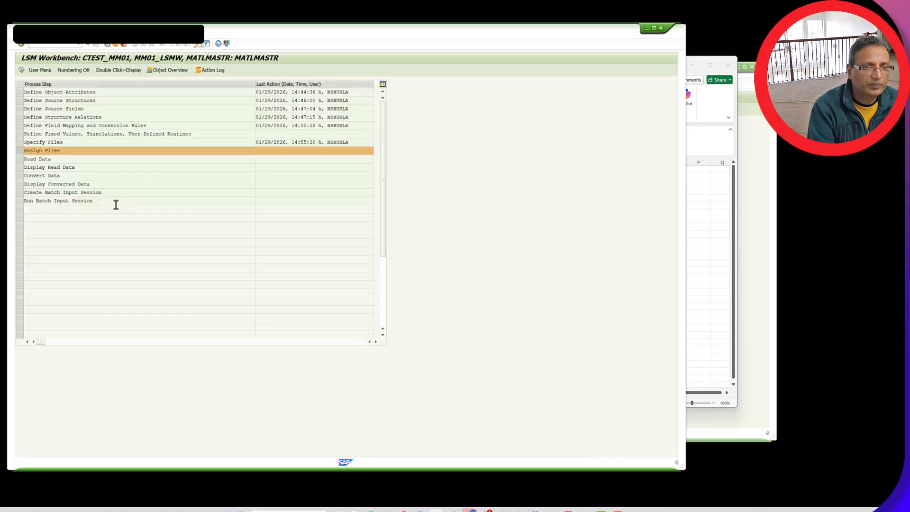
# Save the legacy file's assignment to MM01SRCSTRUCTURE in the Assign Files process step and return to the process list
pyautogui.doubleClick(46, 151)
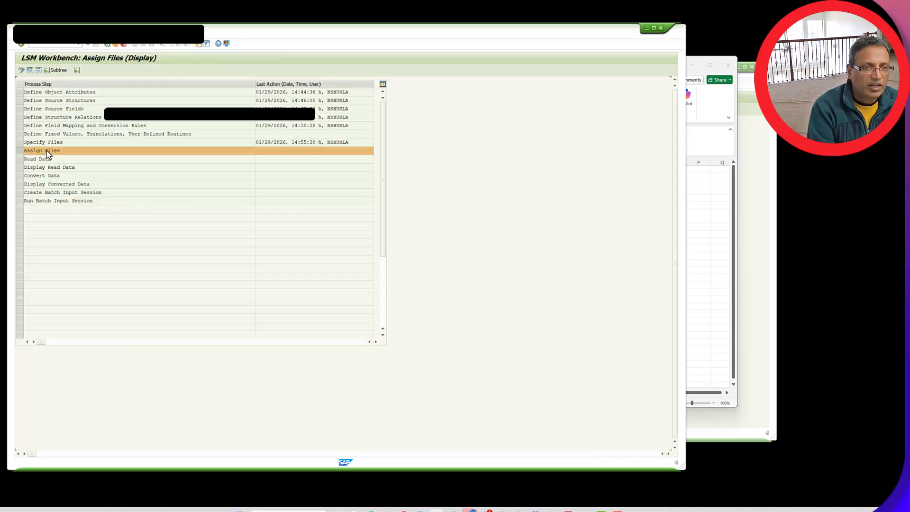
pyautogui.click(22, 70)
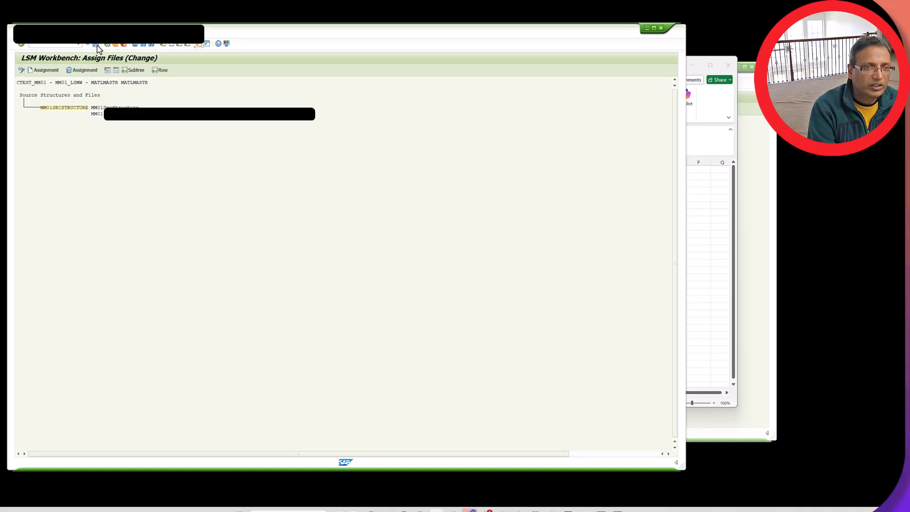
pyautogui.click(97, 44)
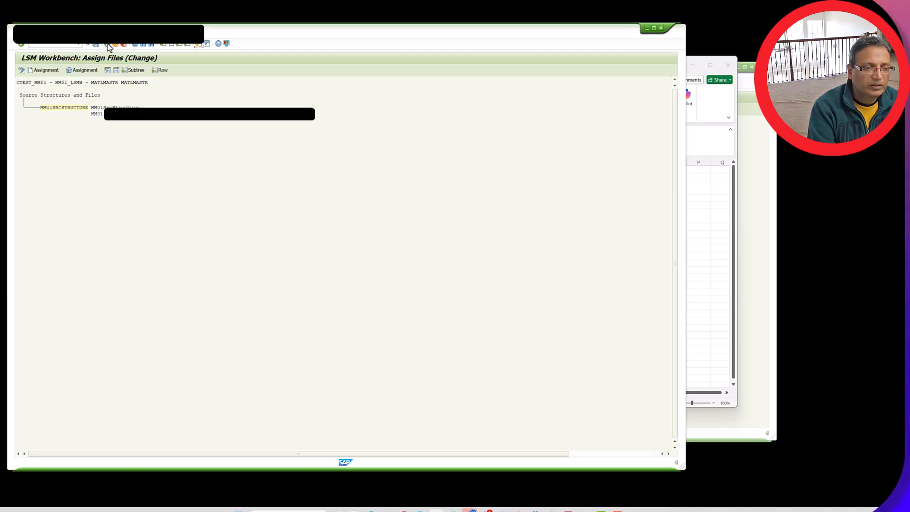
pyautogui.click(108, 46)
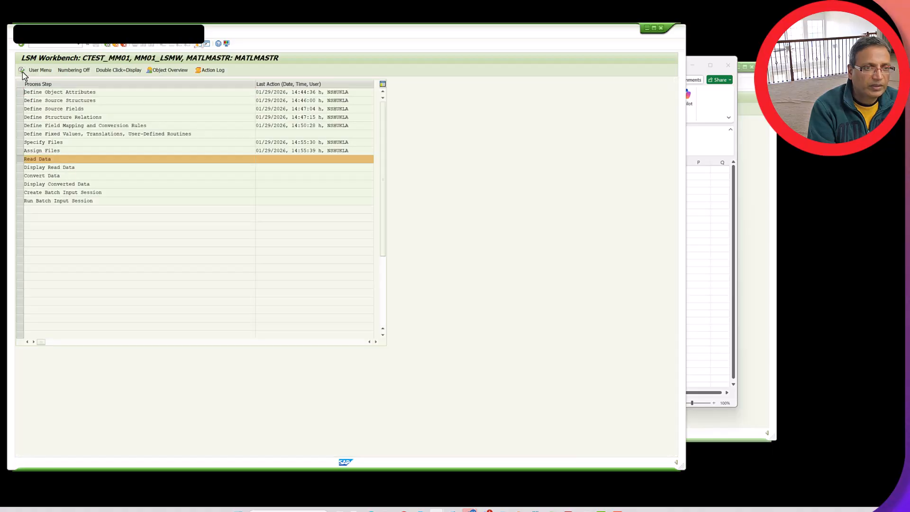
# Run Read Data for all transactions, allowing access to the source file, and return to the process list
pyautogui.click(21, 70)
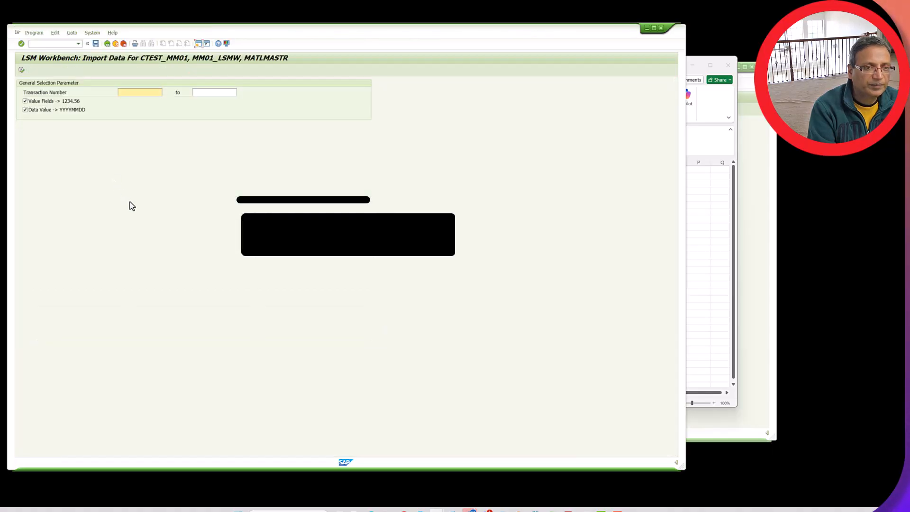
pyautogui.click(21, 70)
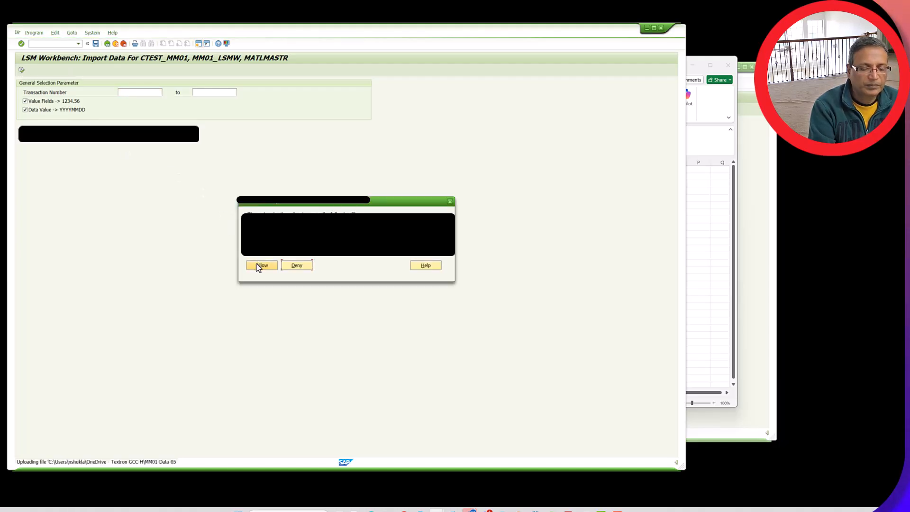
pyautogui.click(259, 265)
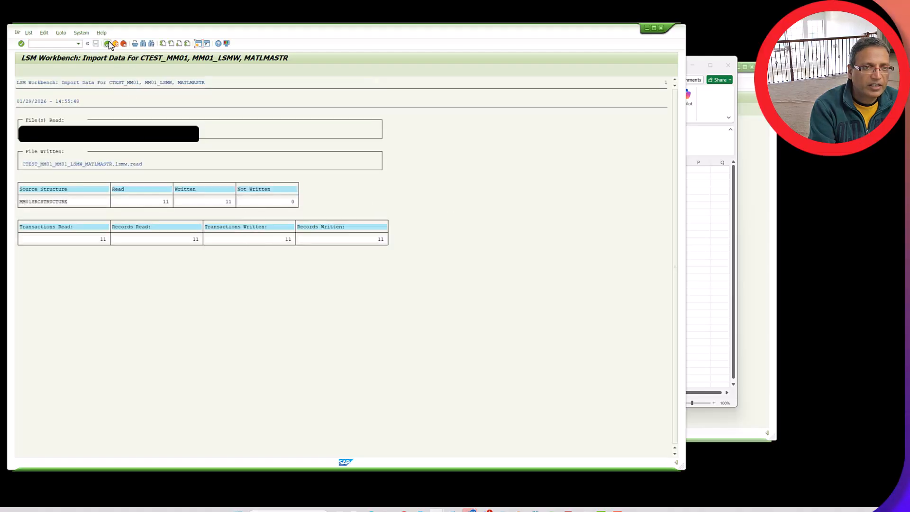
pyautogui.click(107, 43)
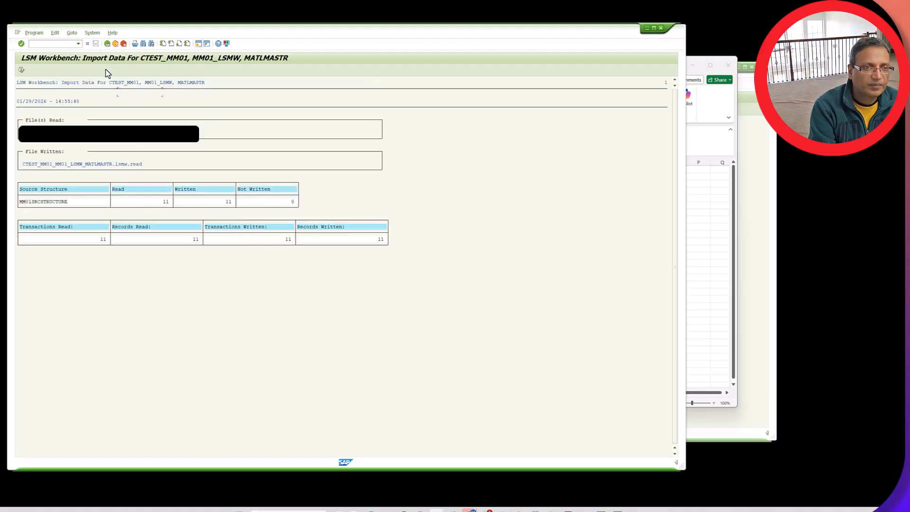
pyautogui.click(108, 44)
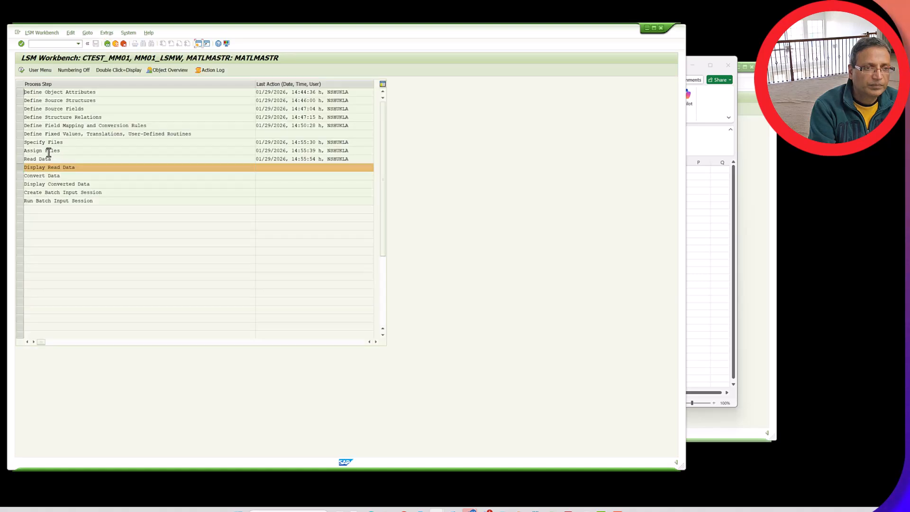
# Display the read data and examine the field contents of the first MM01SRCSTRUCTURE record, returning to the process list
pyautogui.click(21, 70)
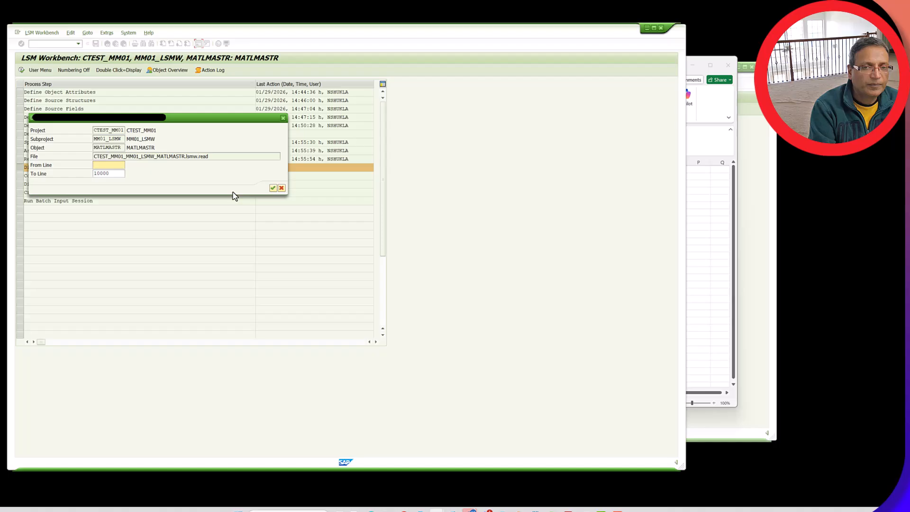
pyautogui.click(273, 188)
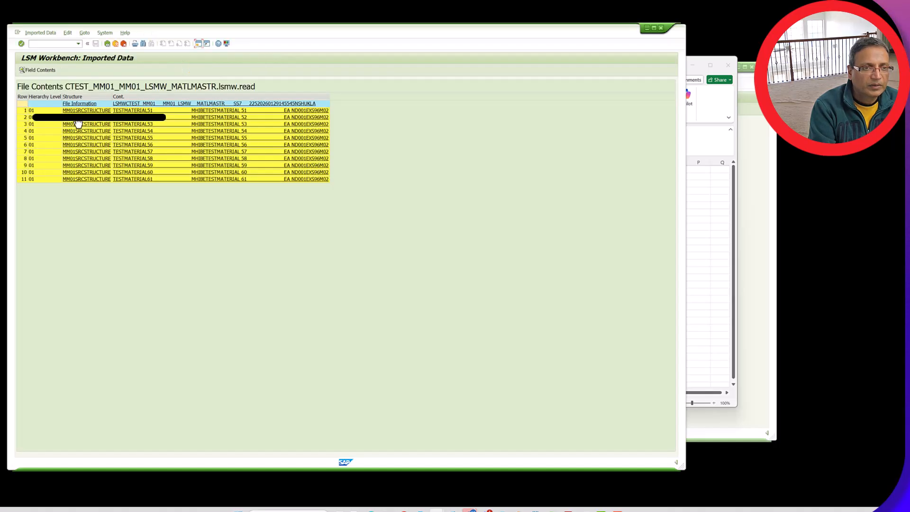
pyautogui.click(52, 112)
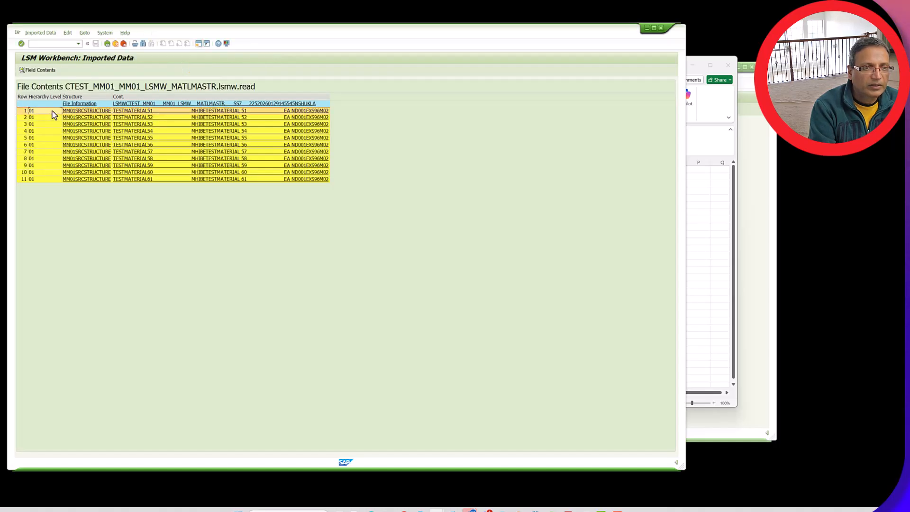
pyautogui.click(30, 71)
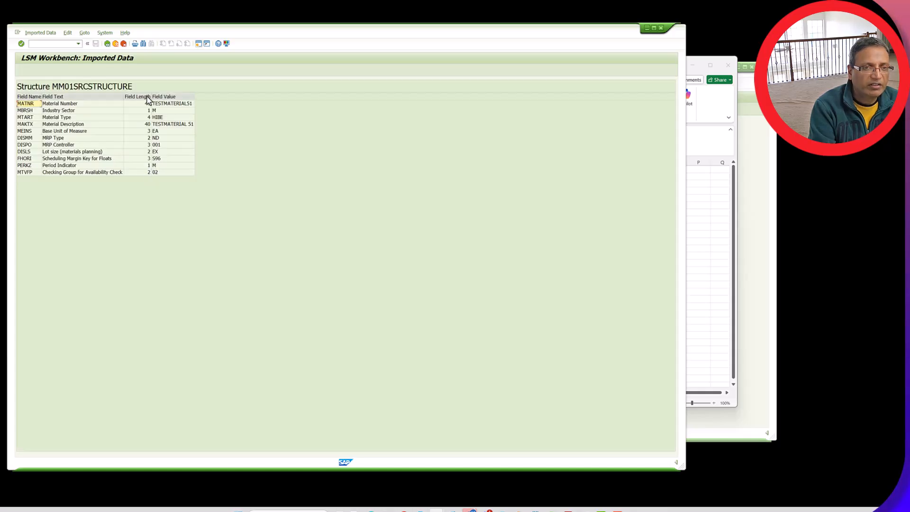
pyautogui.click(107, 44)
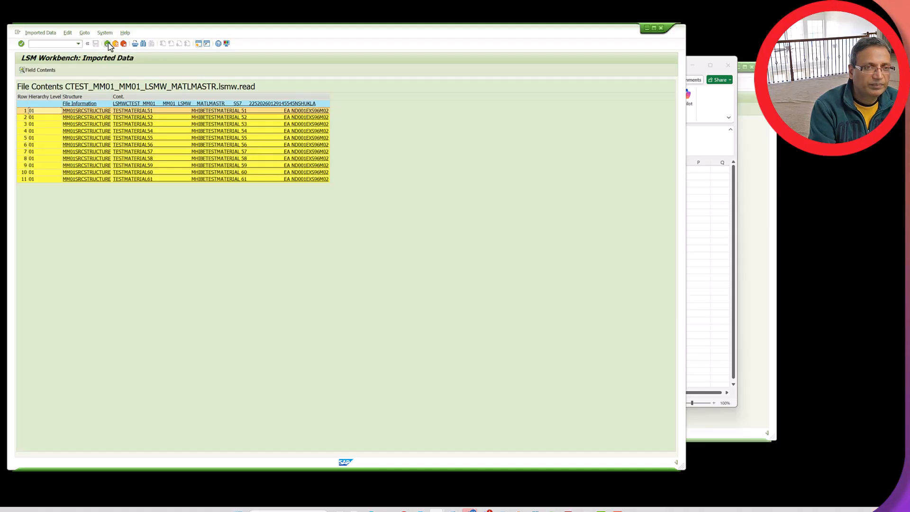
pyautogui.click(107, 44)
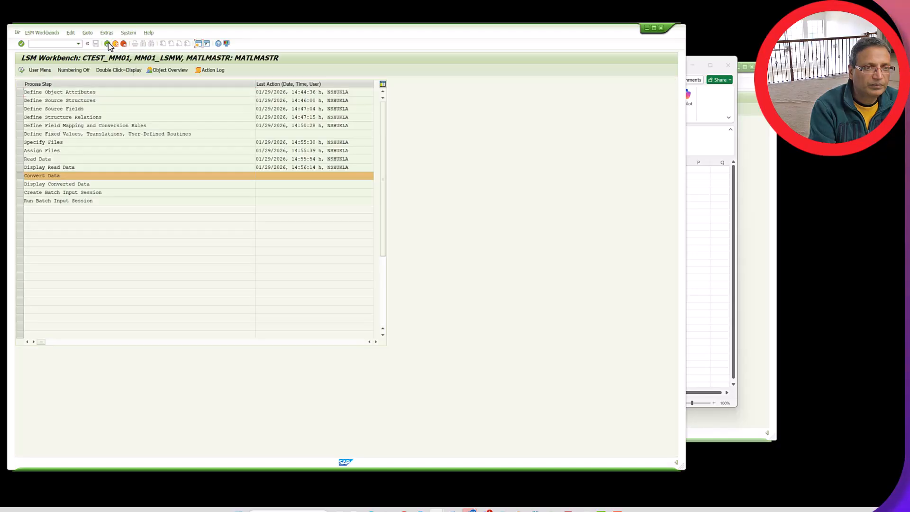
# Run Convert Data for all transactions of the MATLMASTR object
pyautogui.click(21, 70)
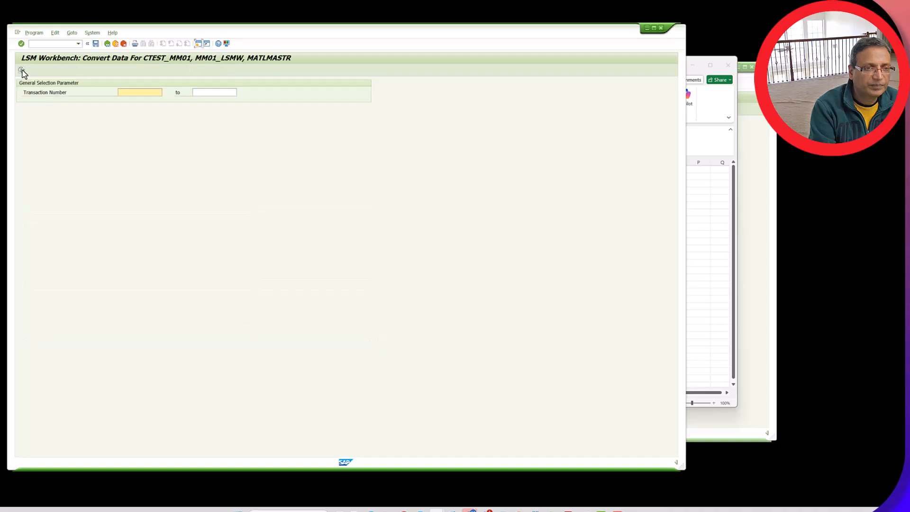
pyautogui.click(21, 70)
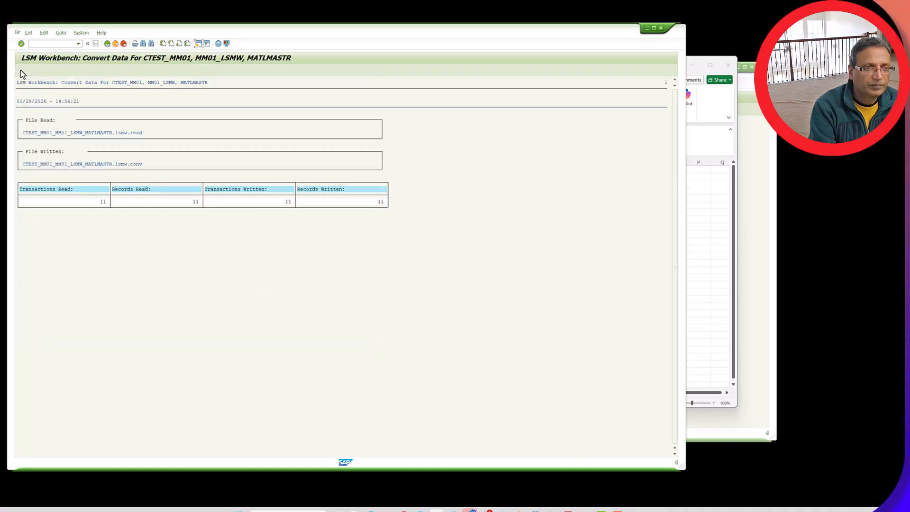
# Return to the process list, display the converted data, and examine the field contents of the first MM02NEW01 record
pyautogui.click(107, 44)
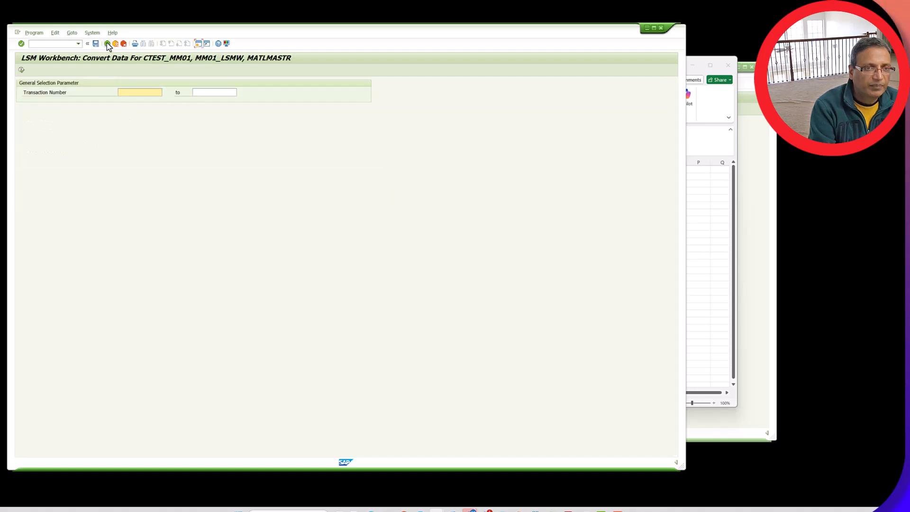
pyautogui.click(107, 44)
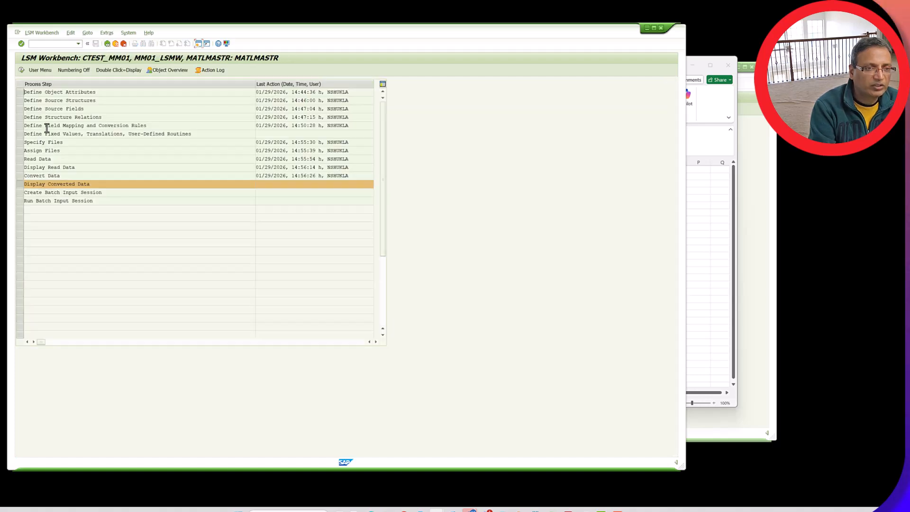
pyautogui.click(21, 70)
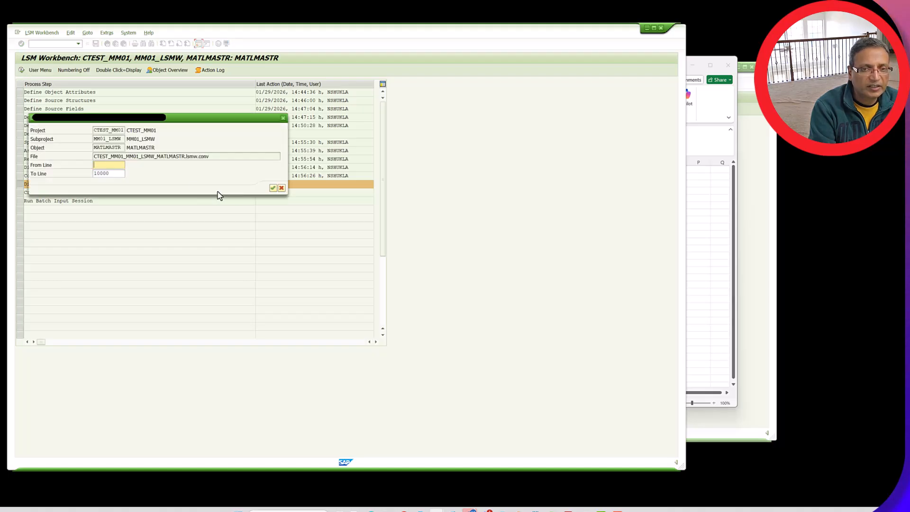
pyautogui.click(273, 189)
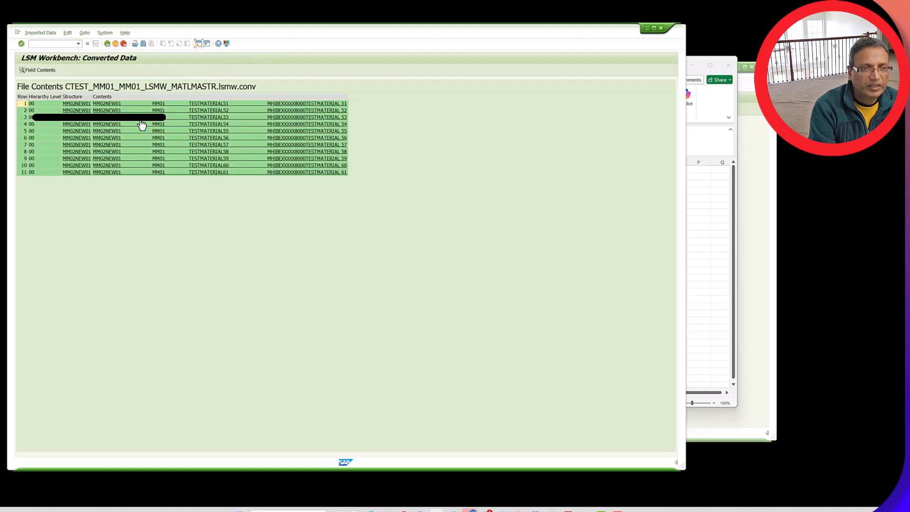
pyautogui.click(56, 104)
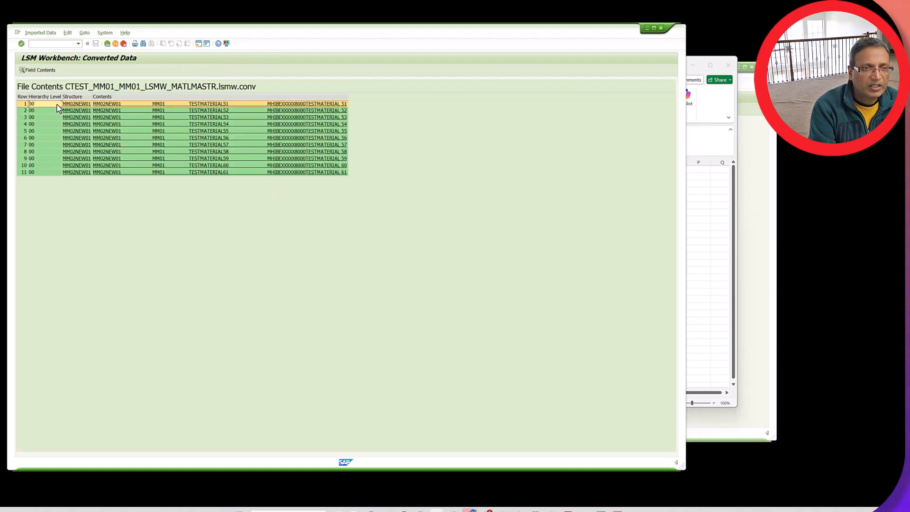
pyautogui.click(39, 70)
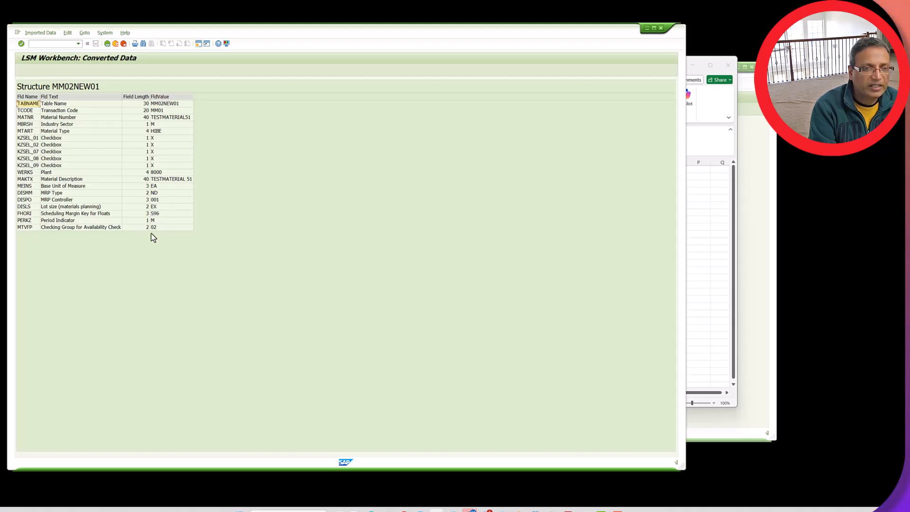
pyautogui.click(108, 43)
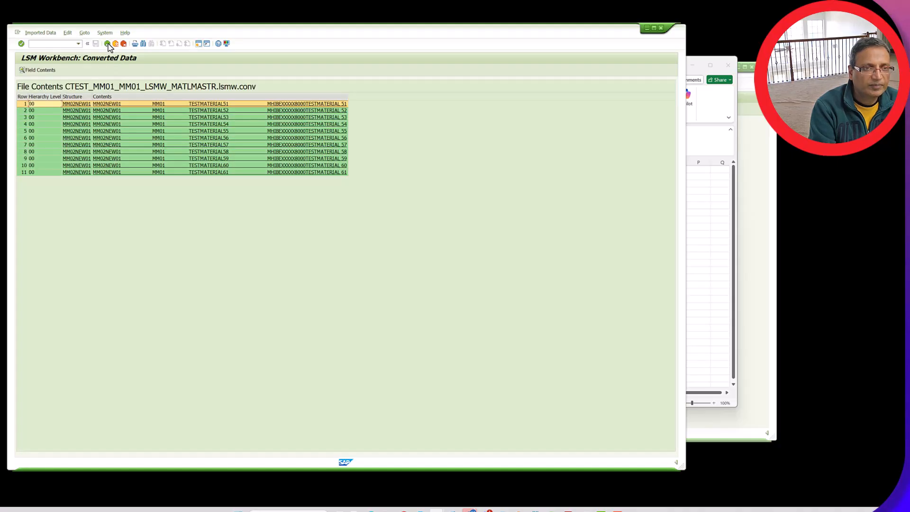
pyautogui.click(107, 44)
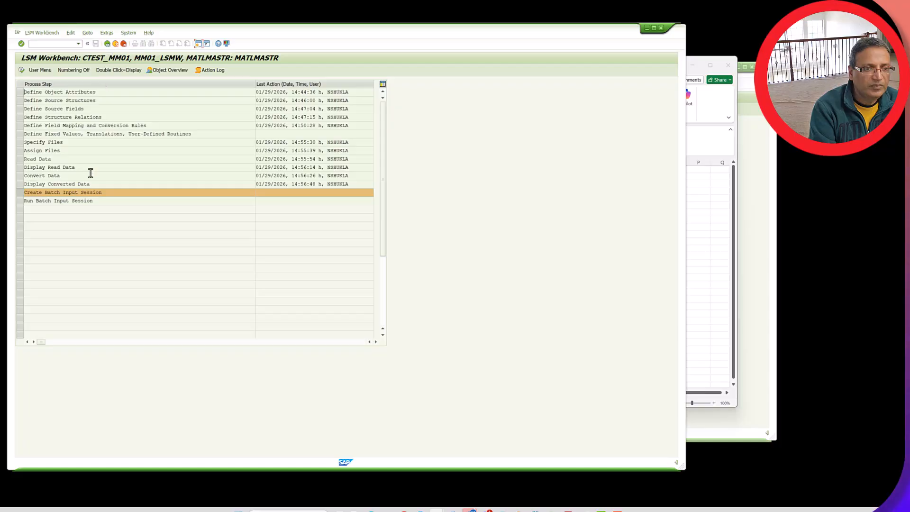
# Create the MATLMASTR batch input session from the converted file CTEST_MM01_MM01_LSMW_MATLMASTR.lsmw.conv
pyautogui.click(21, 70)
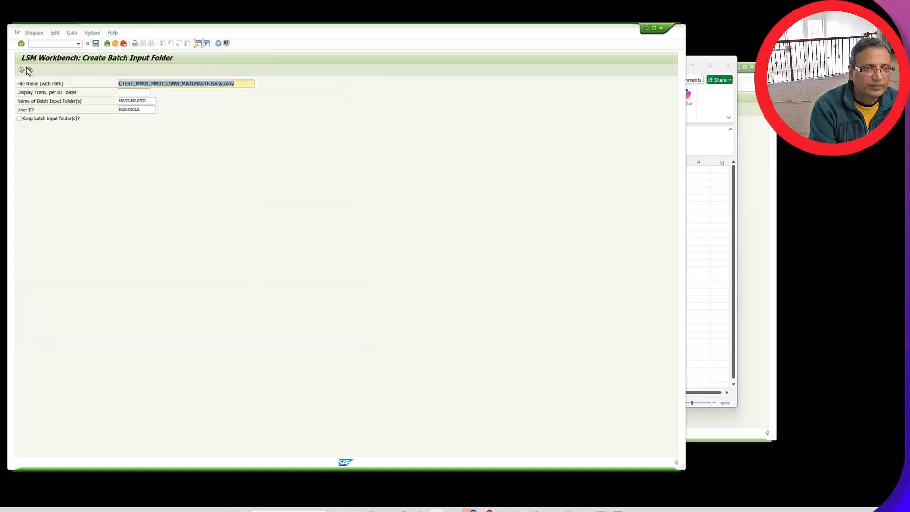
pyautogui.click(22, 70)
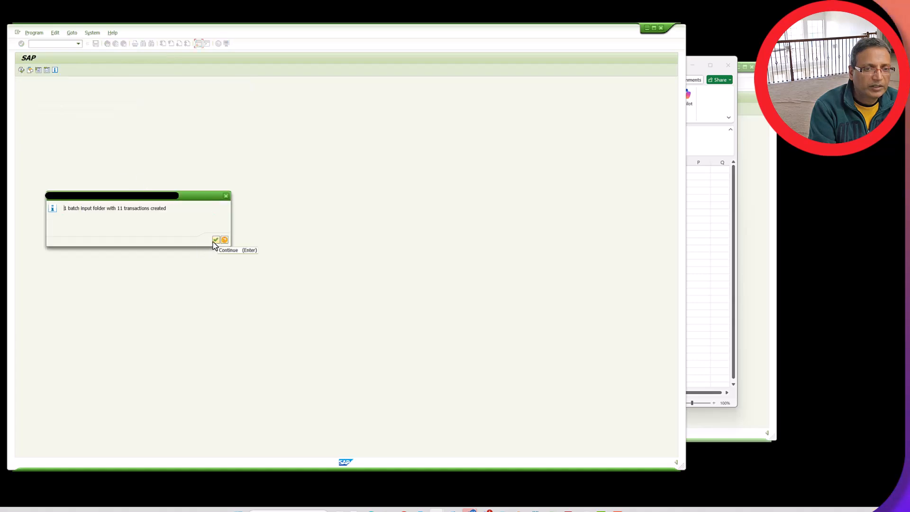
pyautogui.click(215, 240)
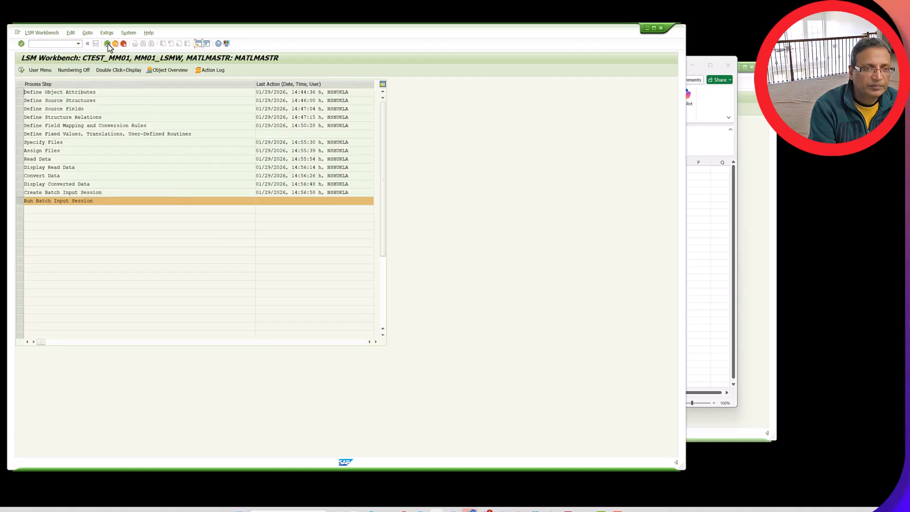
# Run the newest MATLMASTR batch input session in Background processing mode
pyautogui.click(21, 70)
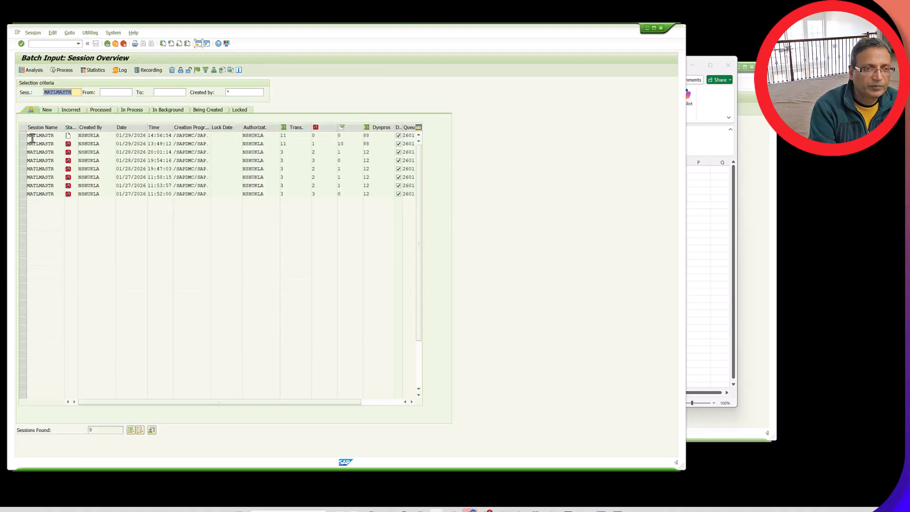
pyautogui.click(24, 136)
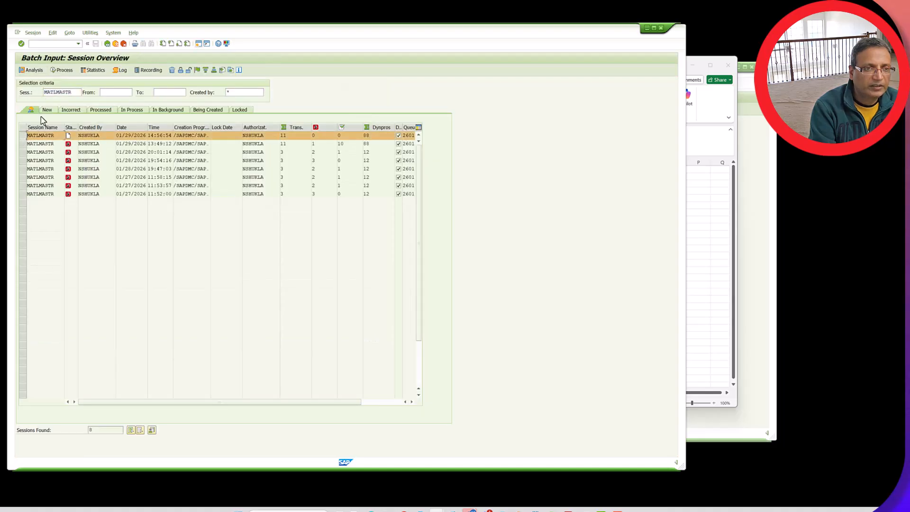
pyautogui.click(64, 69)
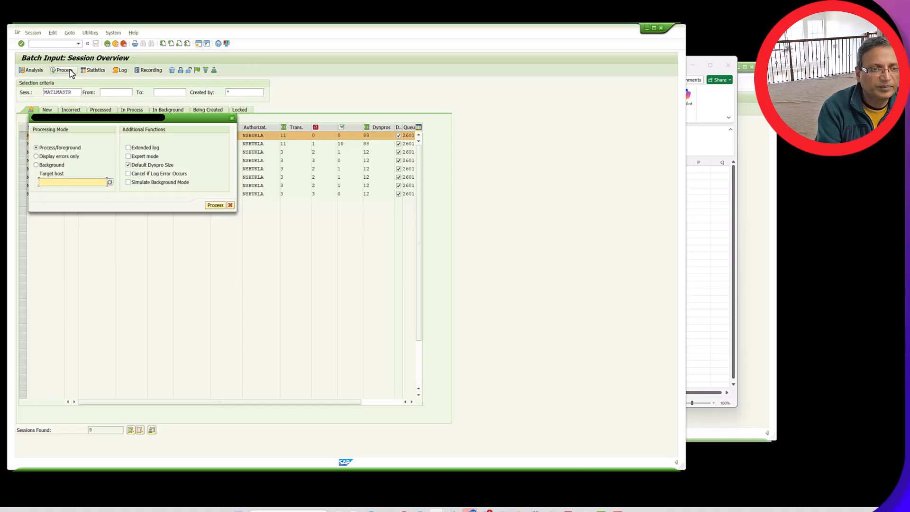
pyautogui.click(49, 165)
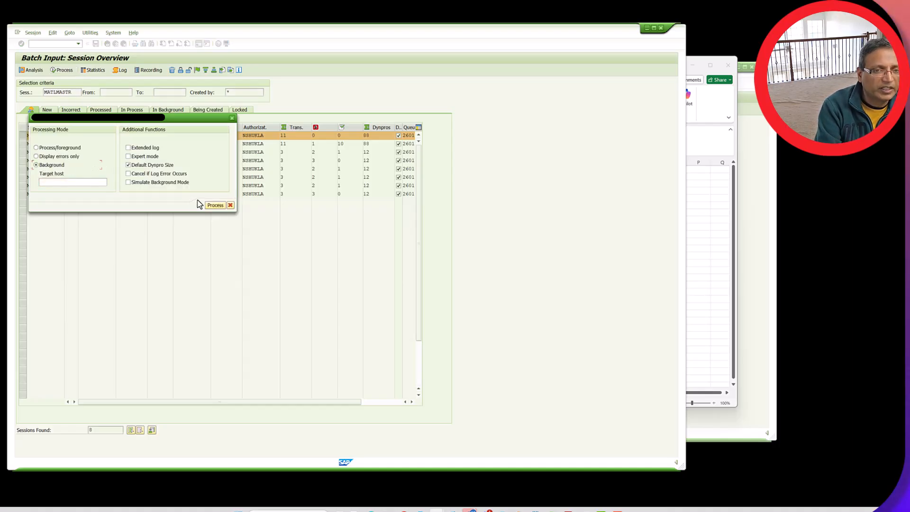
pyautogui.click(215, 205)
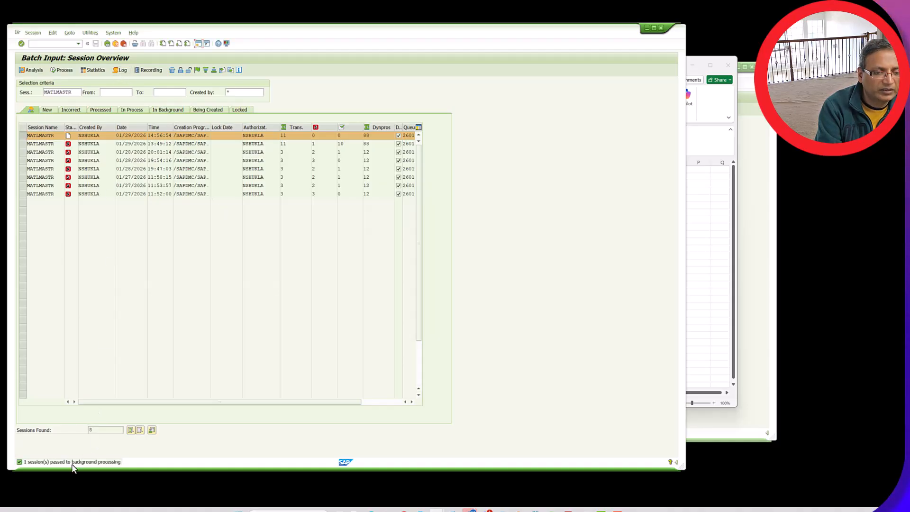
# Check the log overview of the MATLMASTR session and display its log to examine the transaction messages and processing statistics
pyautogui.click(124, 70)
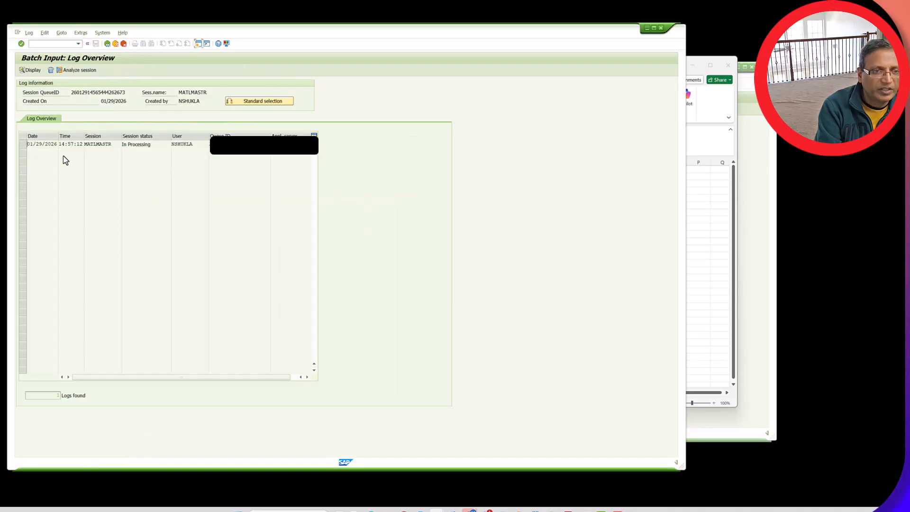
pyautogui.click(107, 44)
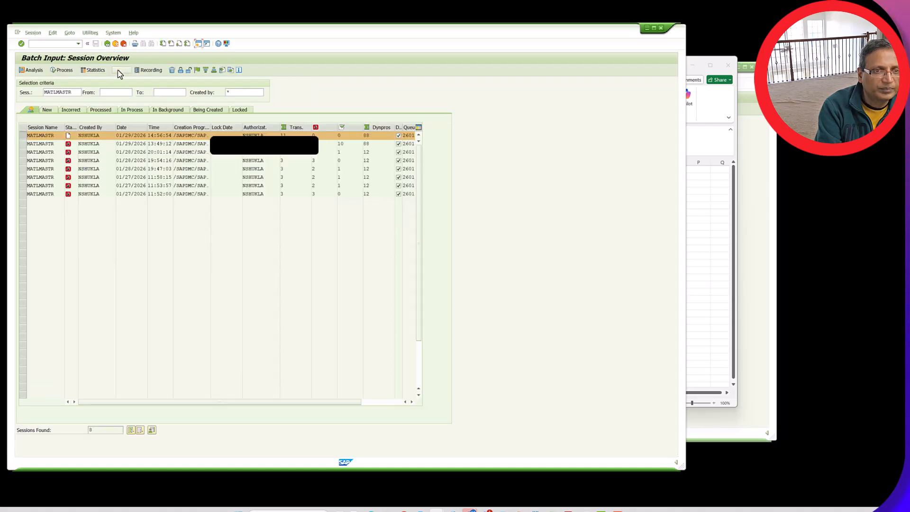
pyautogui.click(119, 70)
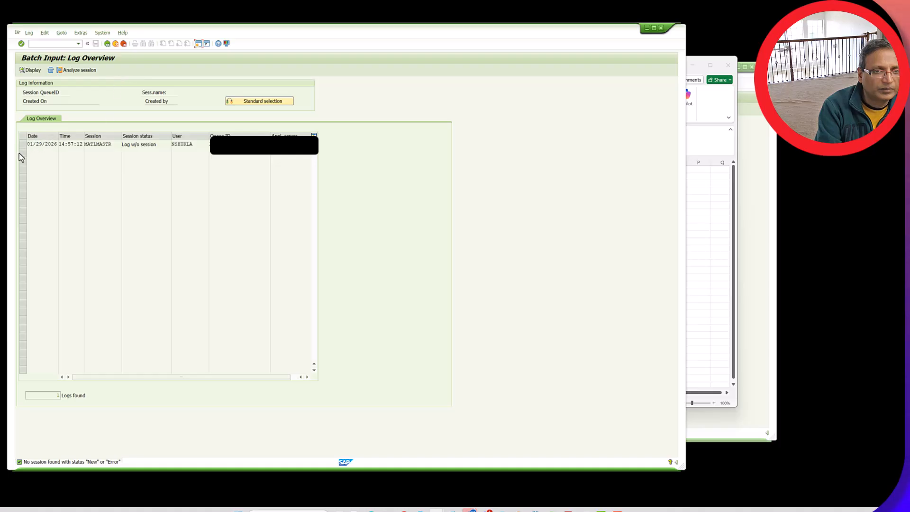
pyautogui.click(24, 146)
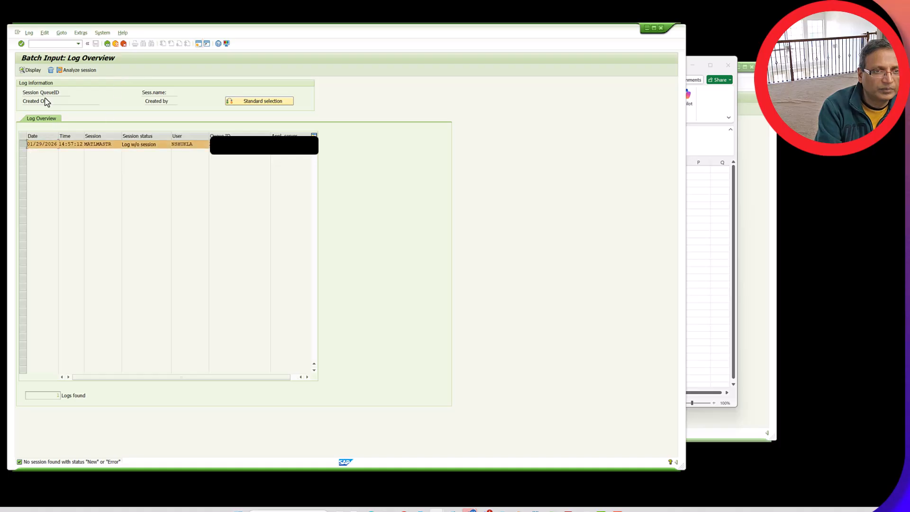
pyautogui.click(107, 44)
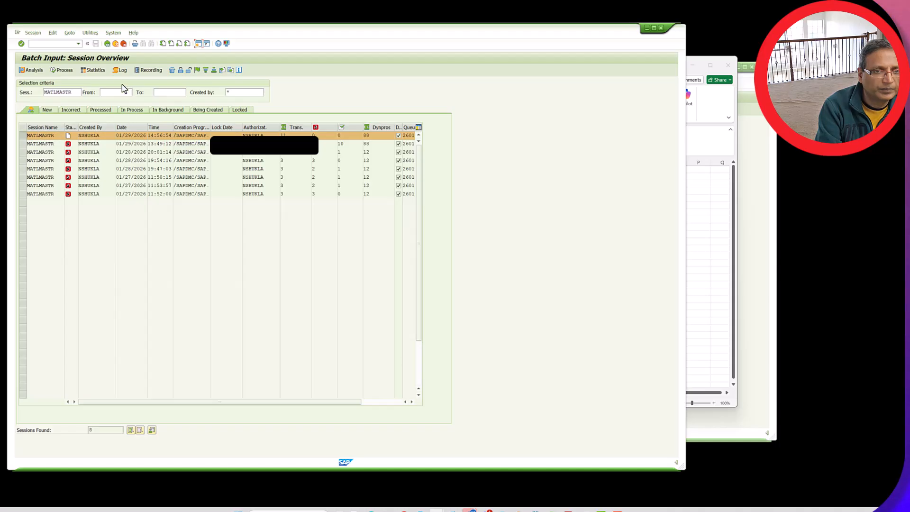
pyautogui.click(122, 70)
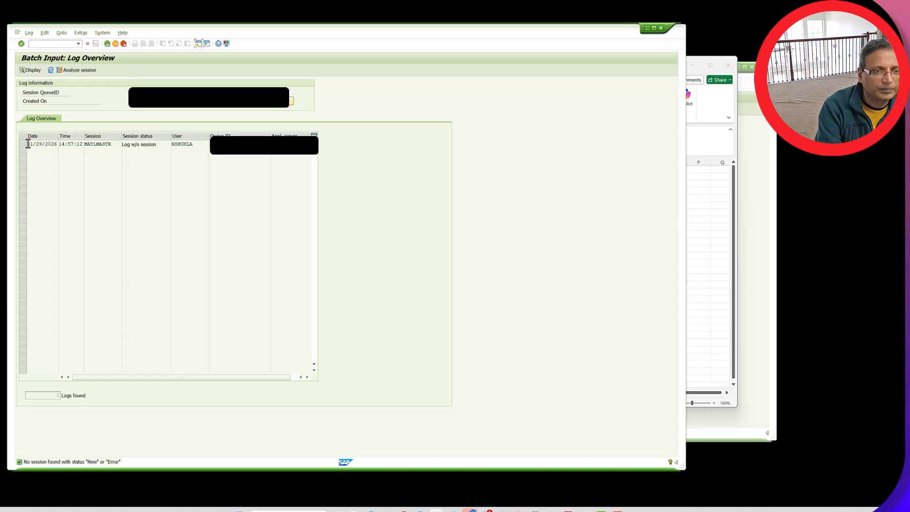
pyautogui.click(22, 145)
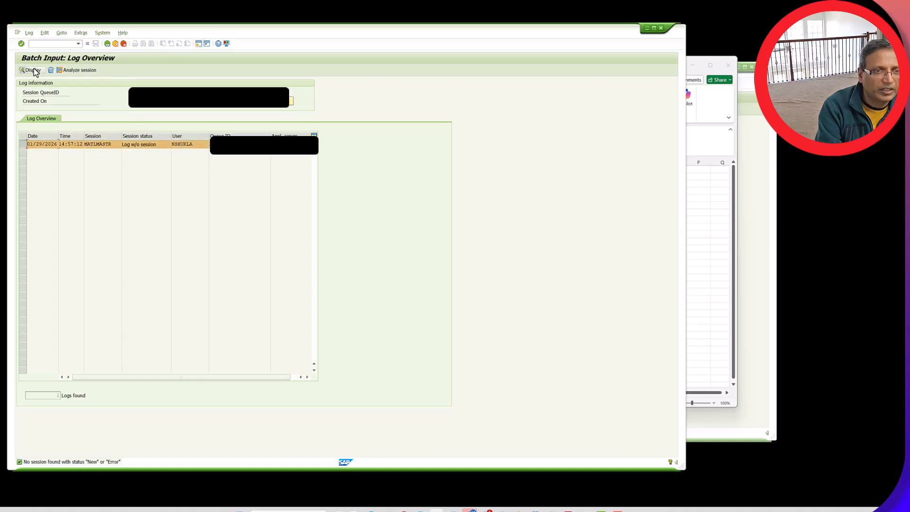
pyautogui.click(34, 71)
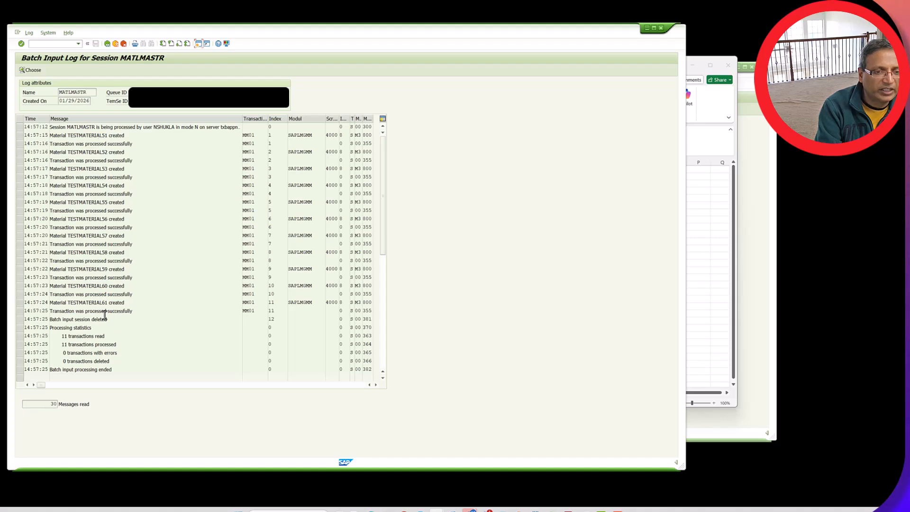
# Switch to the Display Material session, return to its initial screen and enter TESTMATERIAL61 as the material
pyautogui.click(754, 166)
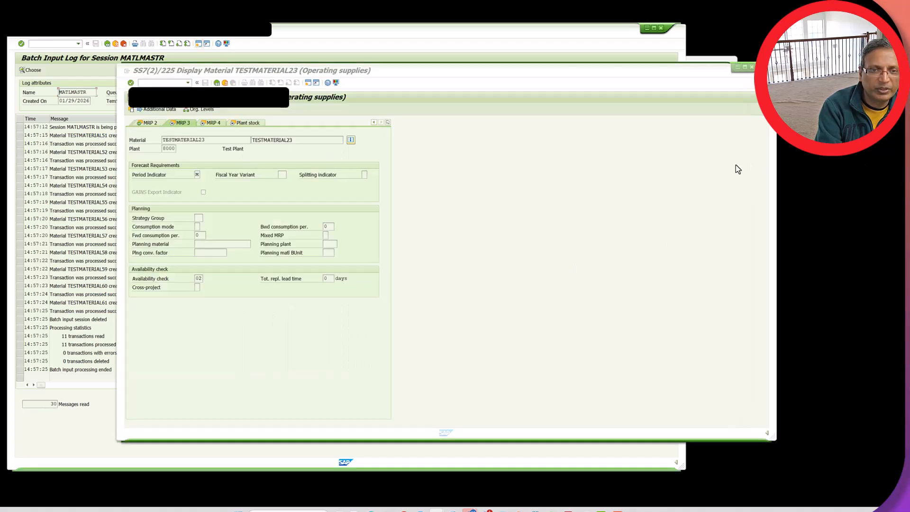
pyautogui.click(219, 84)
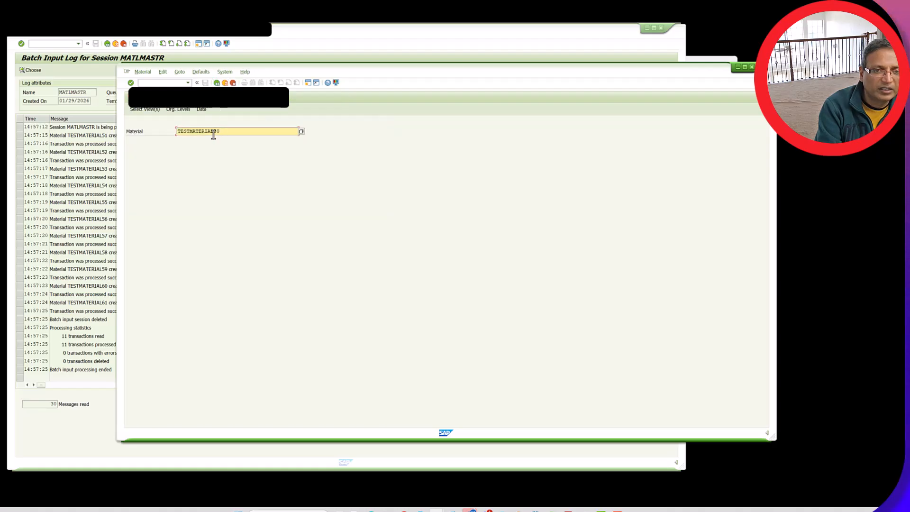
pyautogui.moveTo(221, 134); pyautogui.dragTo(213, 134)
pyautogui.write('51')
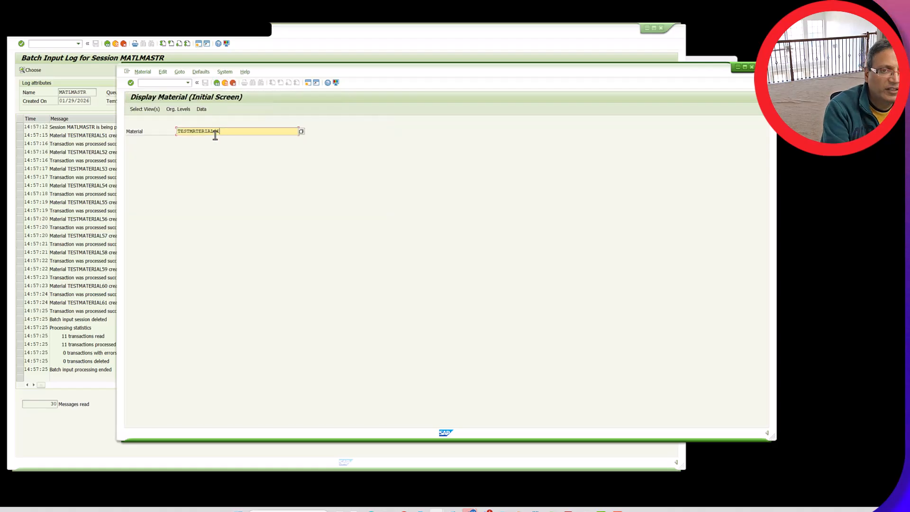
# Open all views of TESTMATERIAL61 for plant 8000 and check the base unit of measure in Basic data 1
pyautogui.click(154, 111)
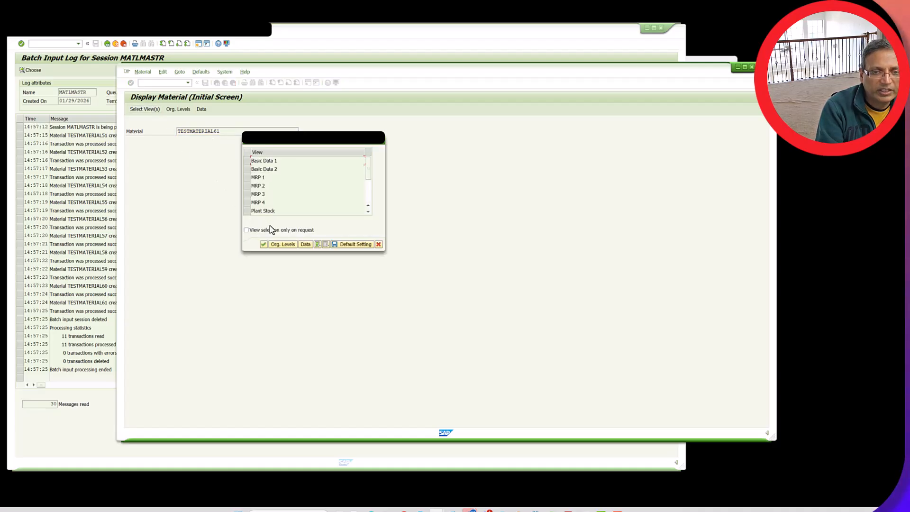
pyautogui.scroll(-2, 289, 213)
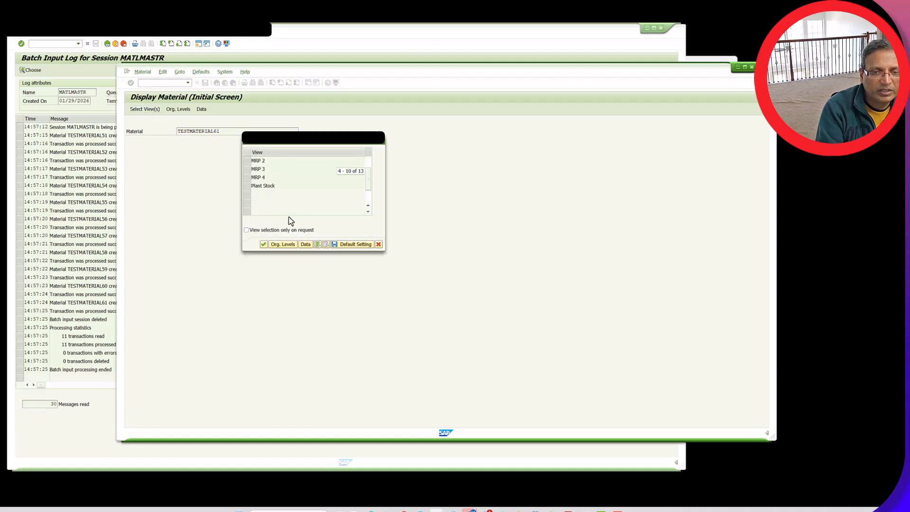
pyautogui.click(317, 245)
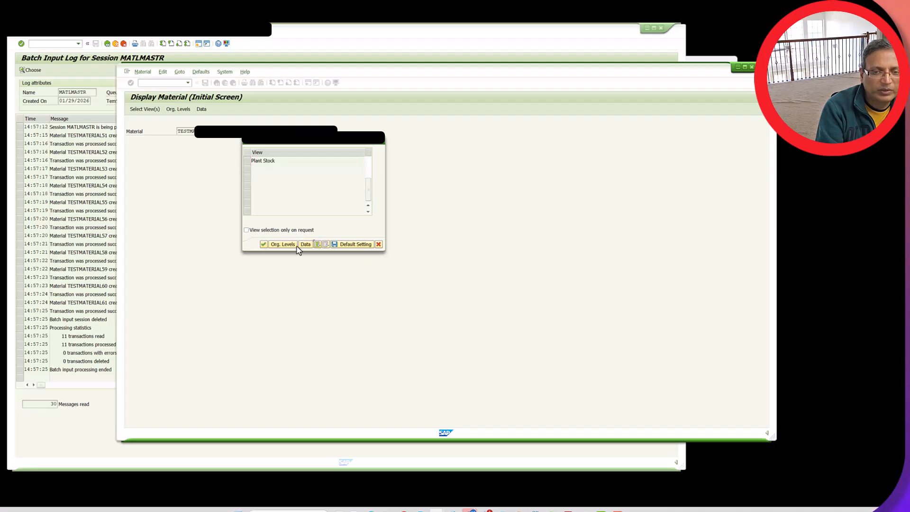
pyautogui.click(263, 245)
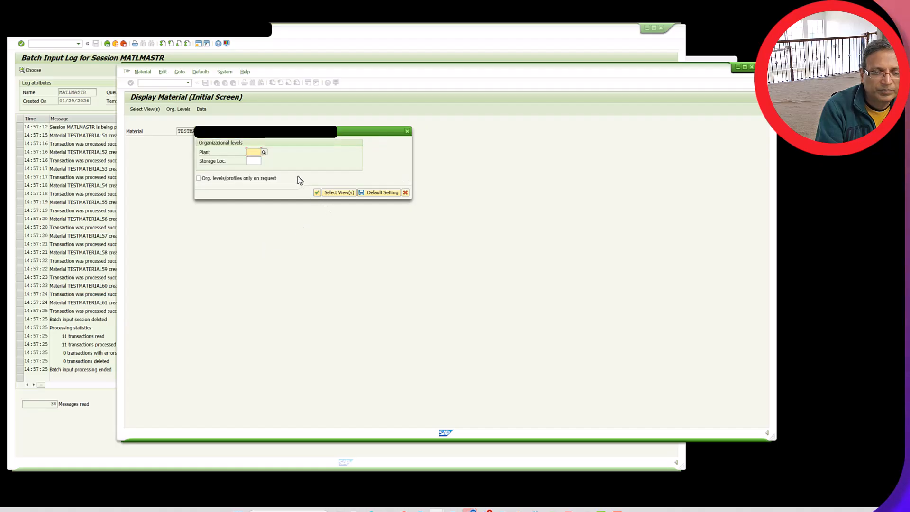
pyautogui.write('8000')
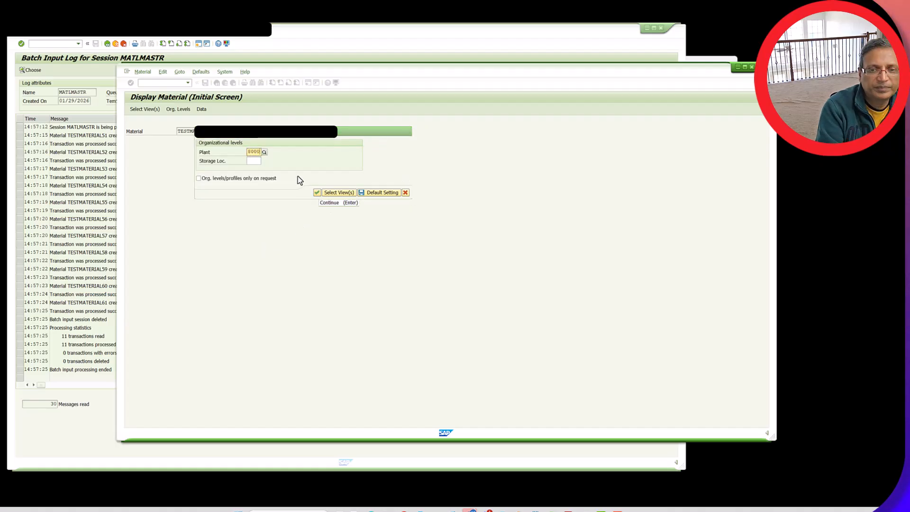
pyautogui.click(276, 168)
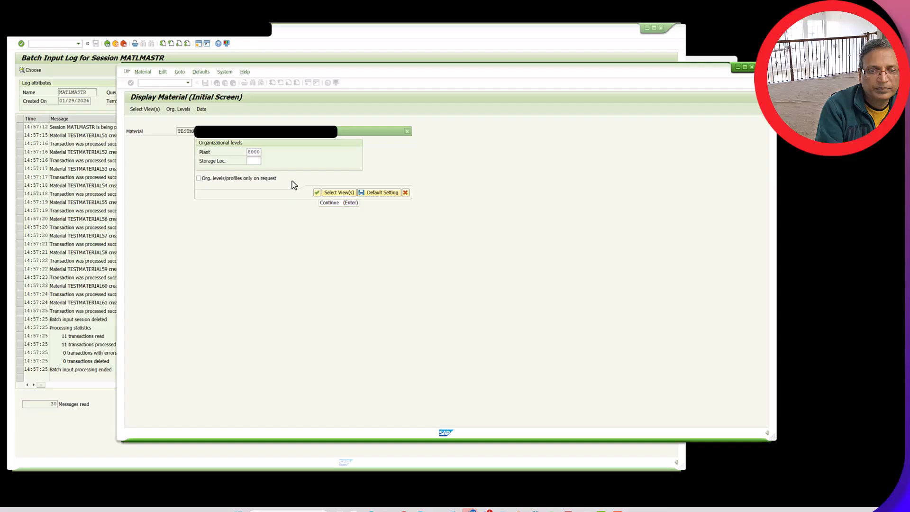
pyautogui.click(317, 193)
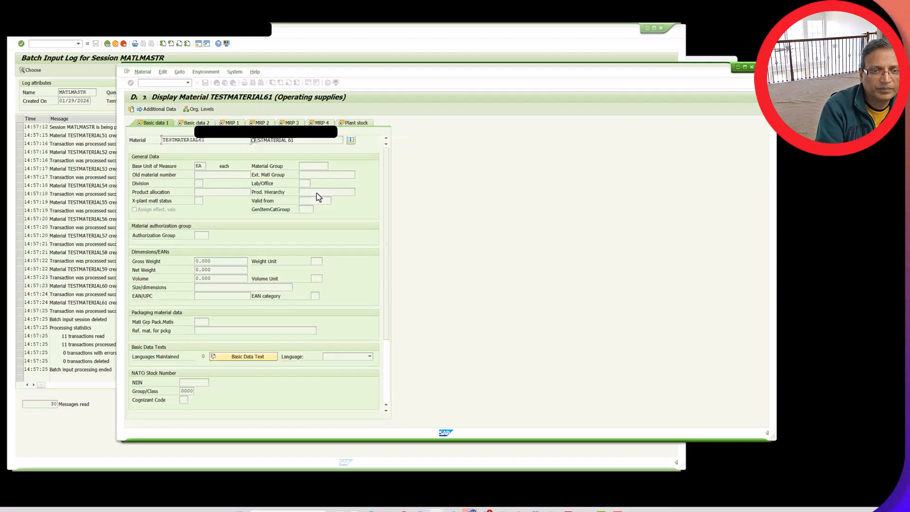
pyautogui.click(199, 167)
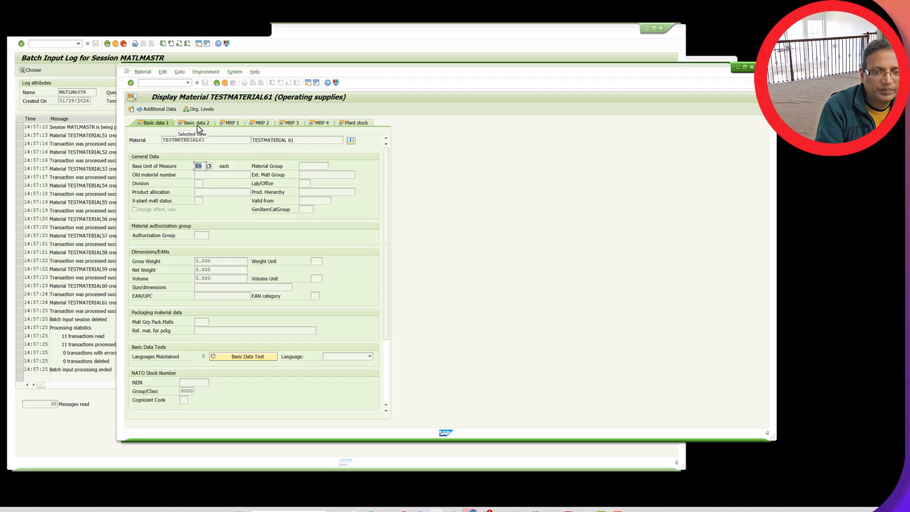
# Examine the description and the Basic data 2, MRP 1, MRP 2 and MRP 3 views of TESTMATERIAL61, and return to the MATLMASTR session log
pyautogui.click(198, 124)
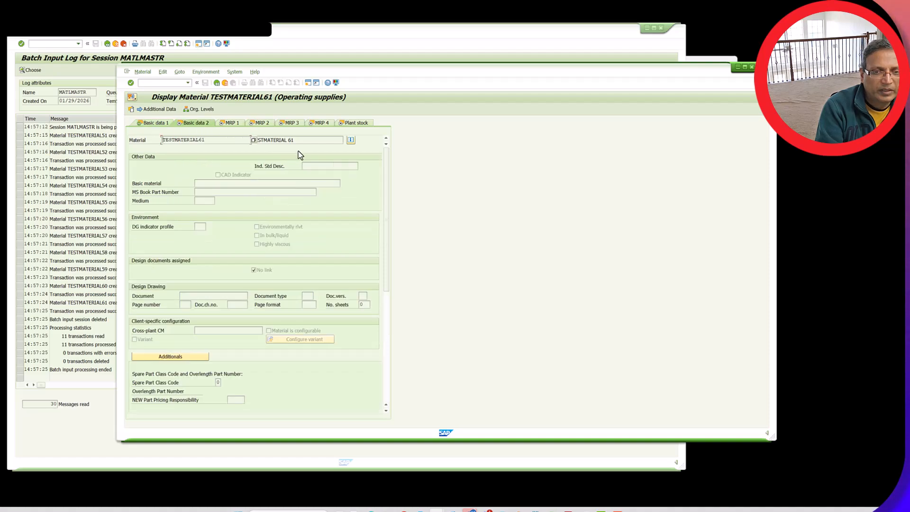
pyautogui.moveTo(307, 140); pyautogui.dragTo(283, 140)
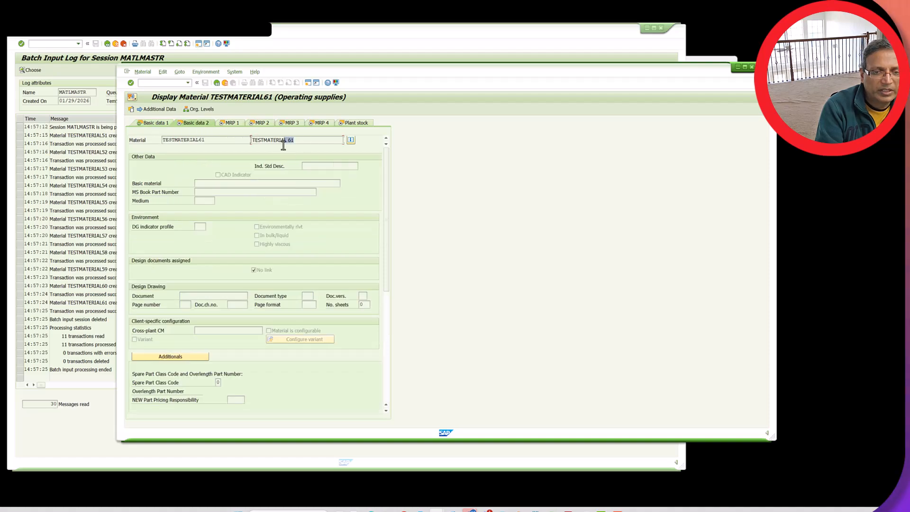
pyautogui.click(237, 125)
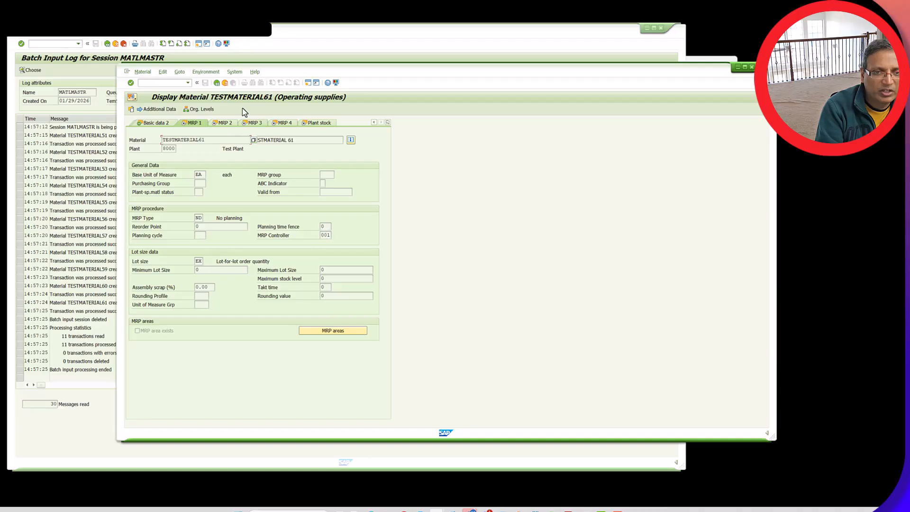
pyautogui.click(222, 123)
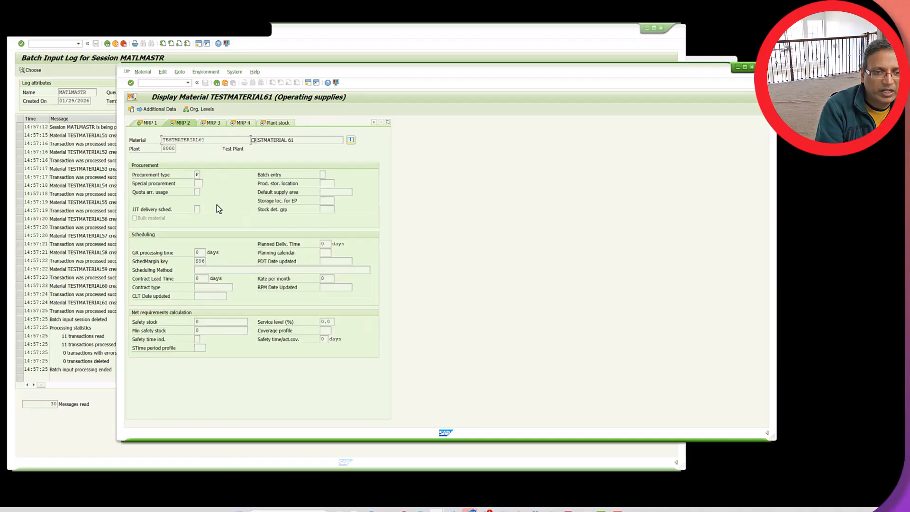
pyautogui.click(221, 123)
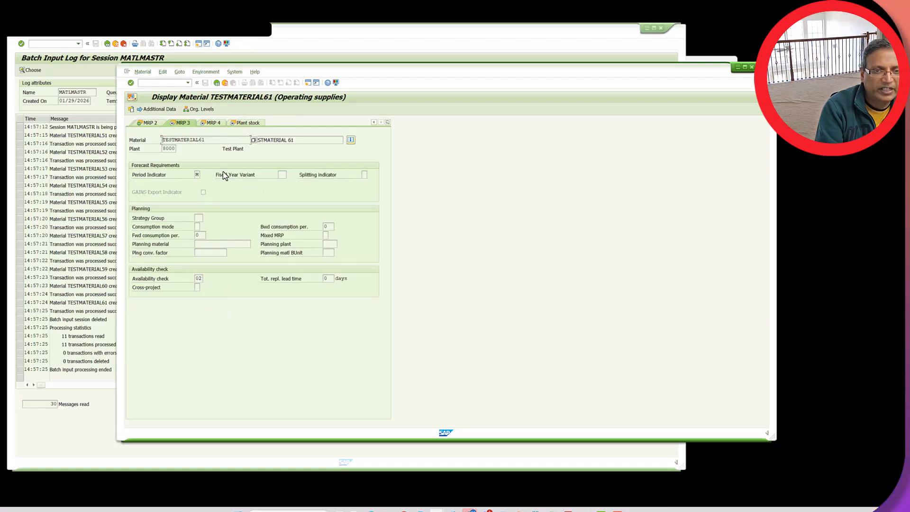
pyautogui.click(101, 189)
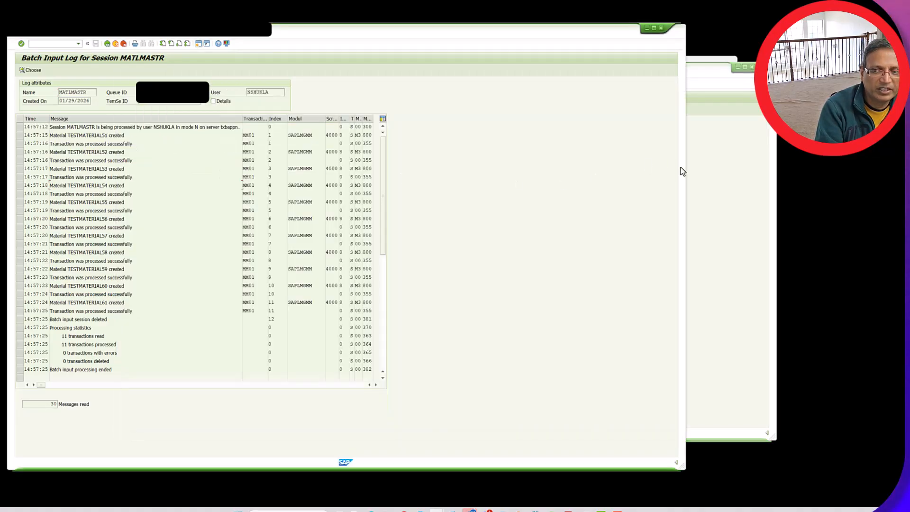